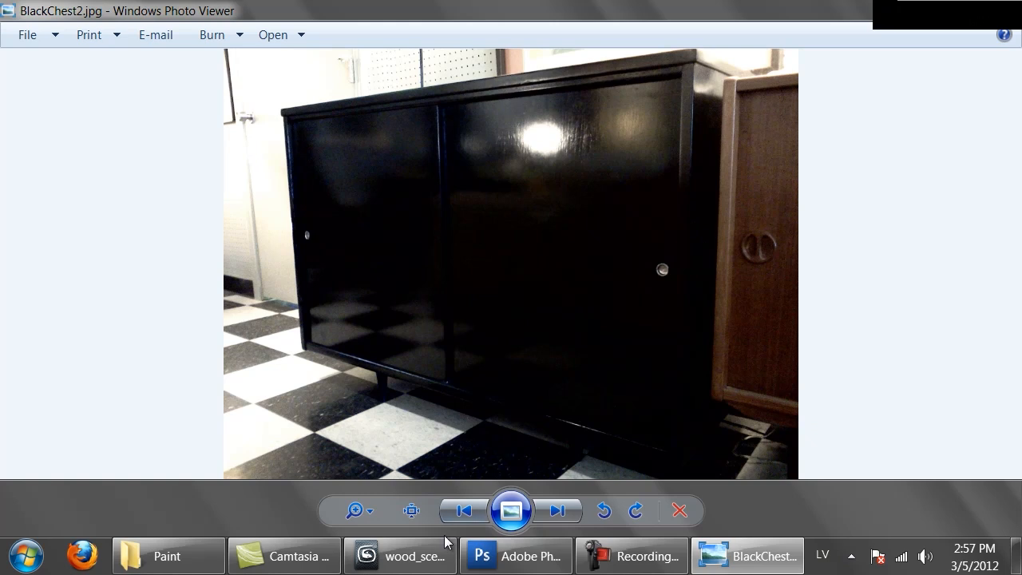
Switch to 3ds Max and set the diffuse colour value of the 09 - Default VRayMtl material to 20 in the Material Editor
left_click(401, 556)
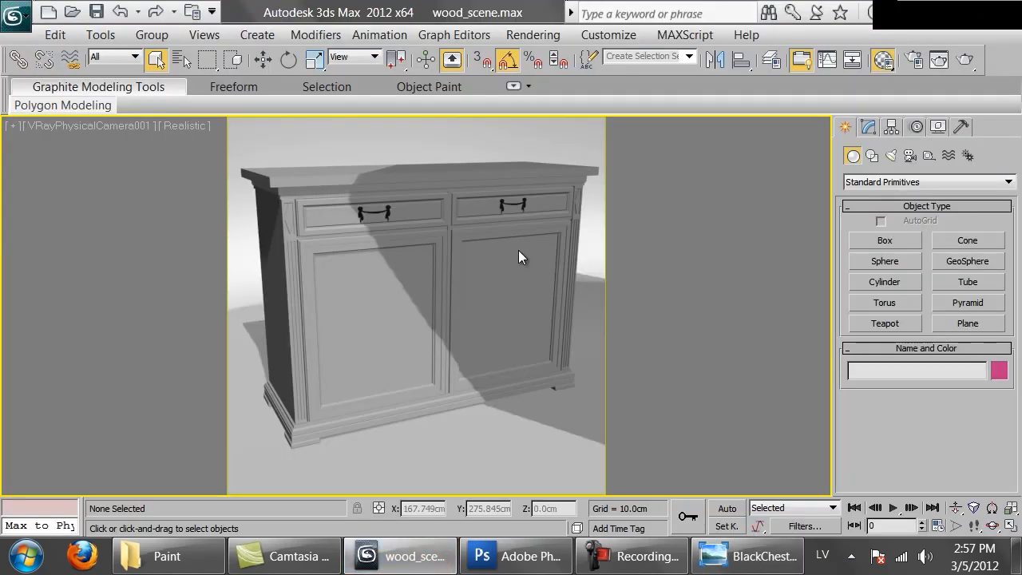
key("m")
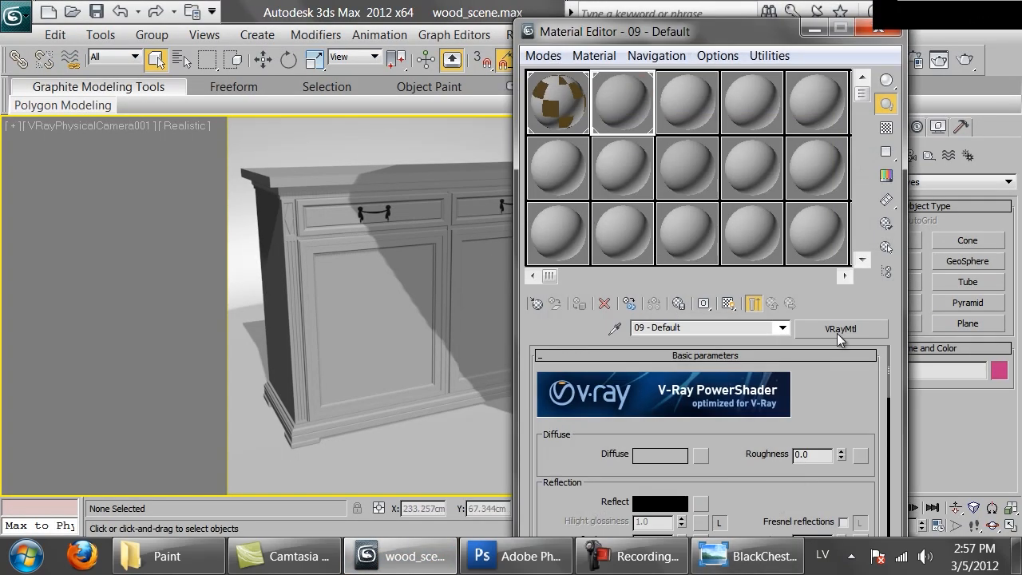
left_click_drag(730, 459, 653, 391)
left_click(653, 380)
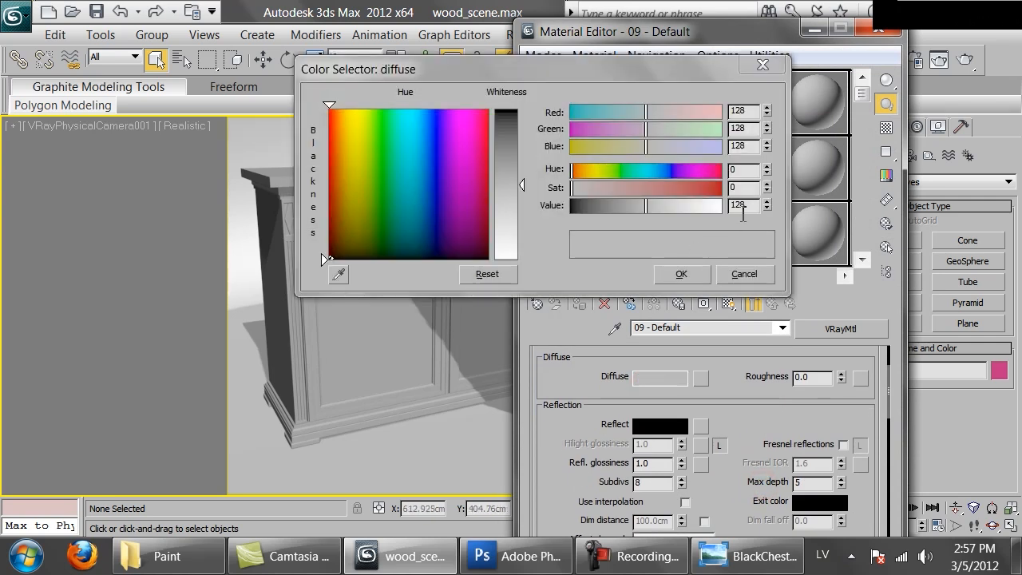
double_click(741, 205)
type("20")
key("Return")
left_click(697, 272)
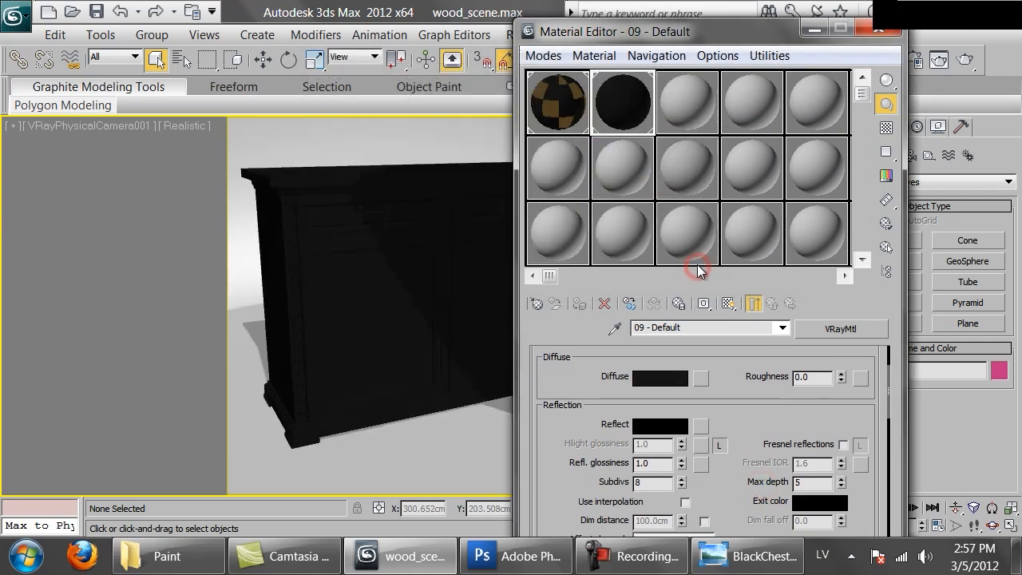
Check the BlackChest2.jpg reference photo and set the 09 - Default material's reflection colour value to 143
left_click_drag(695, 29, 759, 30)
left_click(747, 557)
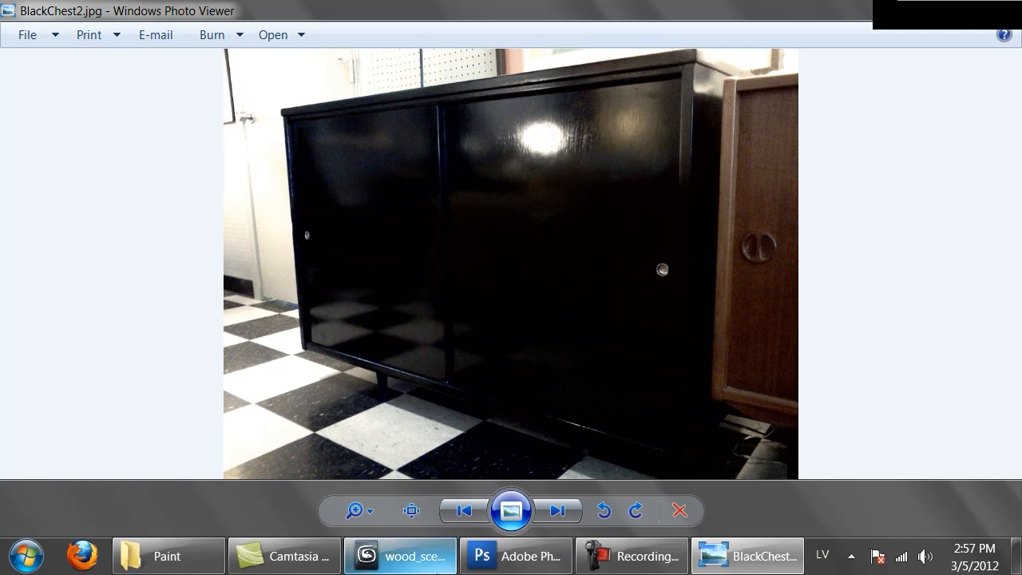
left_click(399, 556)
left_click(723, 428)
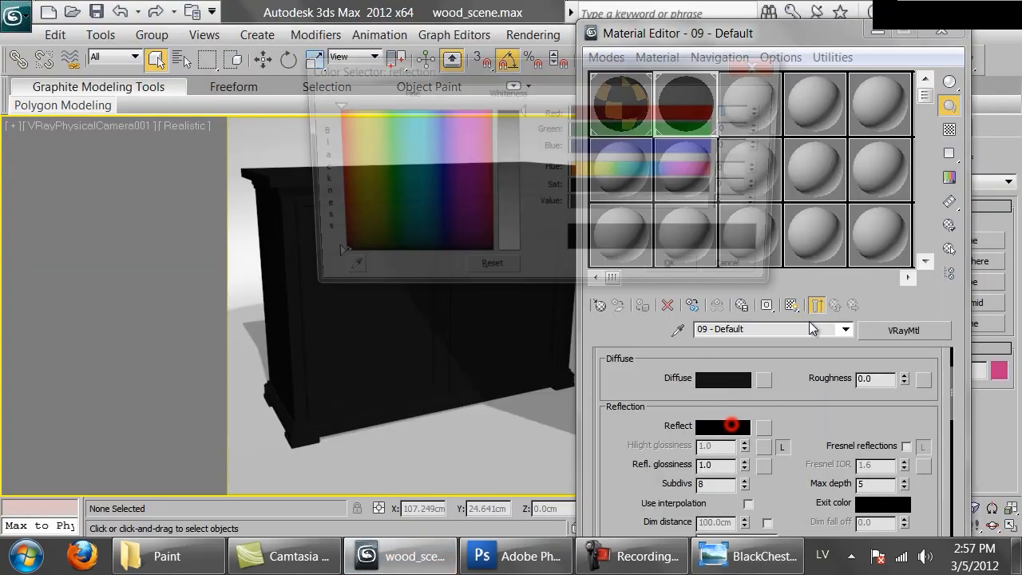
left_click_drag(626, 206, 654, 203)
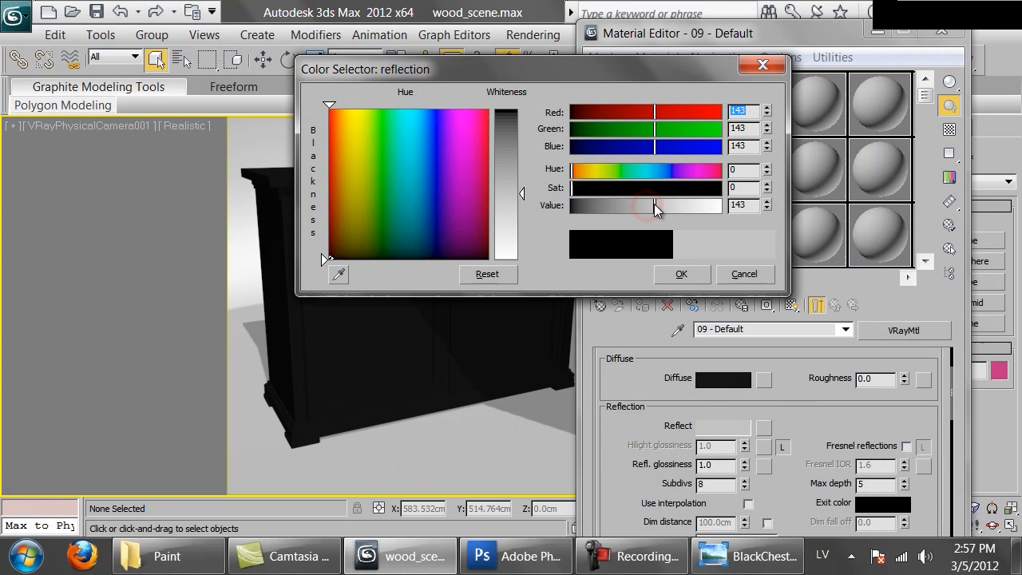
left_click(681, 274)
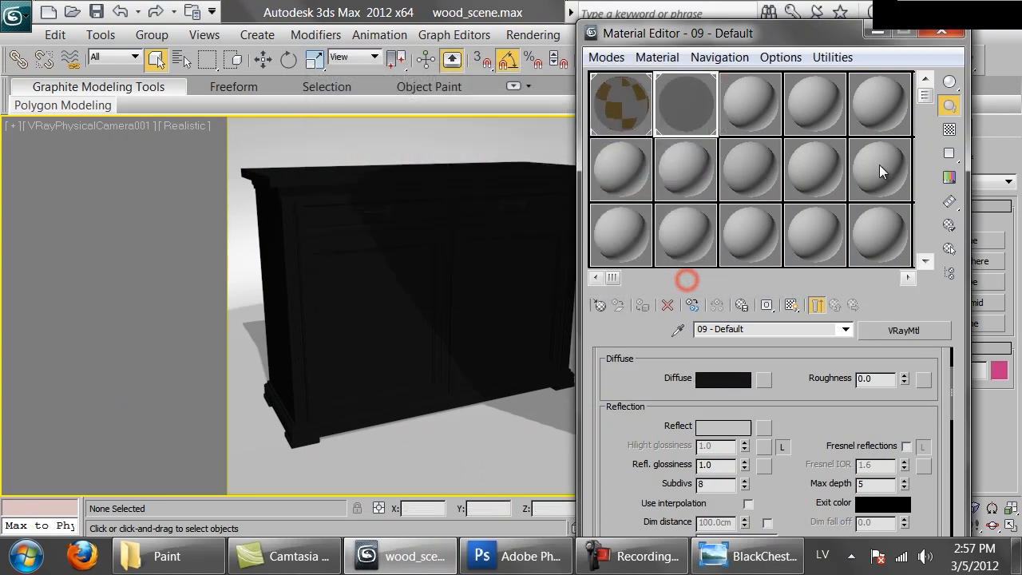
Enable Fresnel reflections and show the material in an enlarged, floating preview with the checkered background
left_click(949, 129)
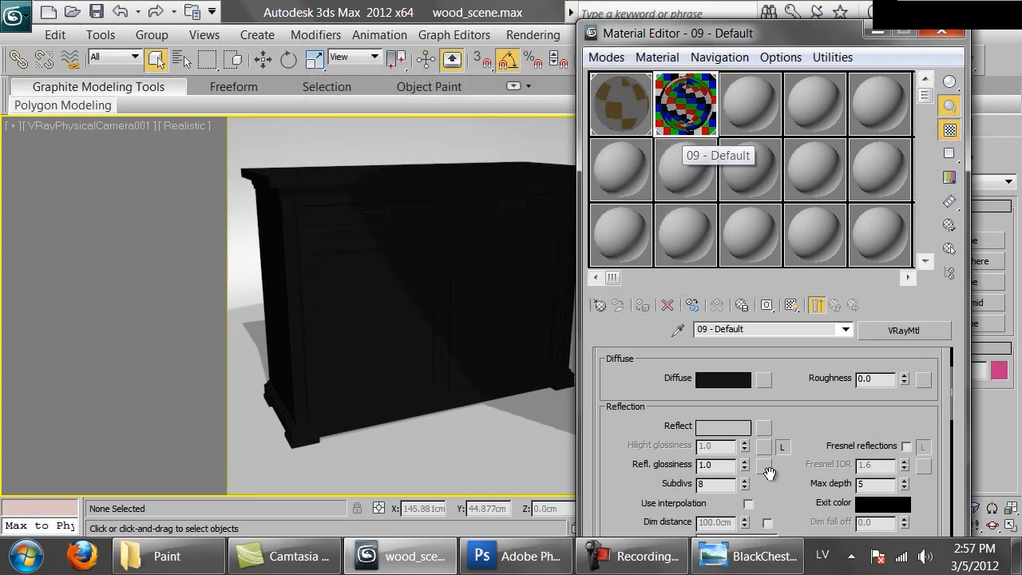
left_click(906, 445)
double_click(672, 133)
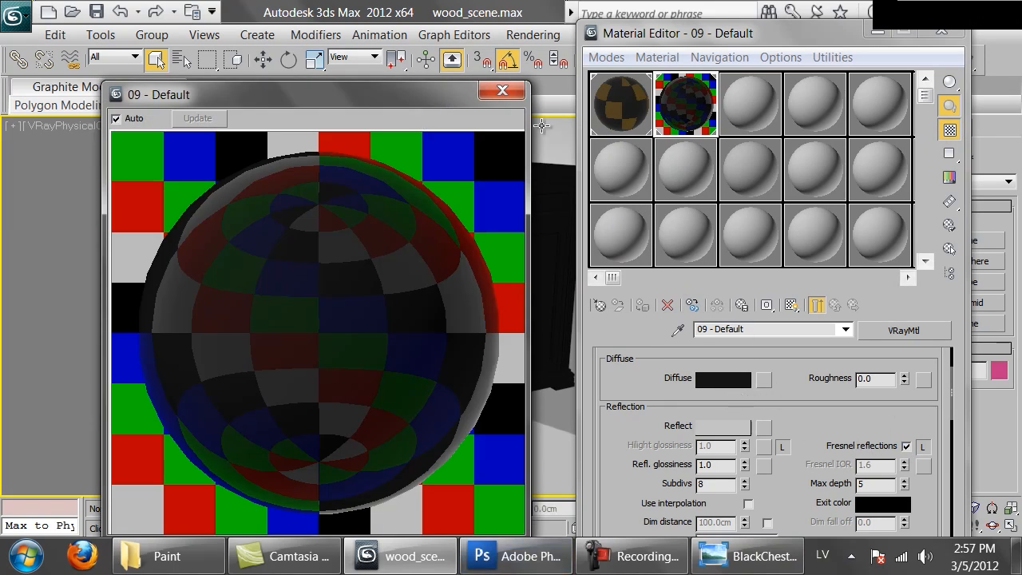
left_click_drag(512, 104, 445, 170)
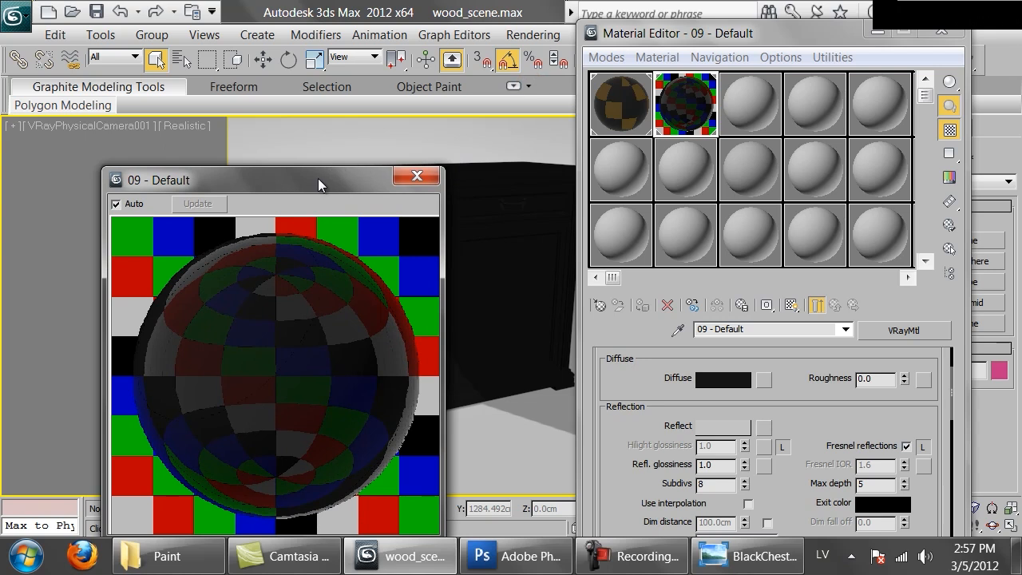
left_click_drag(316, 180, 352, 38)
Compare the reflections in the BlackChest2.jpg photo with the enlarged material preview
left_click(736, 567)
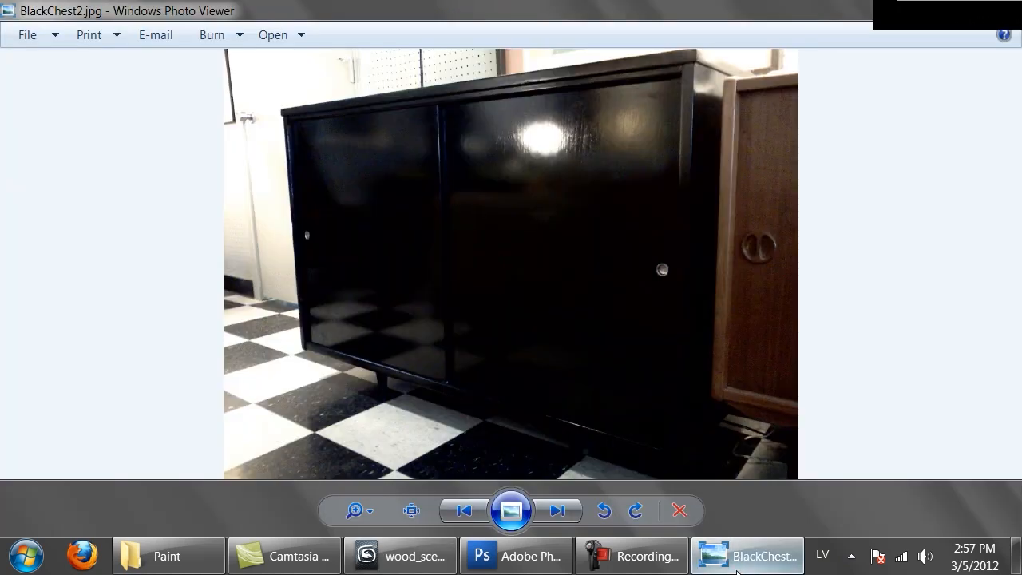
left_click(736, 567)
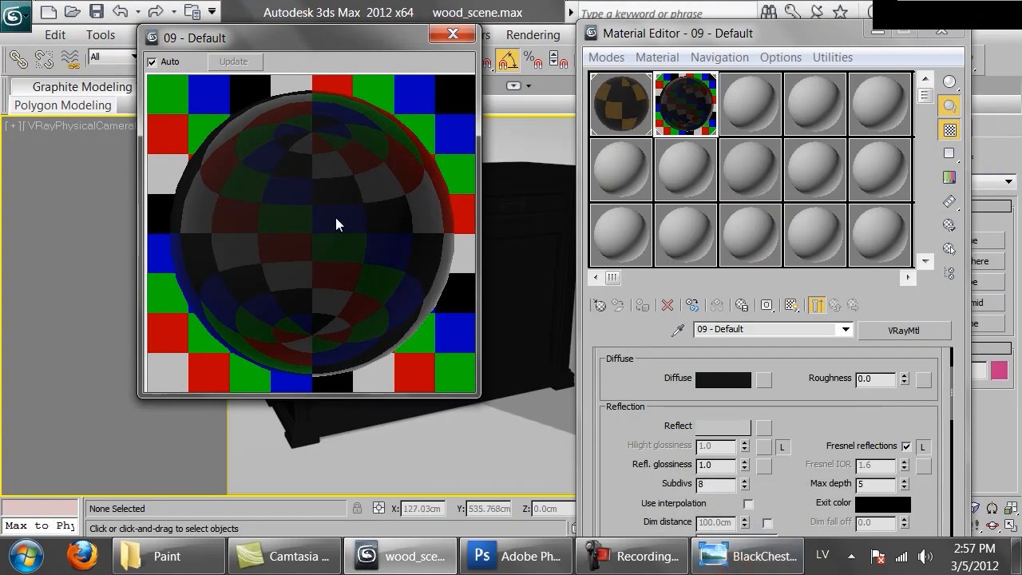
left_click(736, 557)
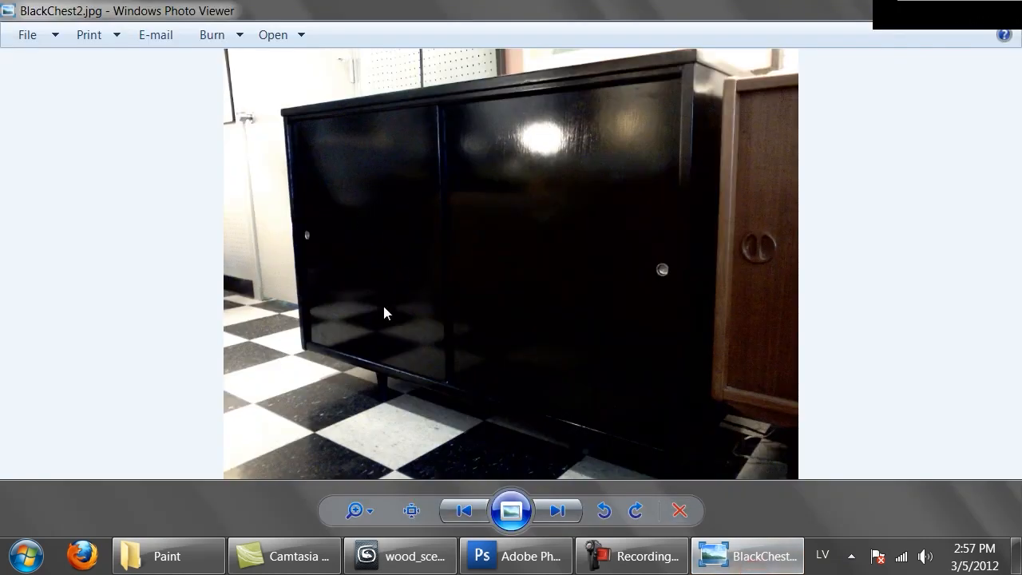
left_click(399, 557)
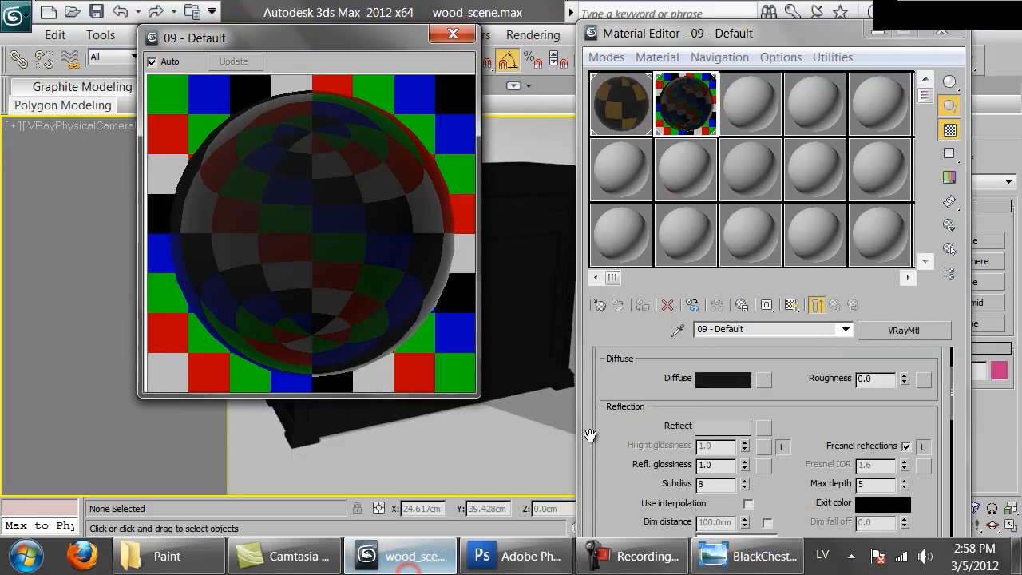
Try a reflection glossiness of 0.8 on the material and settle on 0.95
double_click(716, 464)
type("0.8")
key("Return")
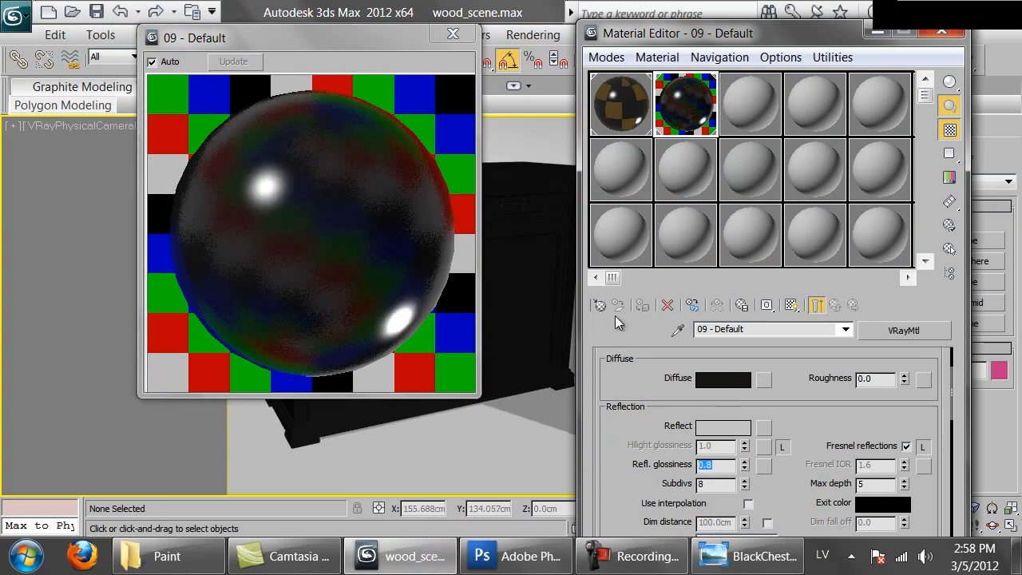
type(".95")
key("Return")
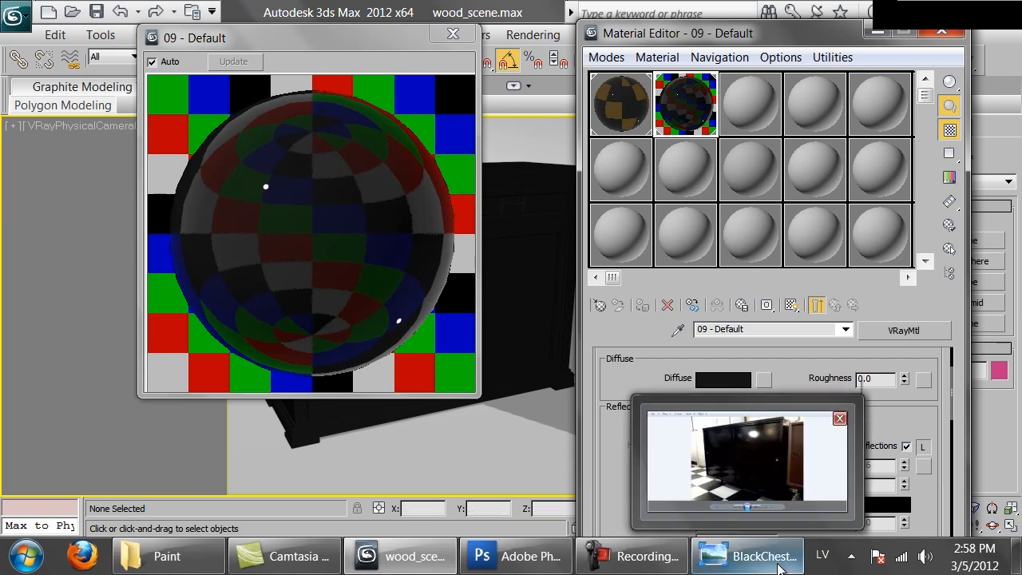
Unlock the material's Fresnel IOR and set it to 2.5
left_click(923, 446)
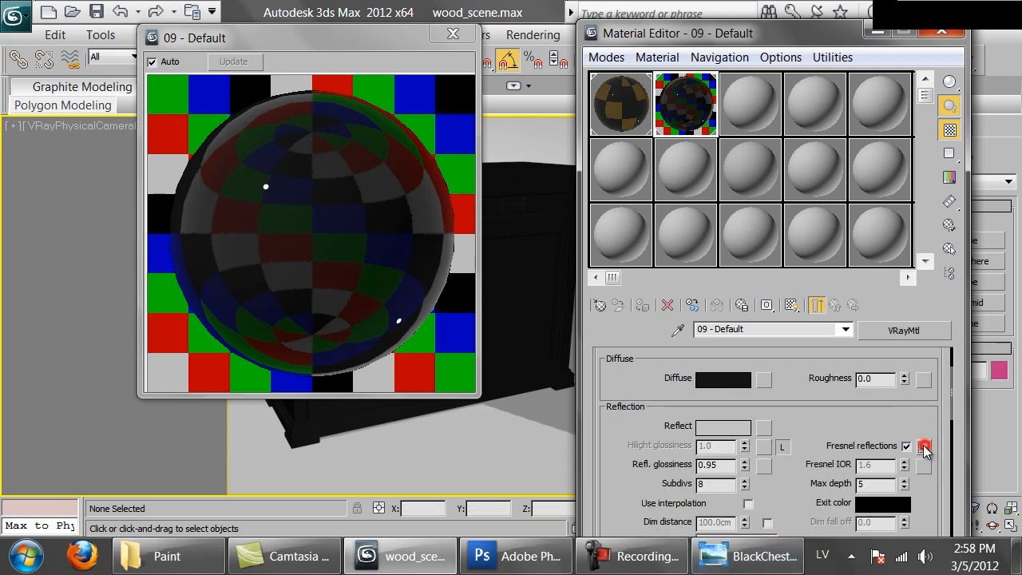
double_click(892, 465)
type("2.5")
key("Return")
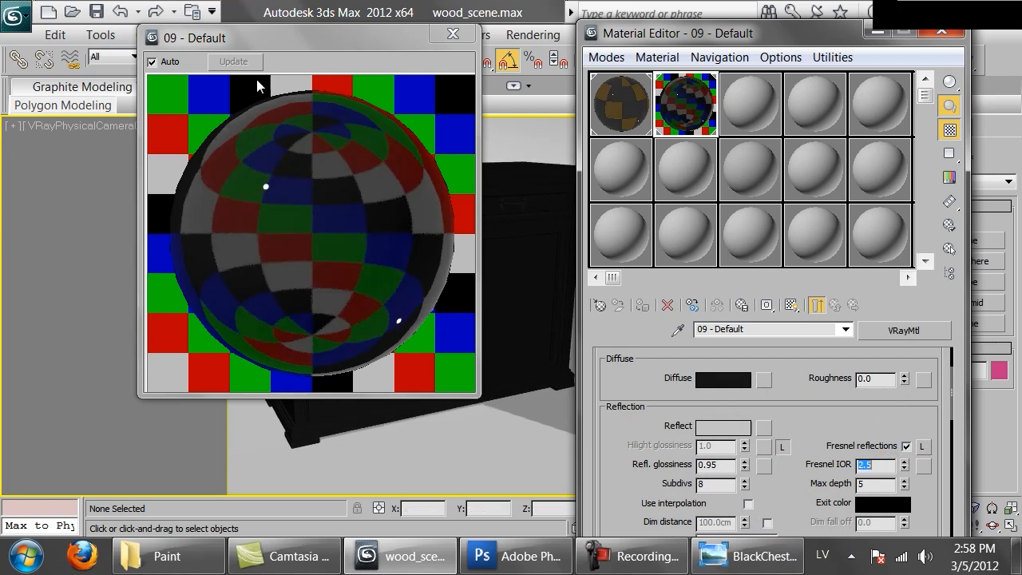
Darken the material's reflection colour to a value of 80
left_click(735, 427)
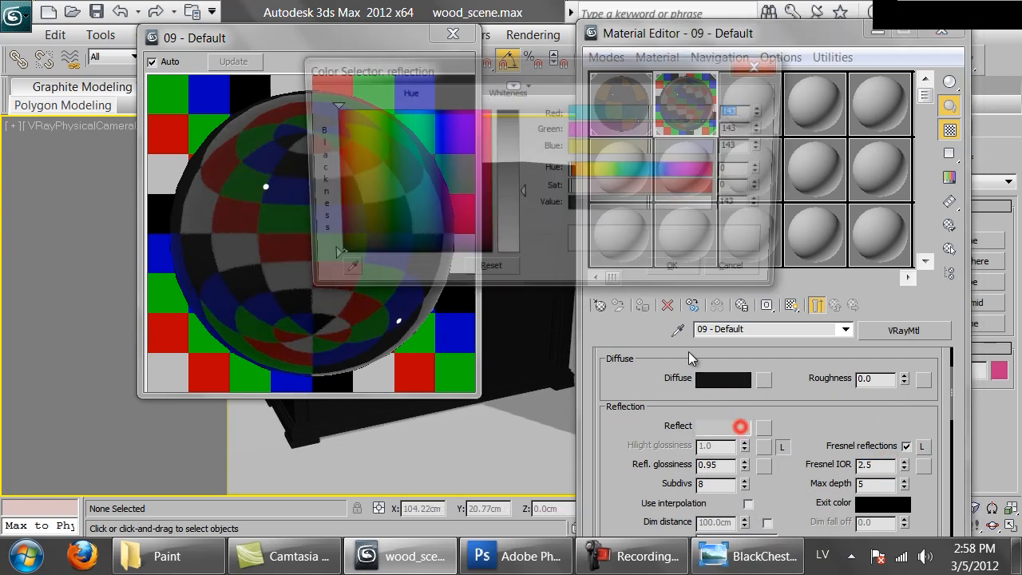
left_click_drag(359, 69, 520, 115)
left_click(787, 254)
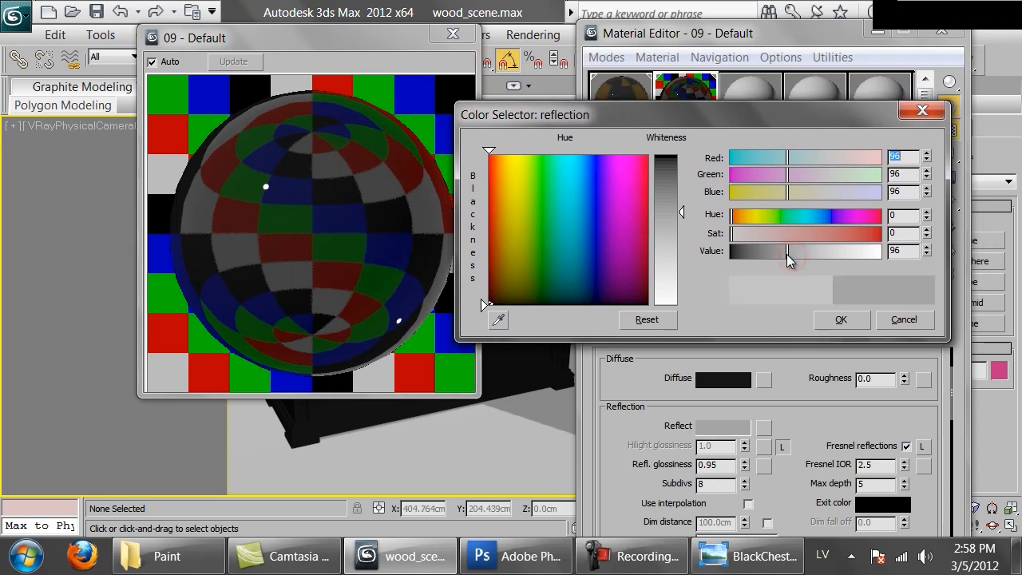
left_click_drag(787, 254, 777, 251)
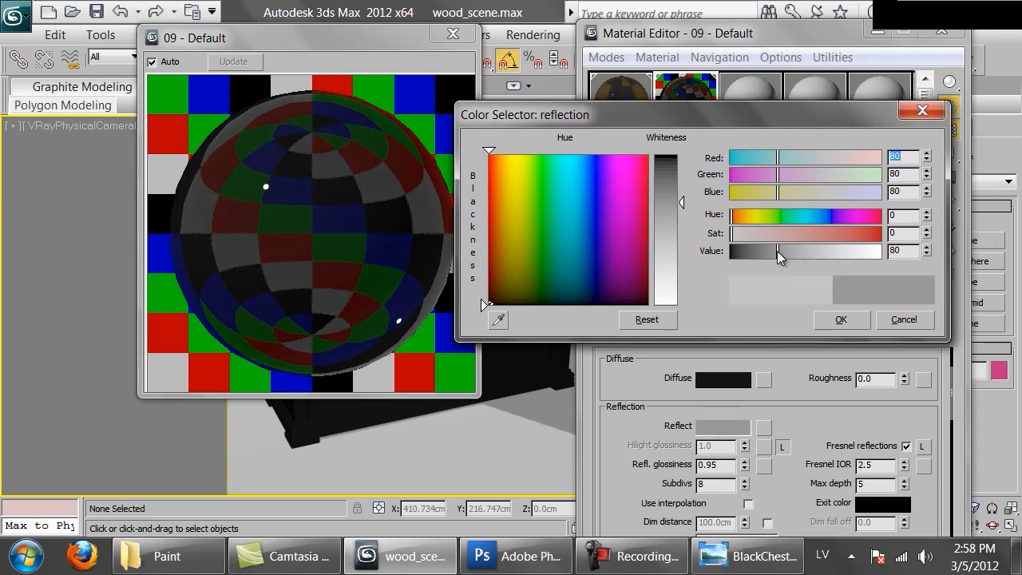
left_click(841, 319)
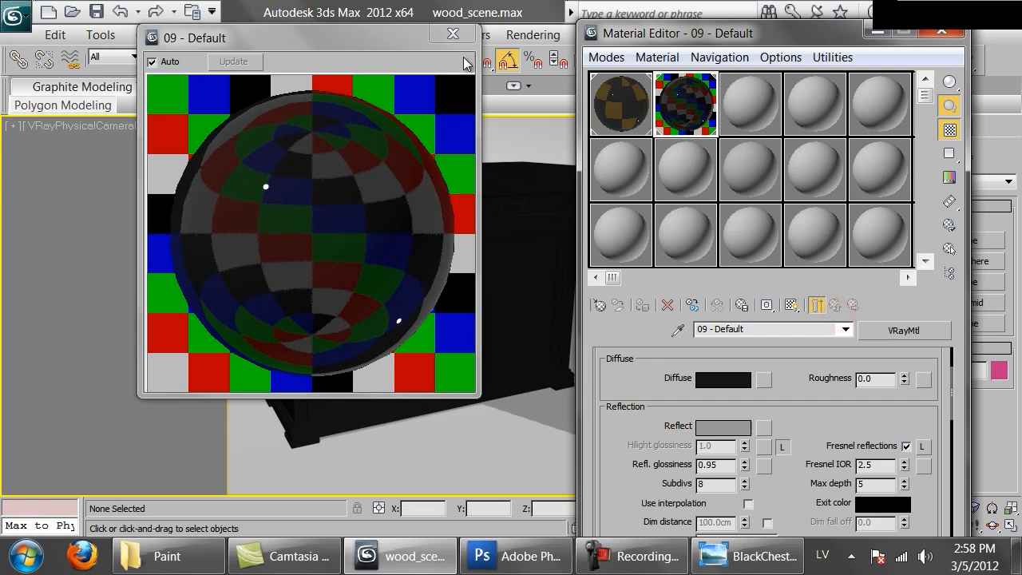
Render the camera view of the cabinet in the V-Ray frame buffer and inspect the black finish up close
key("shift+q")
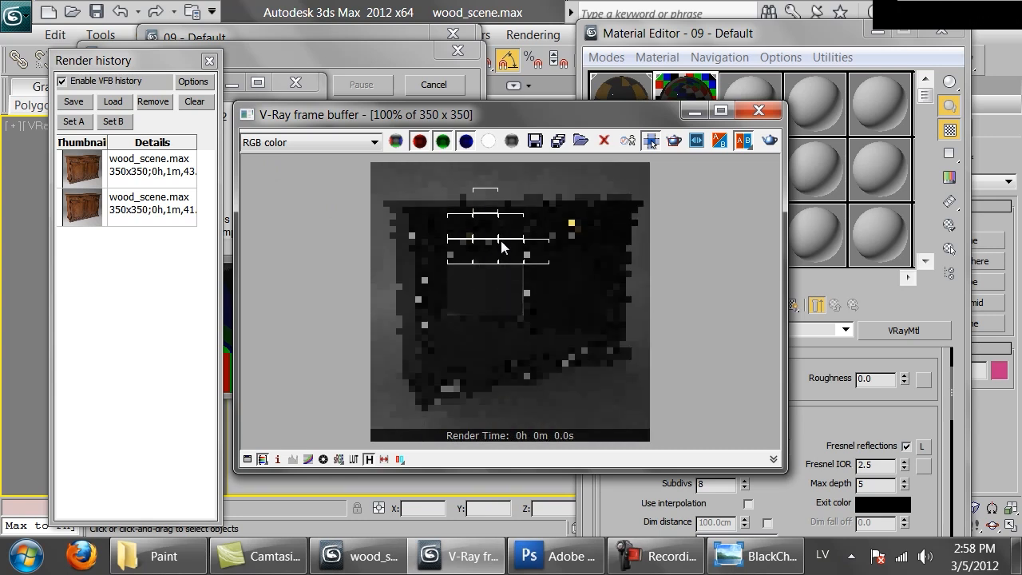
scroll(501, 240, "up", 1)
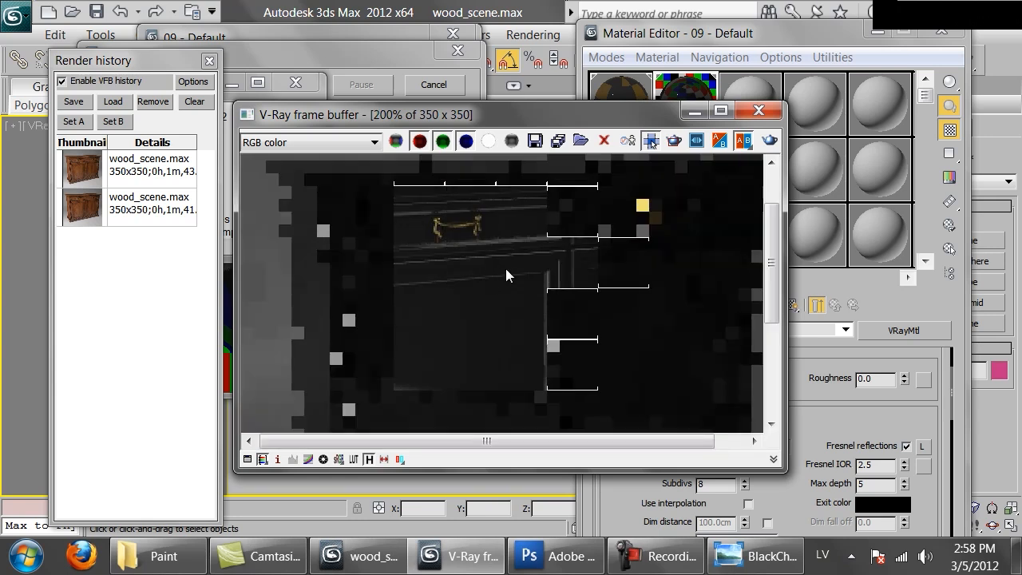
scroll(537, 254, "down", 1)
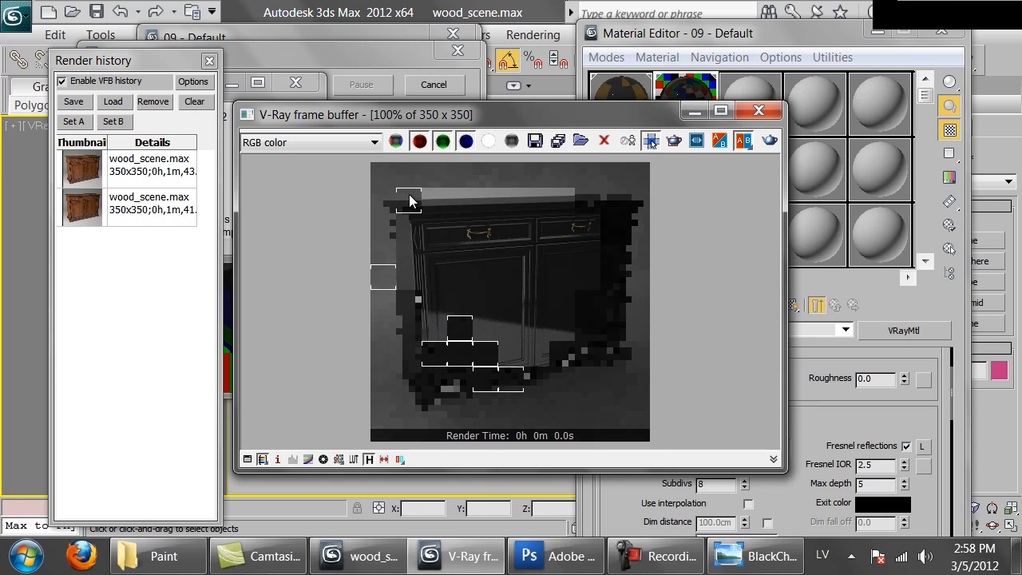
Compare the cabinet render with the BlackChest2.jpg reference photo and cancel the rendering
left_click(755, 556)
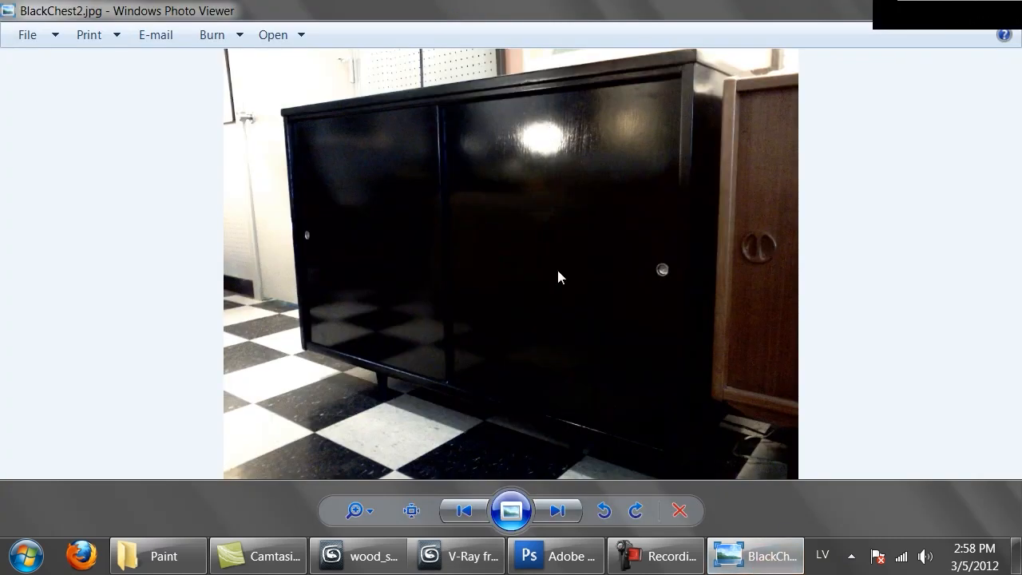
left_click(467, 556)
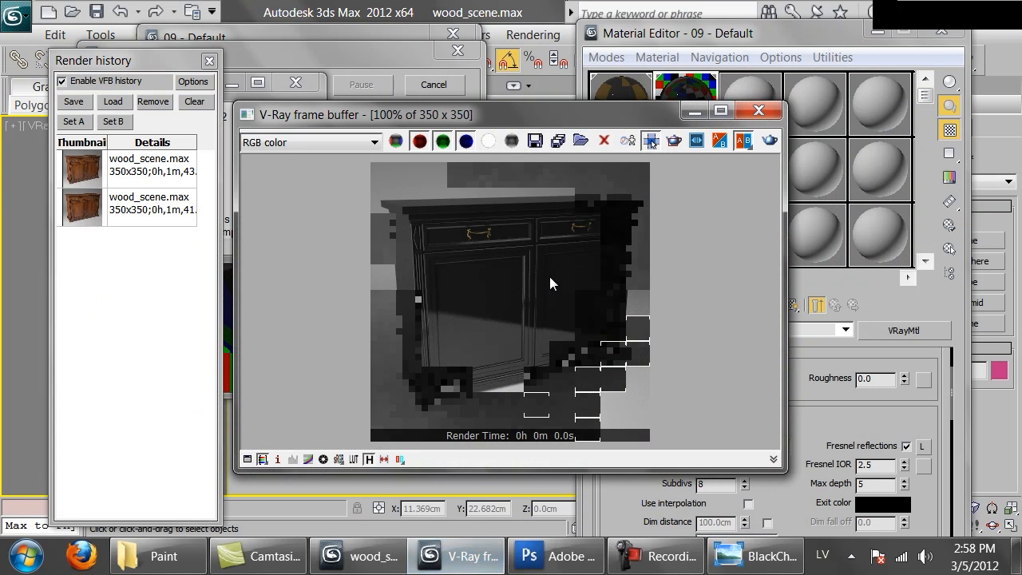
scroll(556, 285, "up", 1)
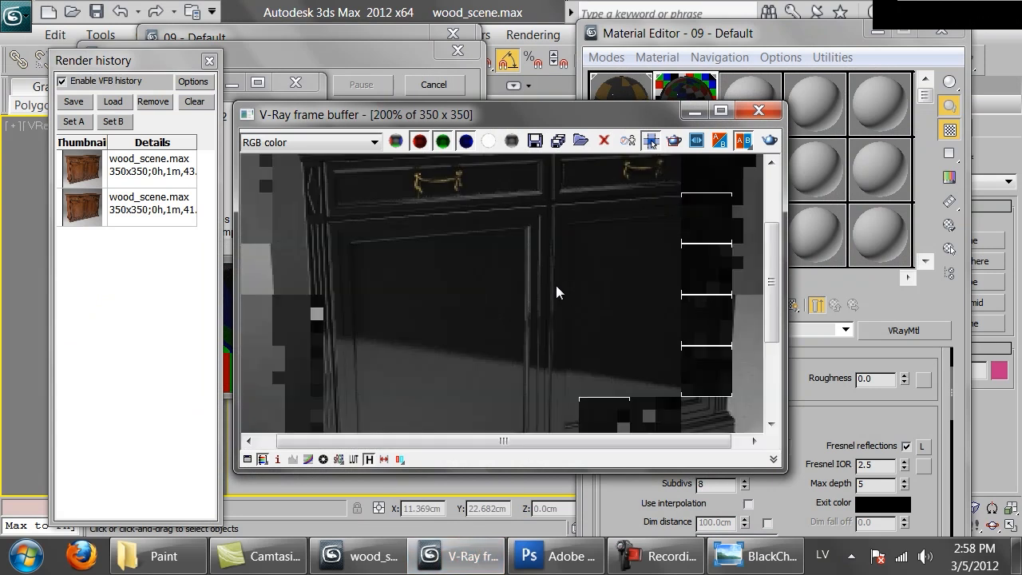
scroll(556, 285, "down", 1)
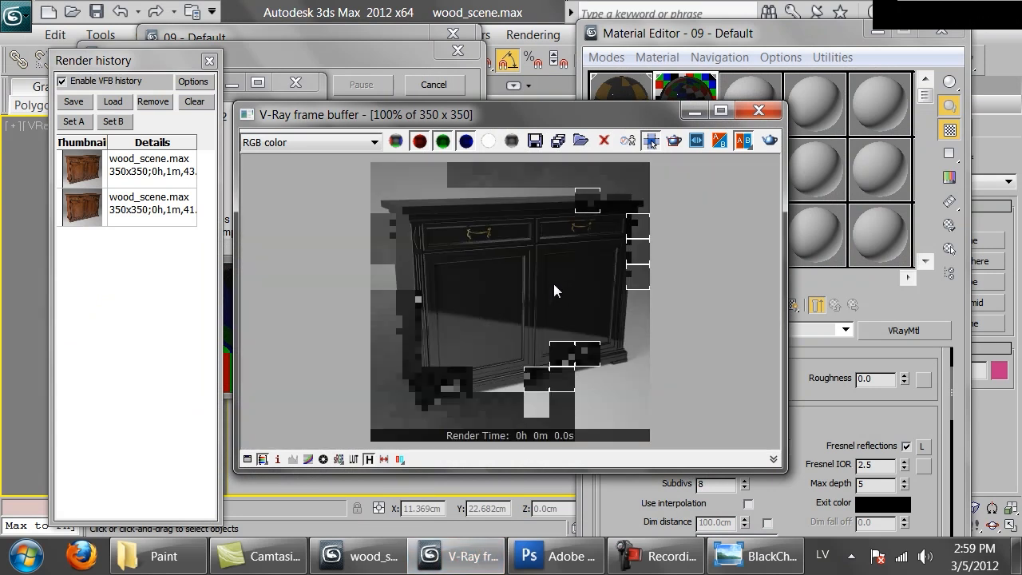
left_click(438, 84)
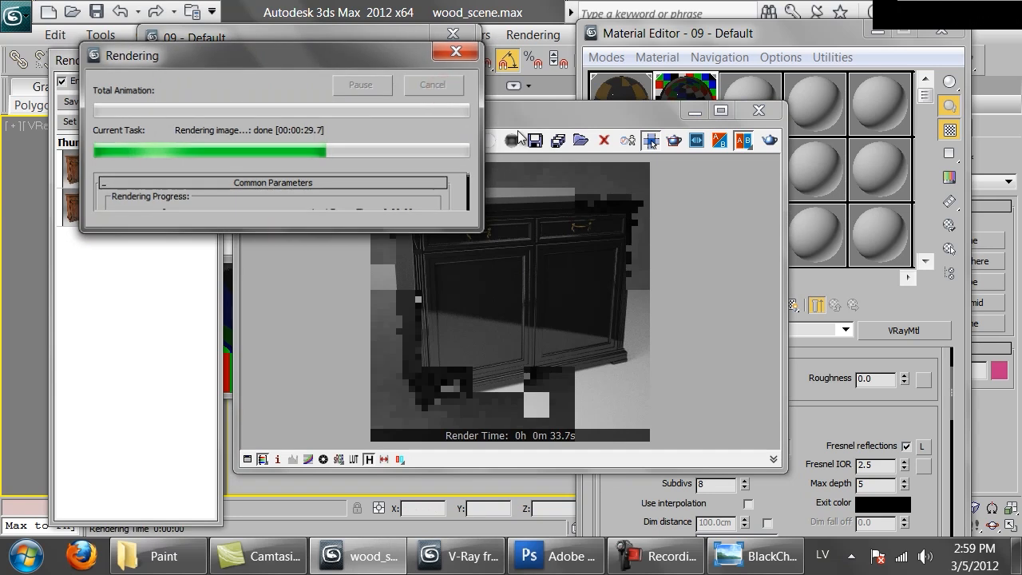
Expand the Maps settings of the 09 - Default material to reach the bump slot
left_click(788, 508)
scroll(767, 495, "down", 6)
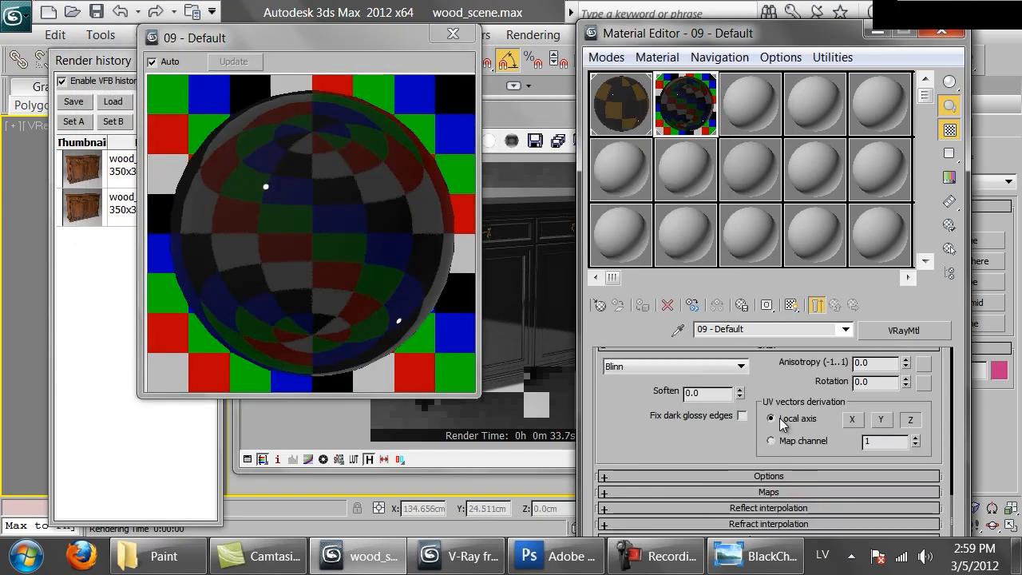
left_click(751, 492)
scroll(730, 484, "down", 5)
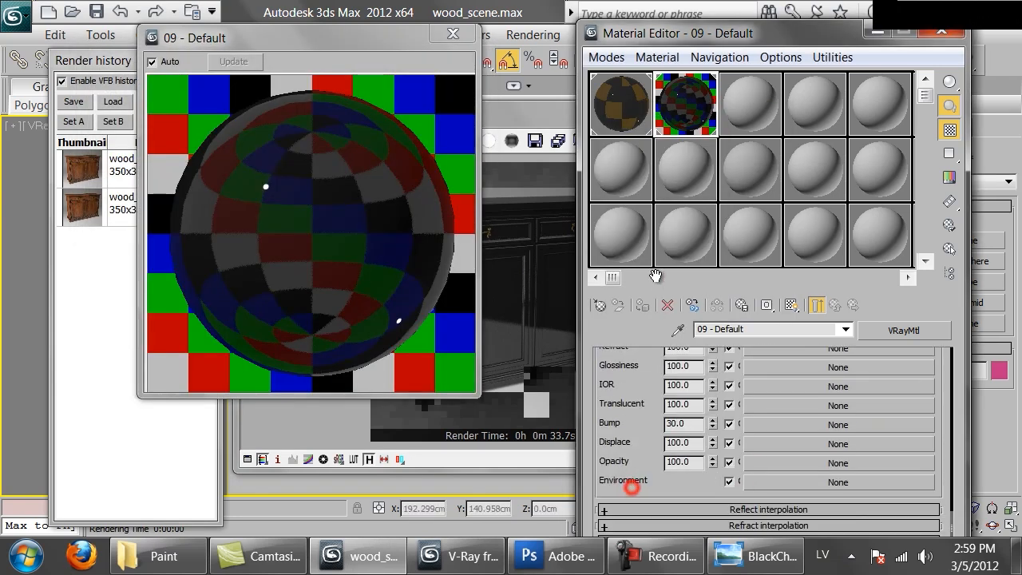
Check the BlackChest2.jpg reference photo against the cabinet render and close the V-Ray frame buffer
left_click(755, 556)
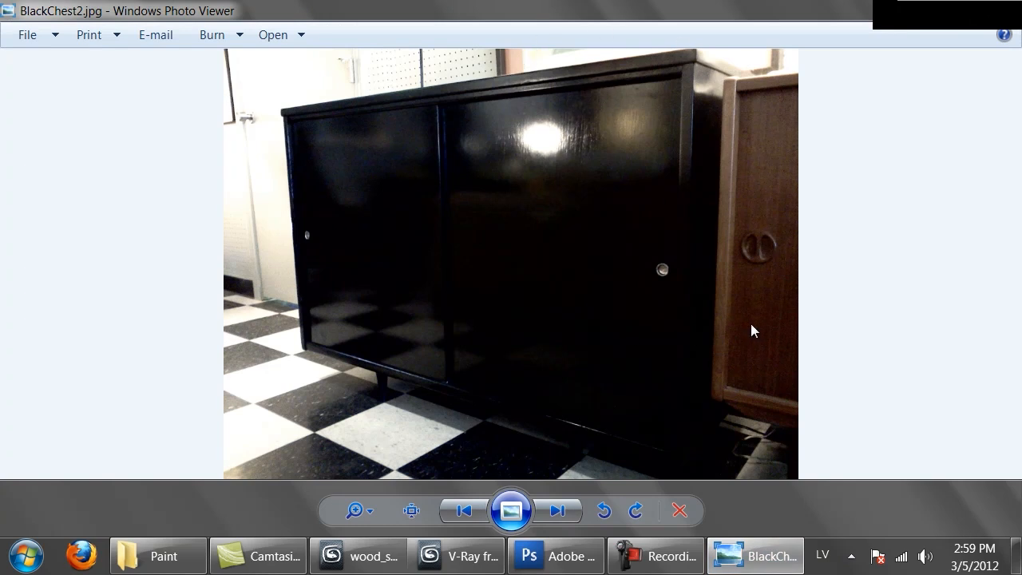
left_click(459, 556)
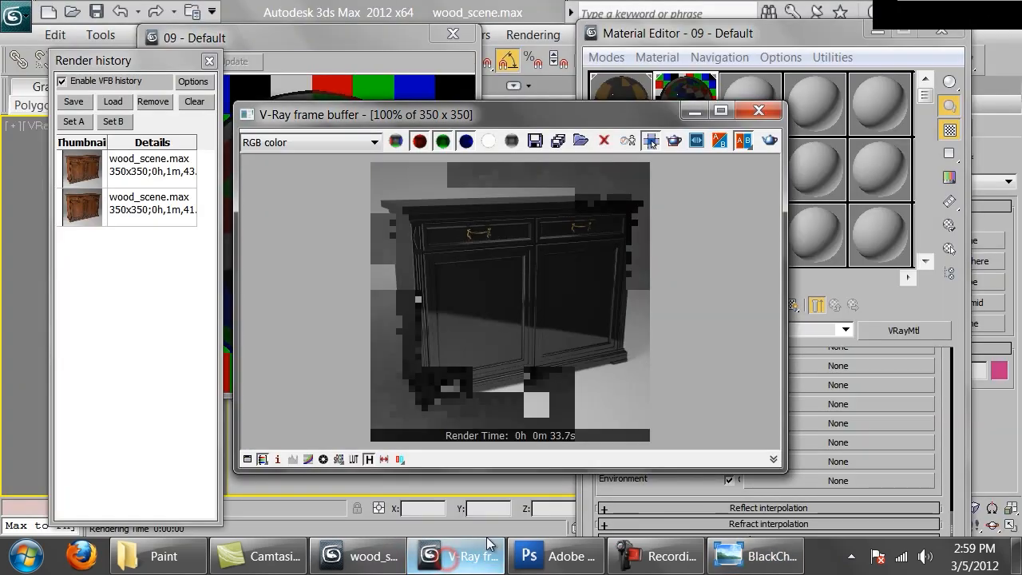
left_click(759, 110)
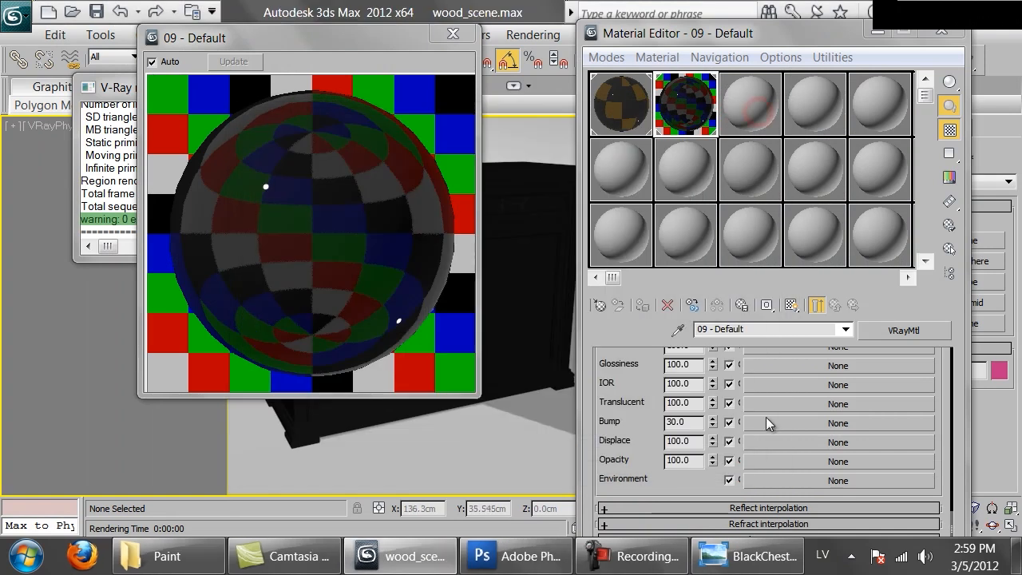
Assign the bitmap dr_4.png from the Textures\DIRT folder to the material's bump slot
left_click(791, 425)
double_click(359, 113)
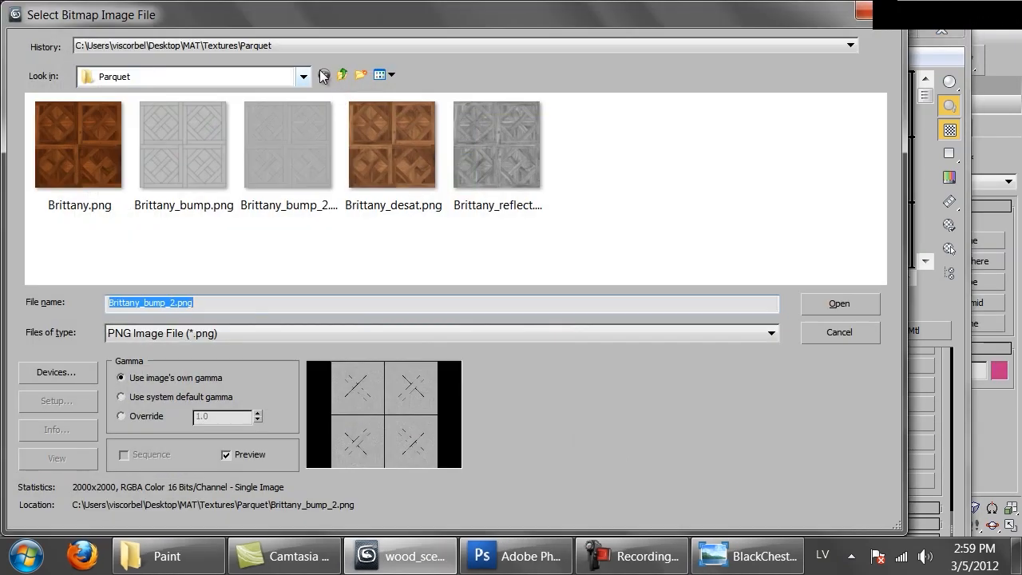
left_click(343, 76)
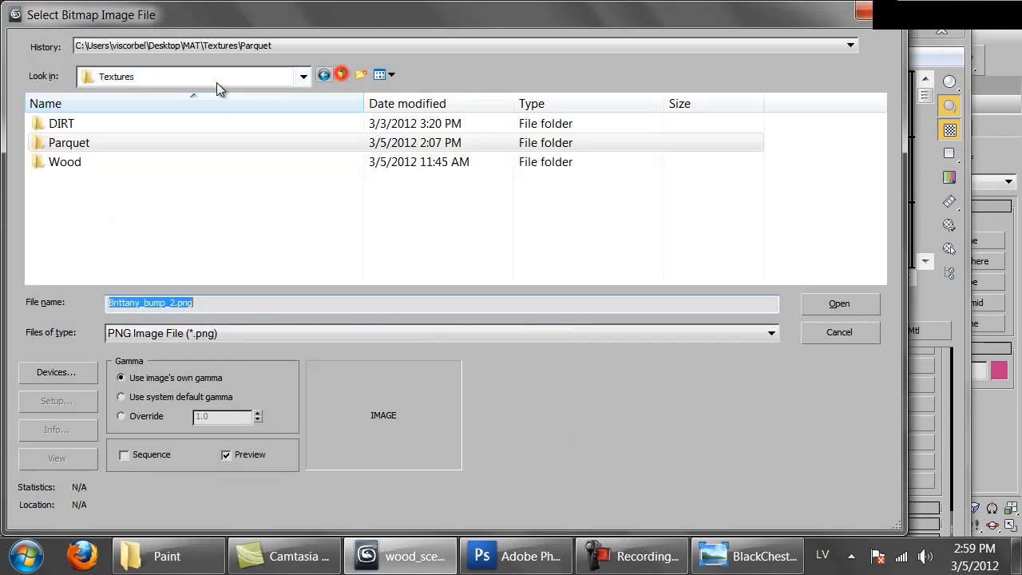
double_click(86, 103)
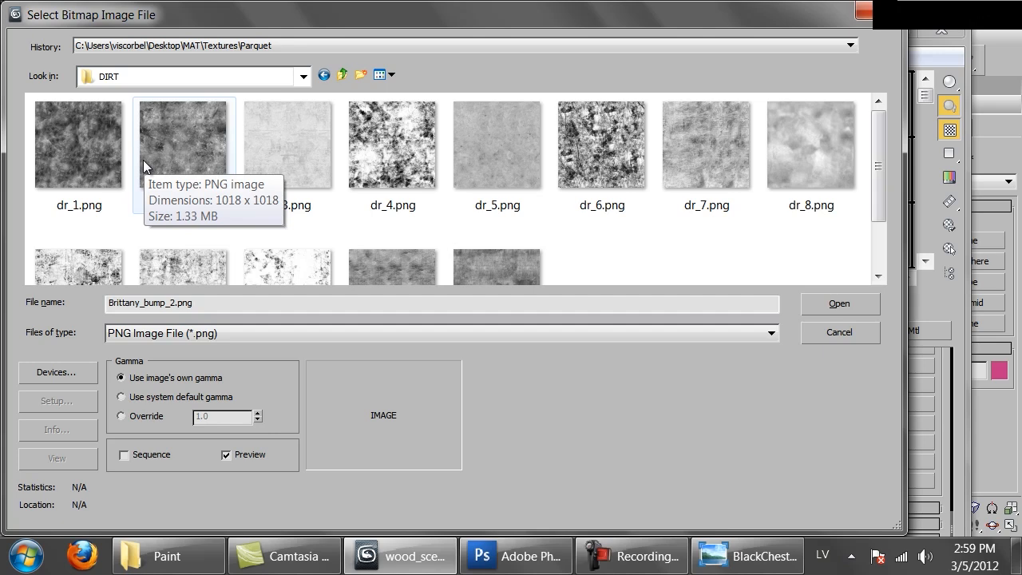
scroll(496, 188, "down", 1)
scroll(495, 188, "up", 1)
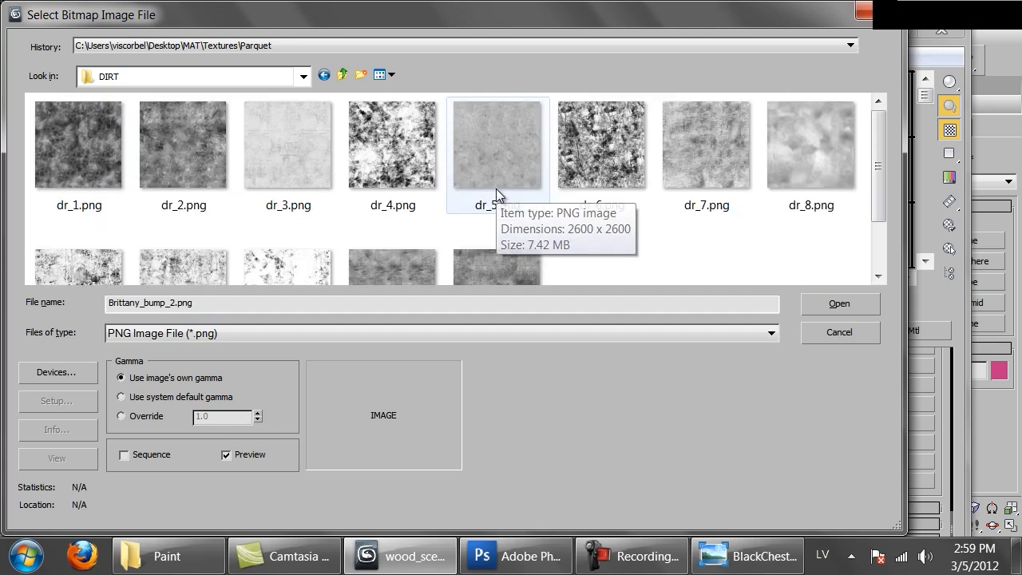
left_click(373, 142)
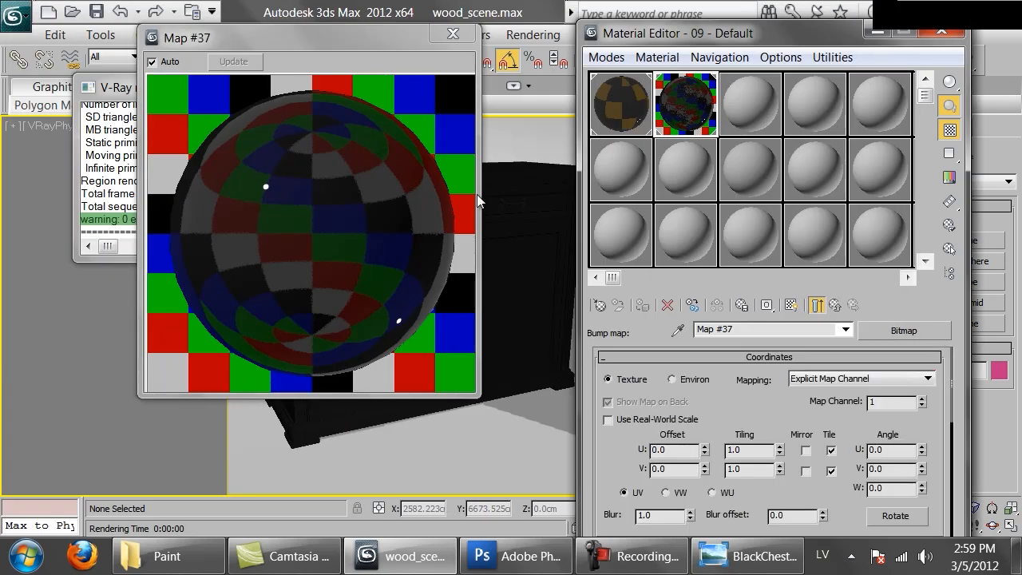
Show the bump bitmap on the cabinet in the viewport, enable real-world scale for it and close the enlarged preview
left_click(834, 304)
left_click(790, 304)
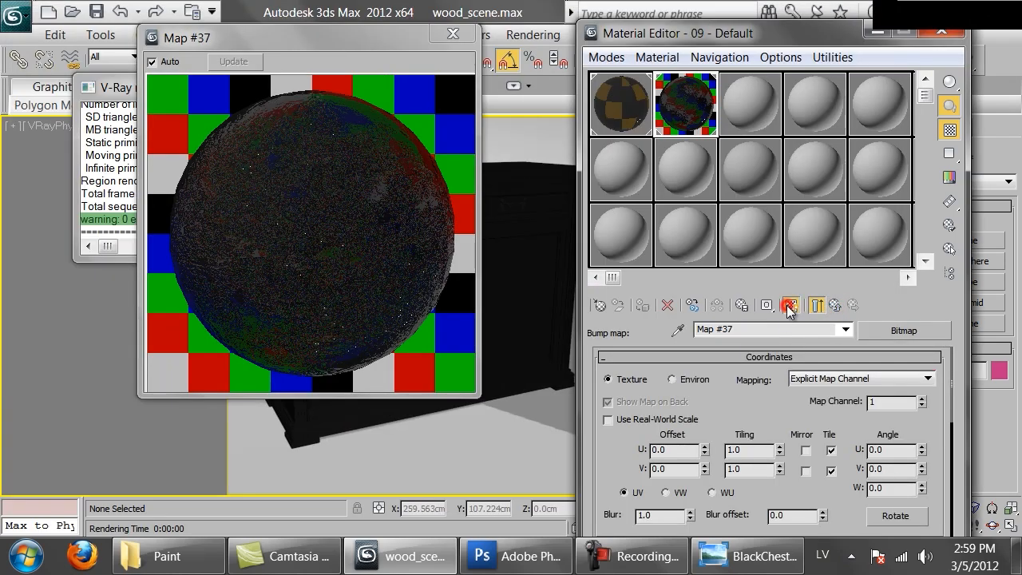
left_click(647, 417)
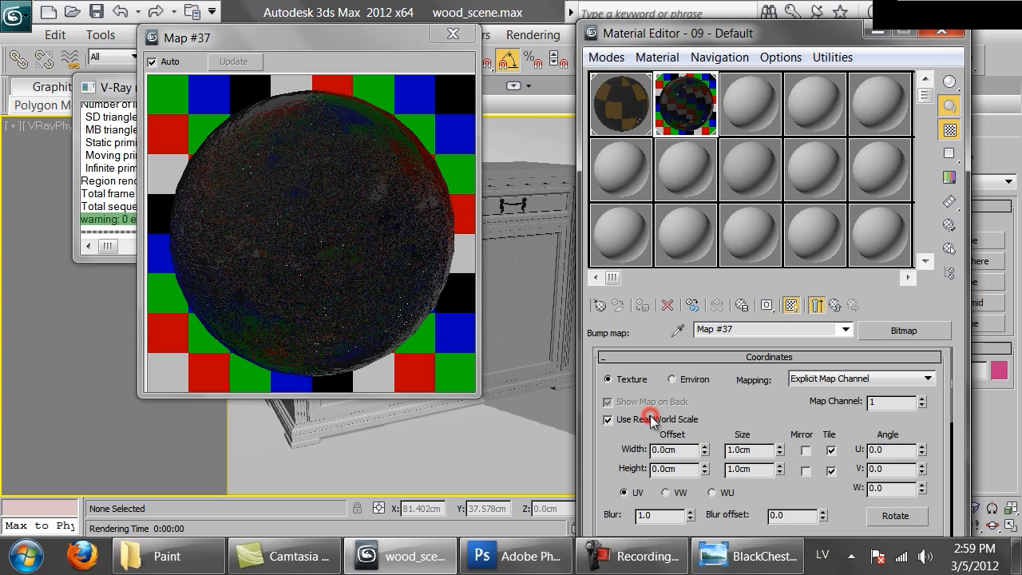
left_click(453, 34)
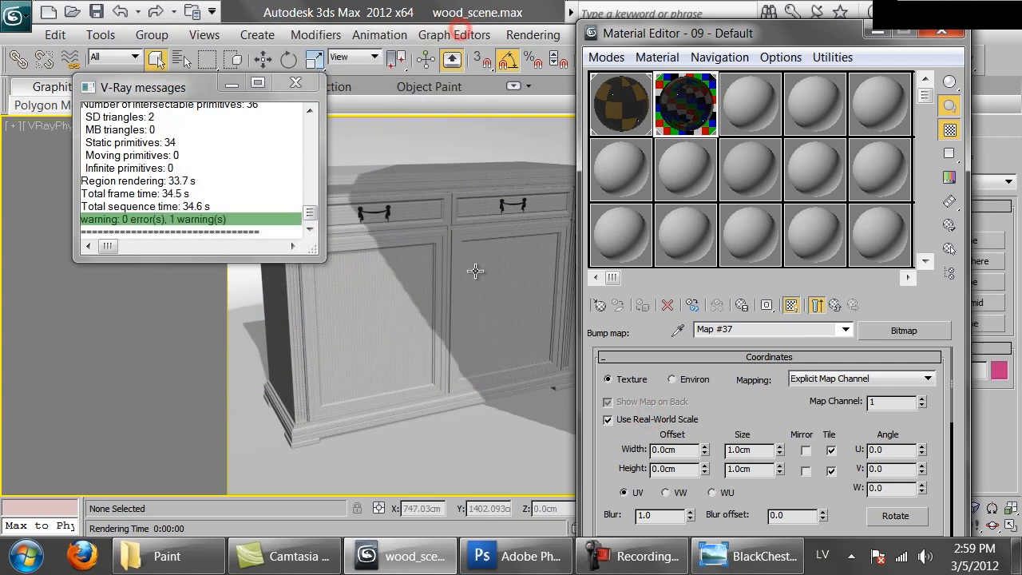
Set the bump bitmap's real-world size to 100 cm wide and 100 cm high
double_click(764, 450)
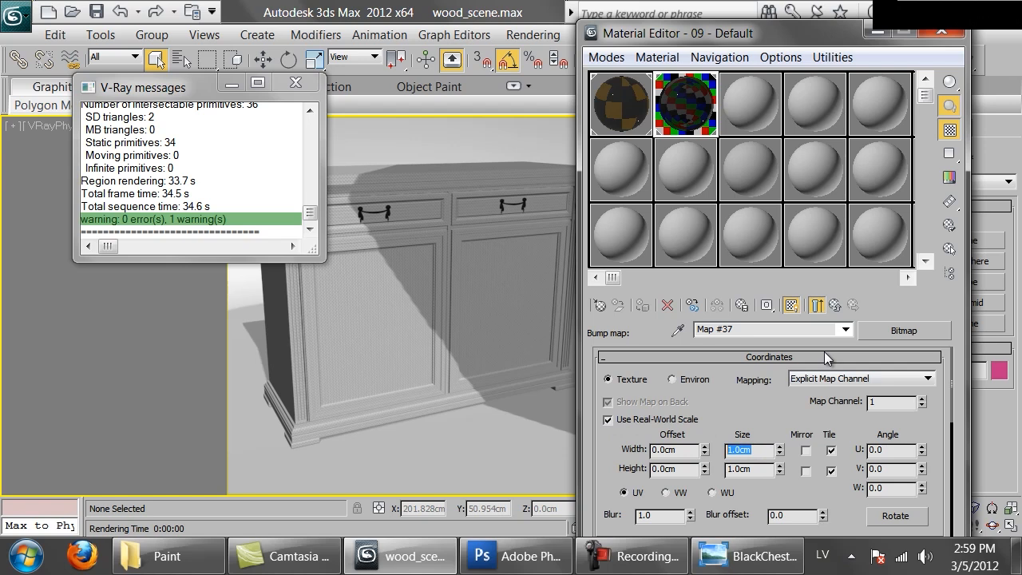
type("100")
key("Tab")
type("100")
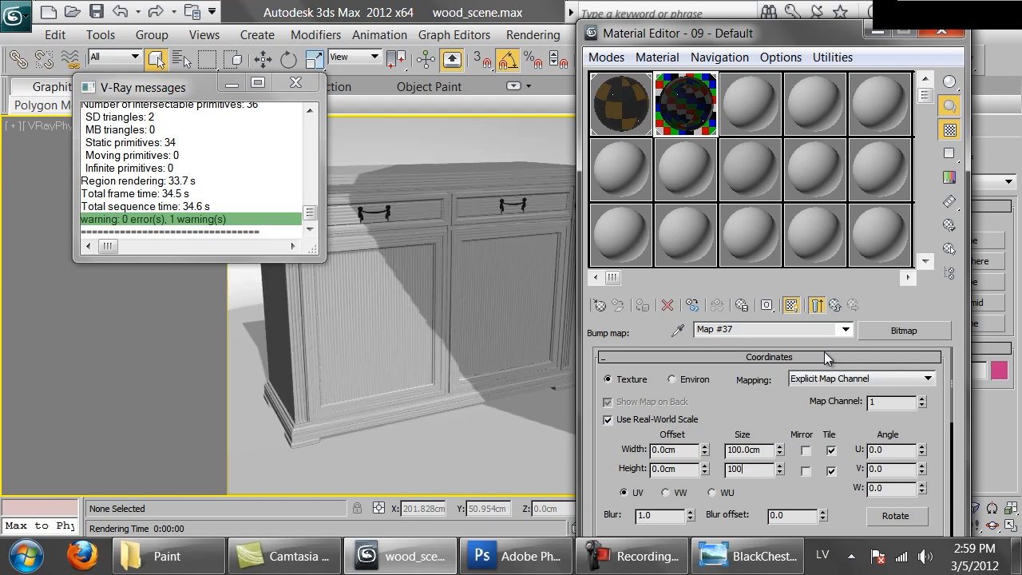
key("Return")
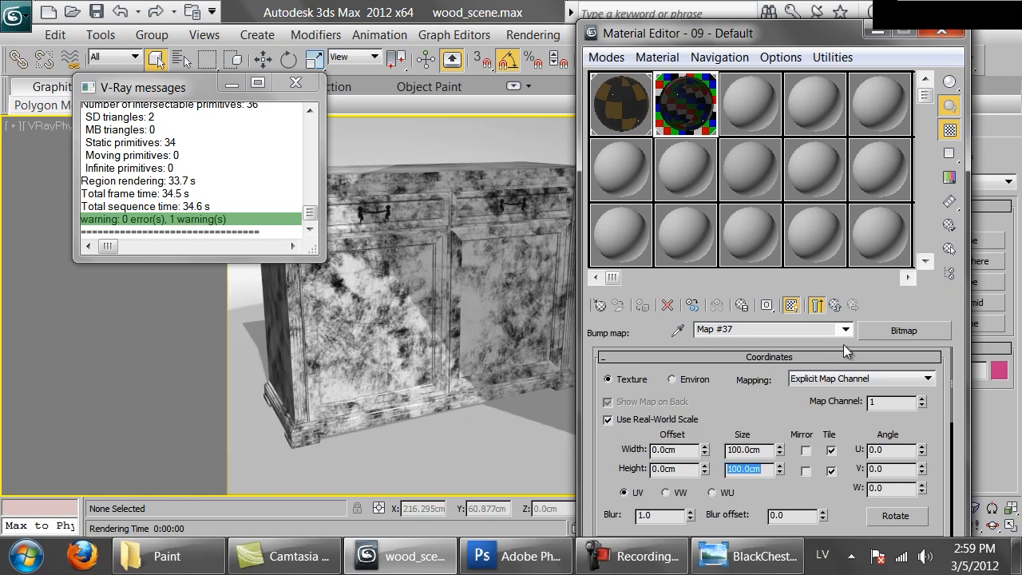
Return to the 09 - Default material, open its enlarged preview and try bump amounts of 2 and 5
left_click(836, 306)
double_click(692, 110)
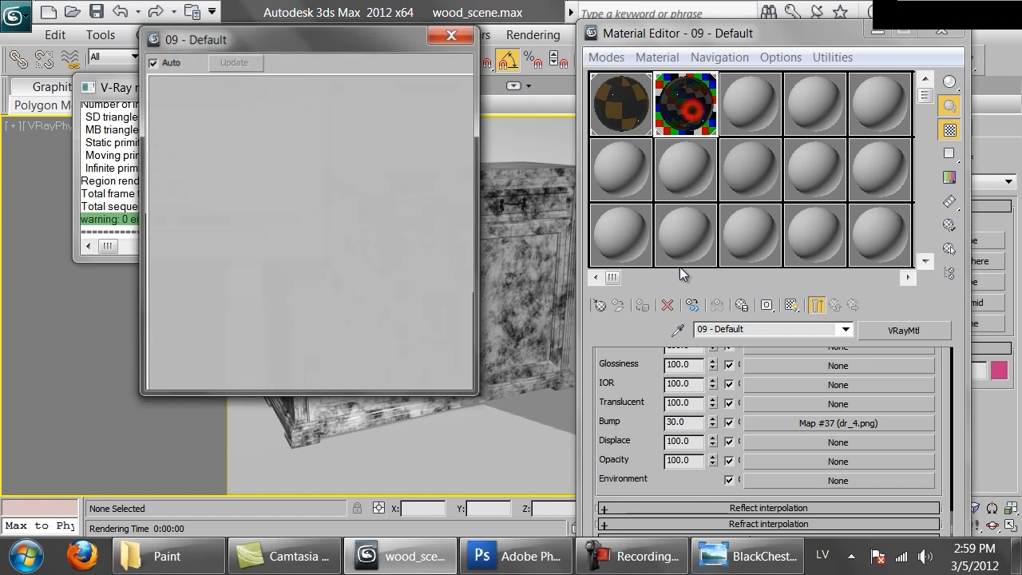
double_click(683, 421)
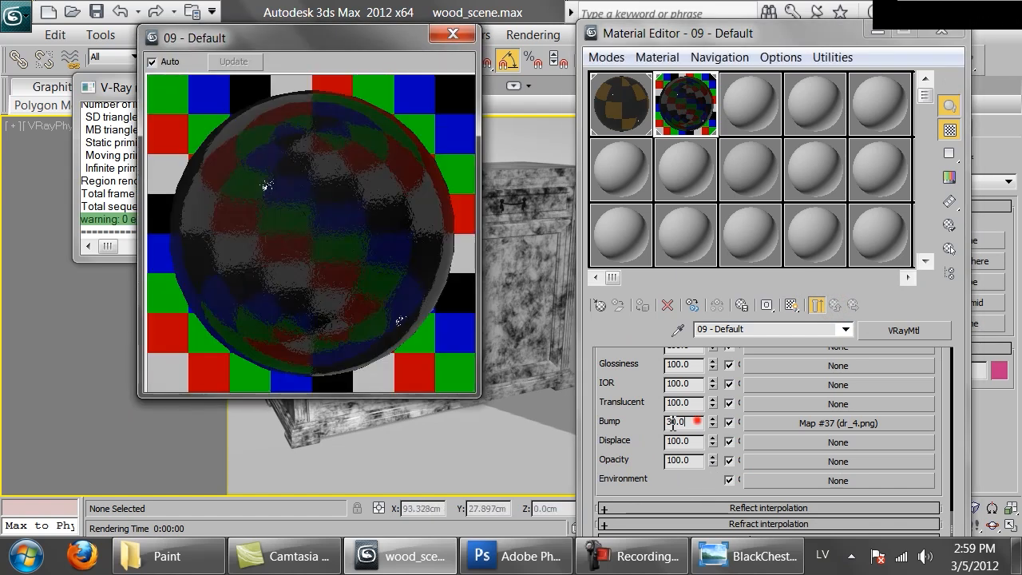
type("2")
key("Return")
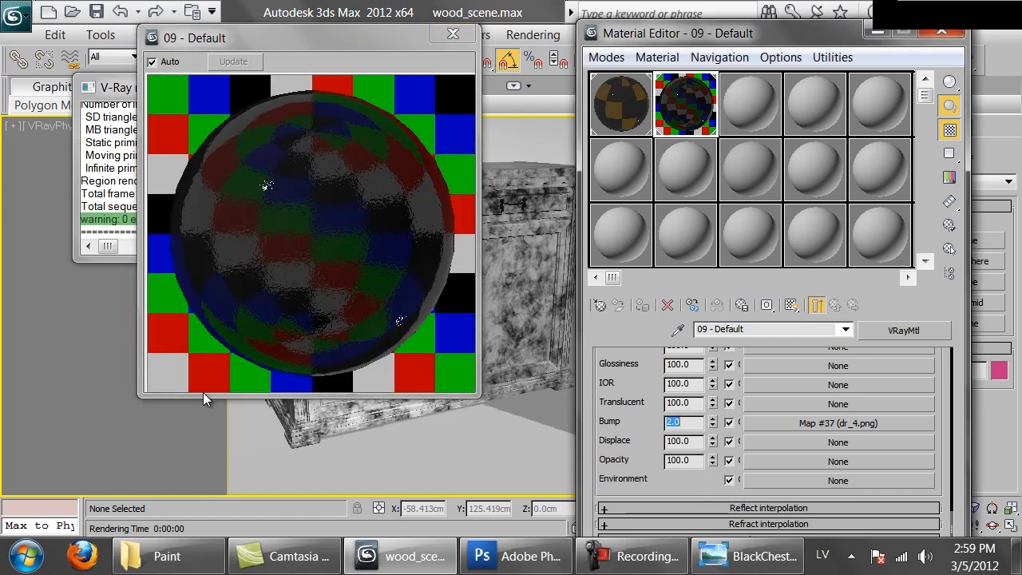
type("5")
key("Return")
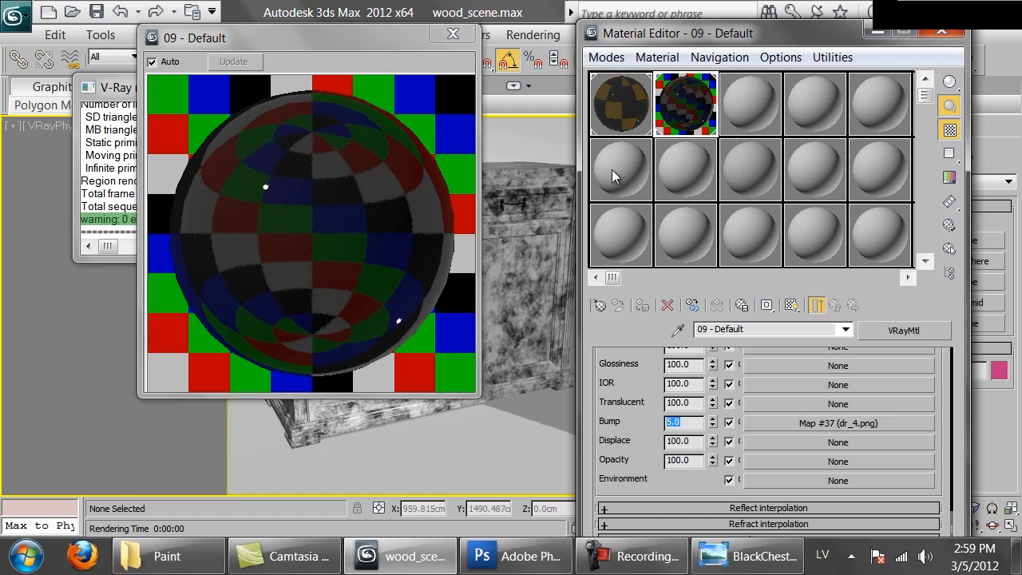
Render the camera view of the cabinet and inspect the bumpy reflections on the door up close
left_click(987, 60)
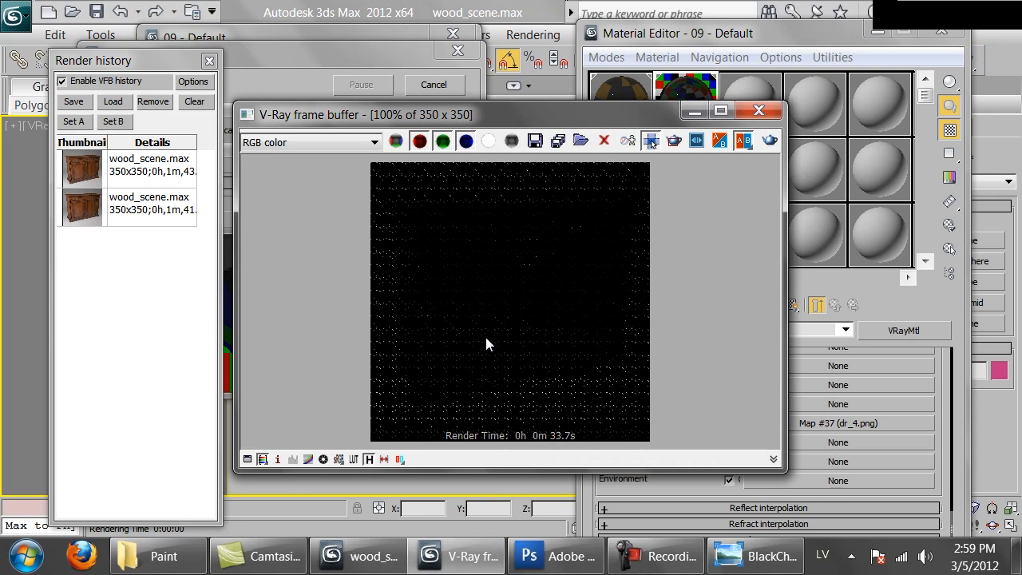
scroll(485, 333, "up", 1)
scroll(468, 268, "down", 1)
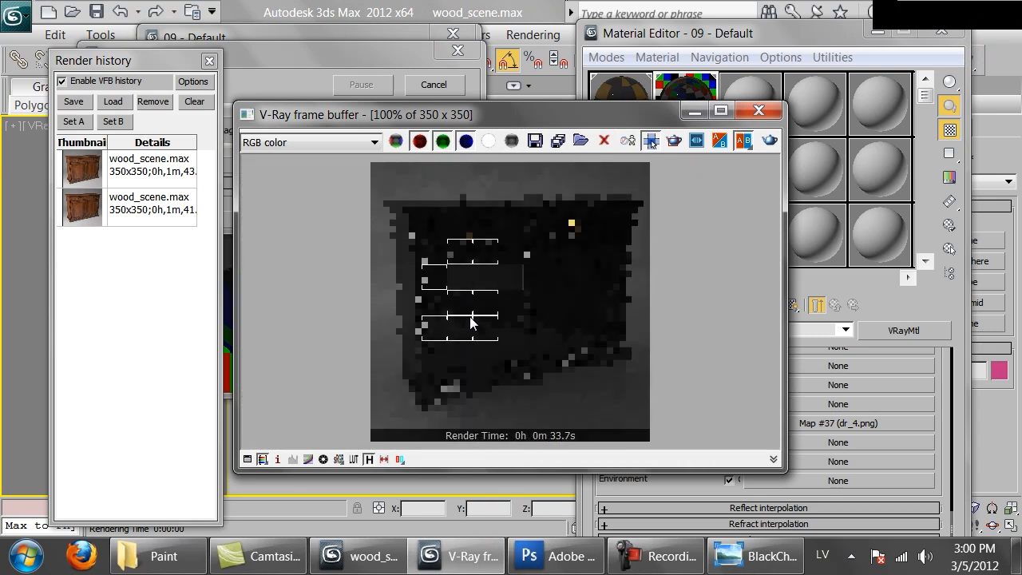
scroll(469, 316, "up", 1)
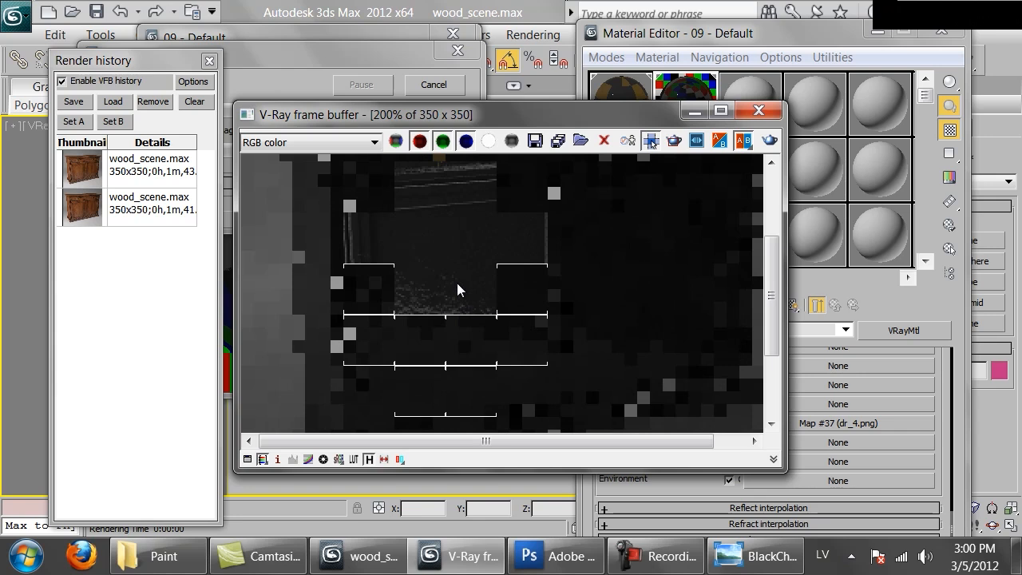
scroll(455, 273, "down", 1)
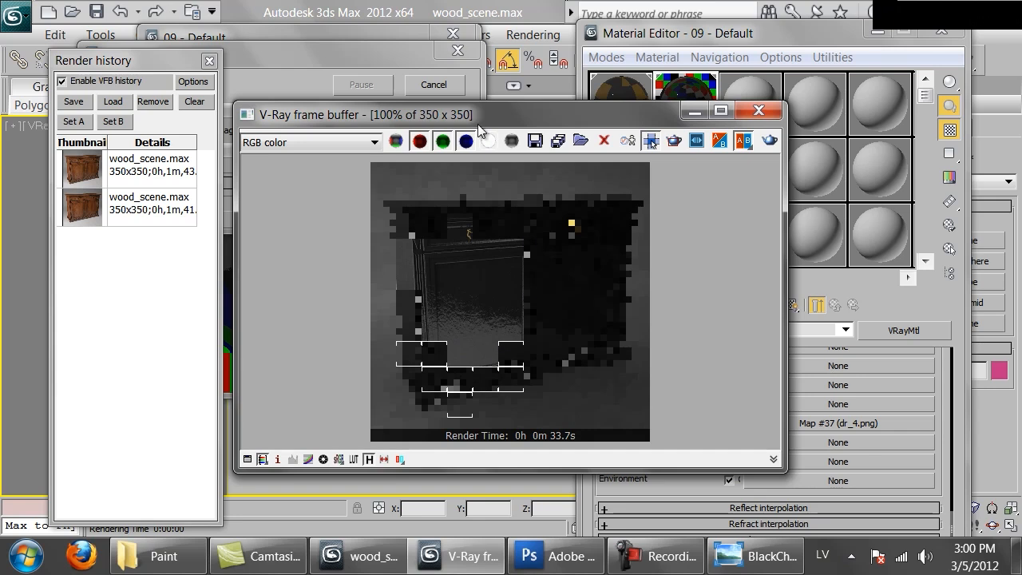
Stop the rendering, lower the material's bump amount to 2 and render the cabinet again
left_click(433, 84)
left_click(948, 432)
double_click(689, 419)
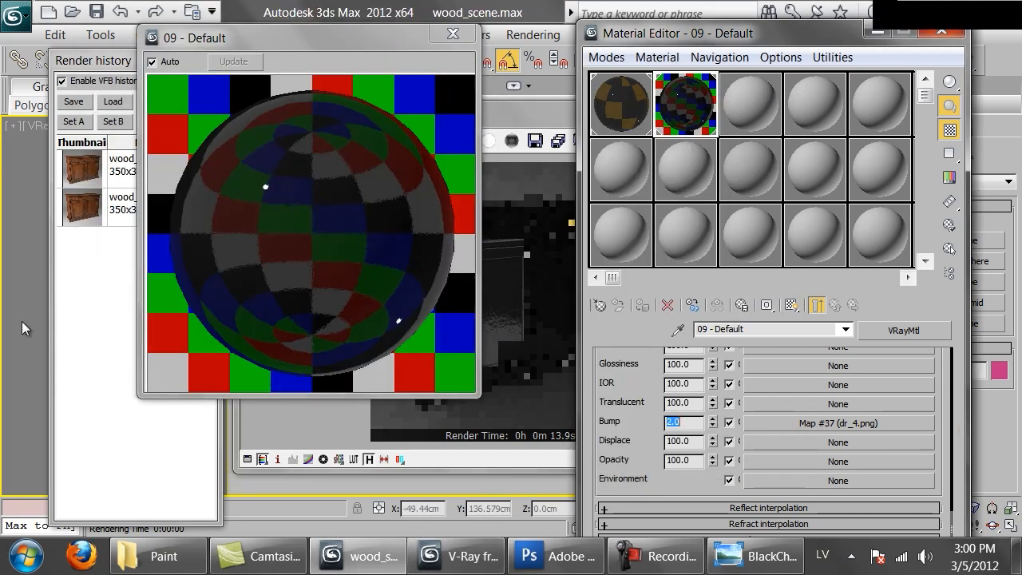
left_click(523, 361)
key("shift+q")
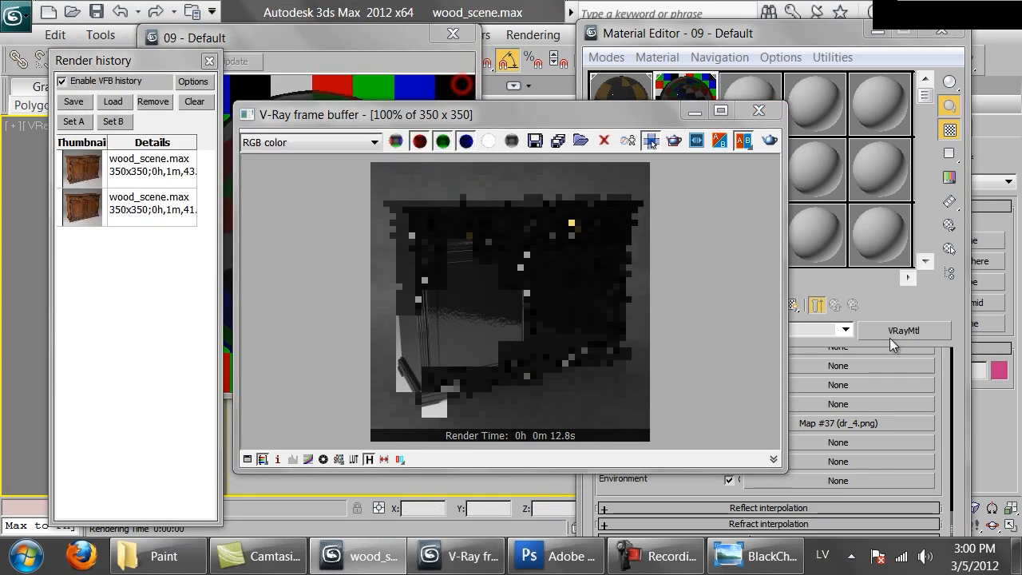
Lower the material's bump amount to 1 and render the cabinet again
left_click(950, 423)
double_click(678, 422)
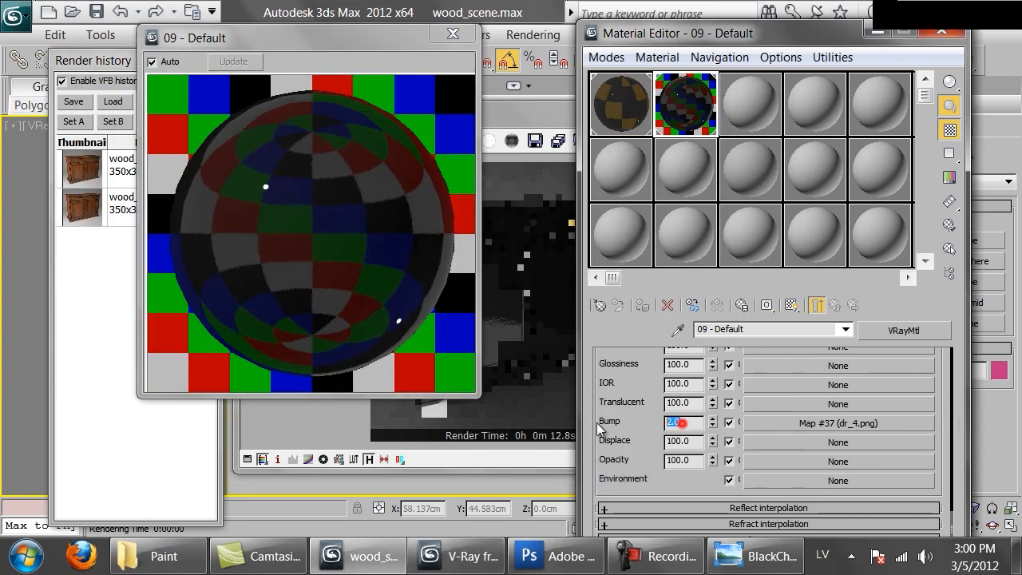
type("1.0")
key("Return")
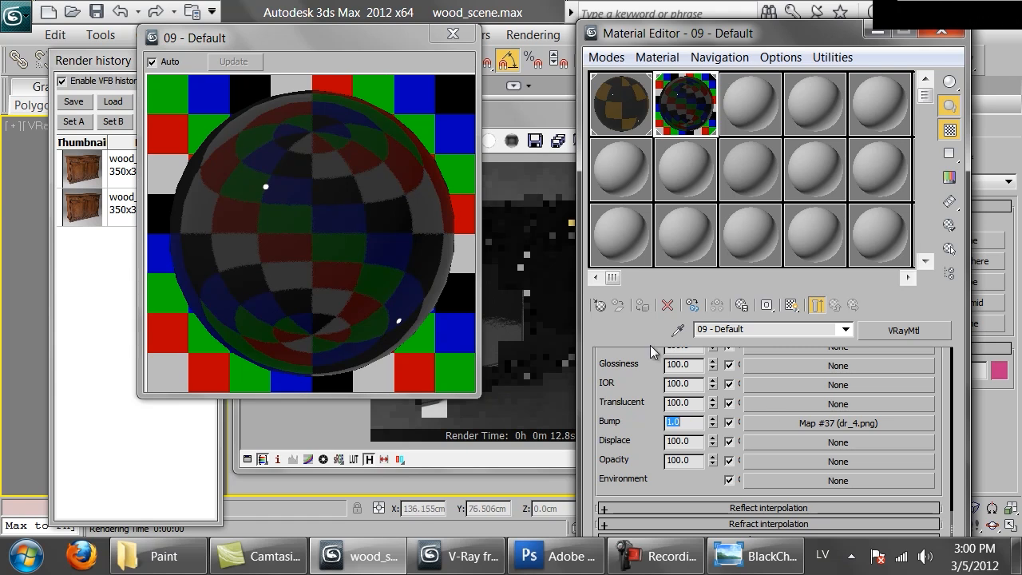
left_click(492, 309)
key("shift+q")
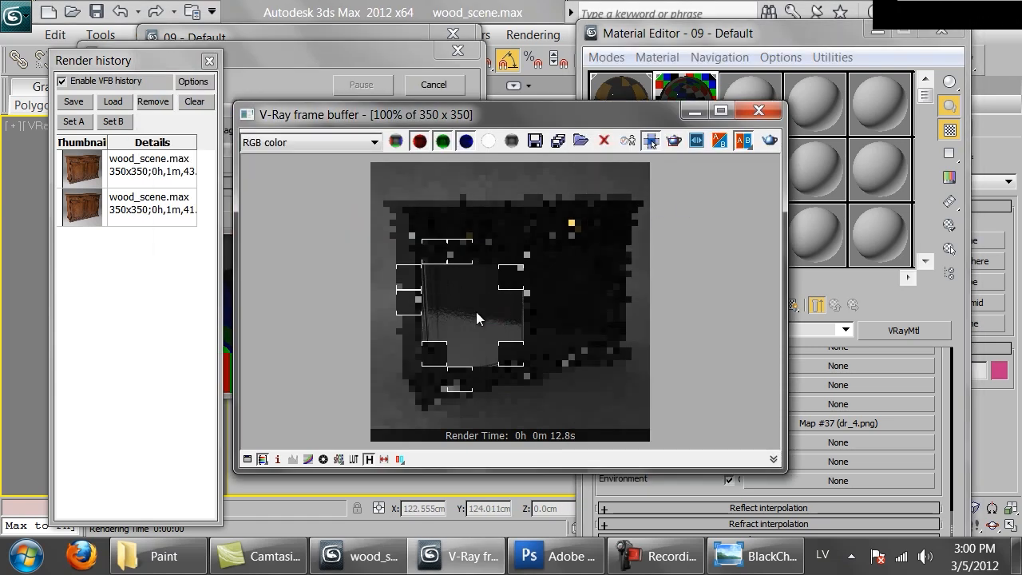
Inspect the reflections on the rendered cabinet door and compare them with the BlackChest2.jpg reference photo
scroll(476, 311, "up", 1)
scroll(467, 281, "down", 1)
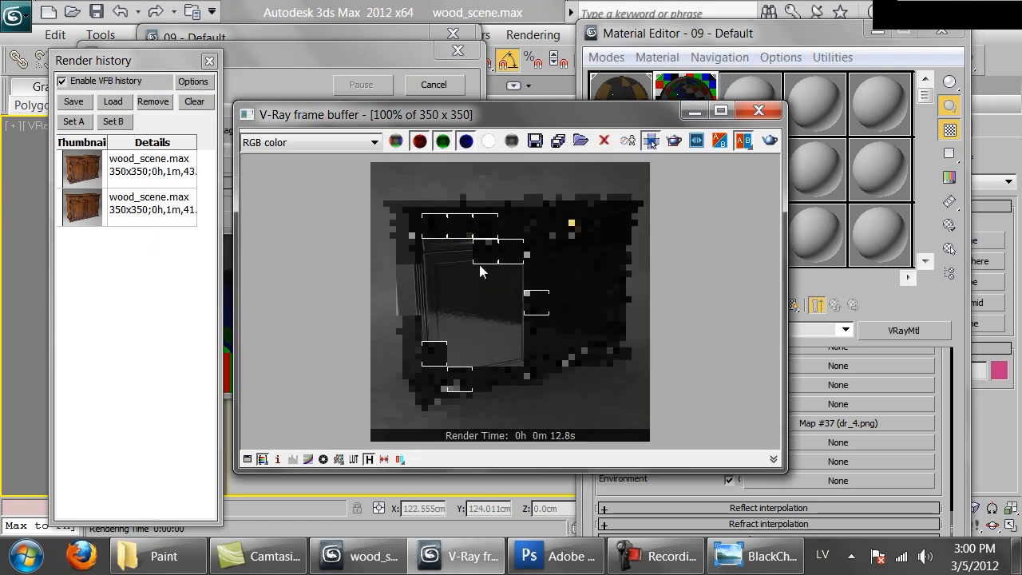
left_click(753, 556)
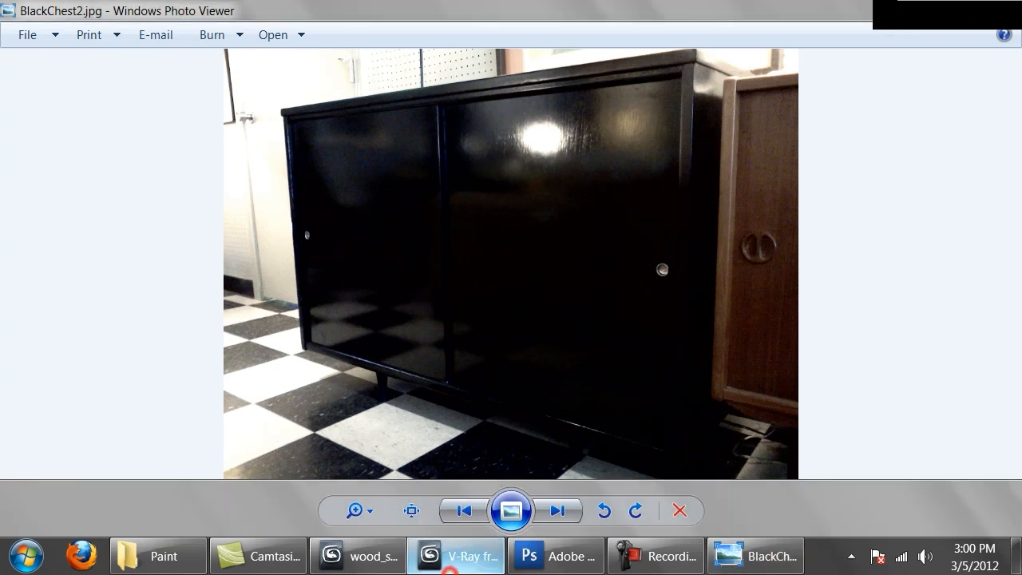
left_click(463, 557)
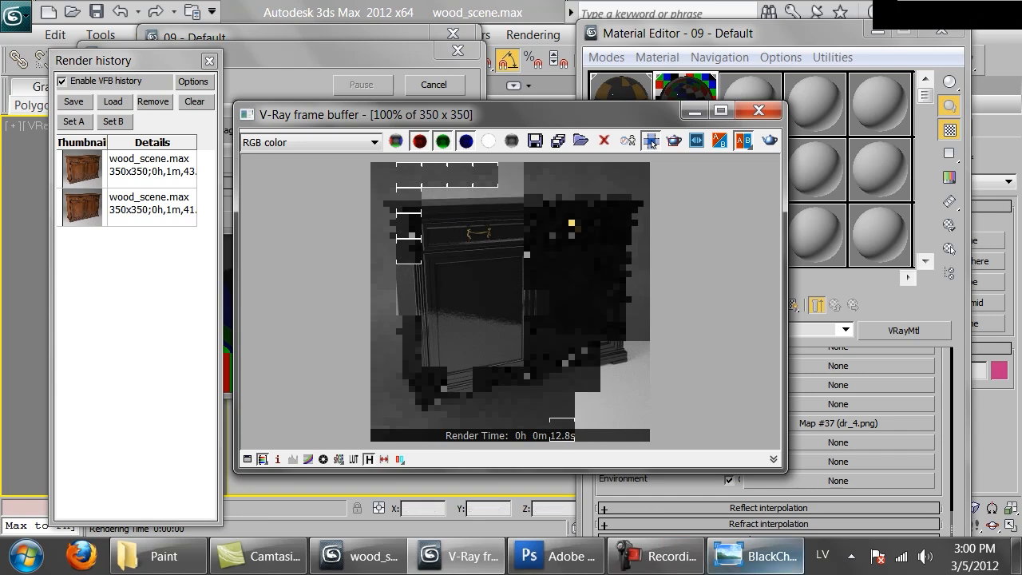
left_click(754, 556)
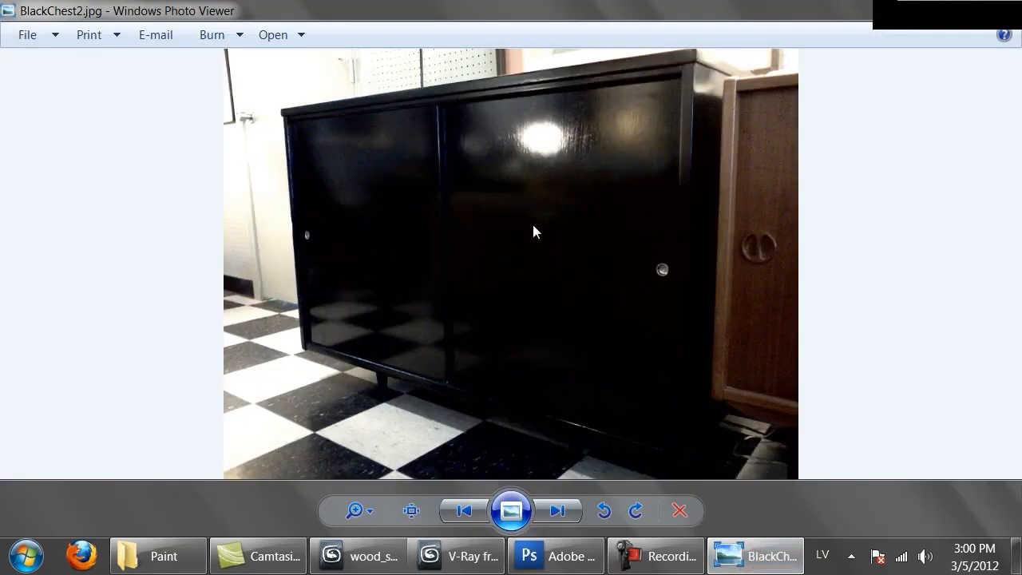
Open the finishedsideboard.jpg reference photo from the Paint folder and examine the black sideboard's surface up close
left_click(160, 556)
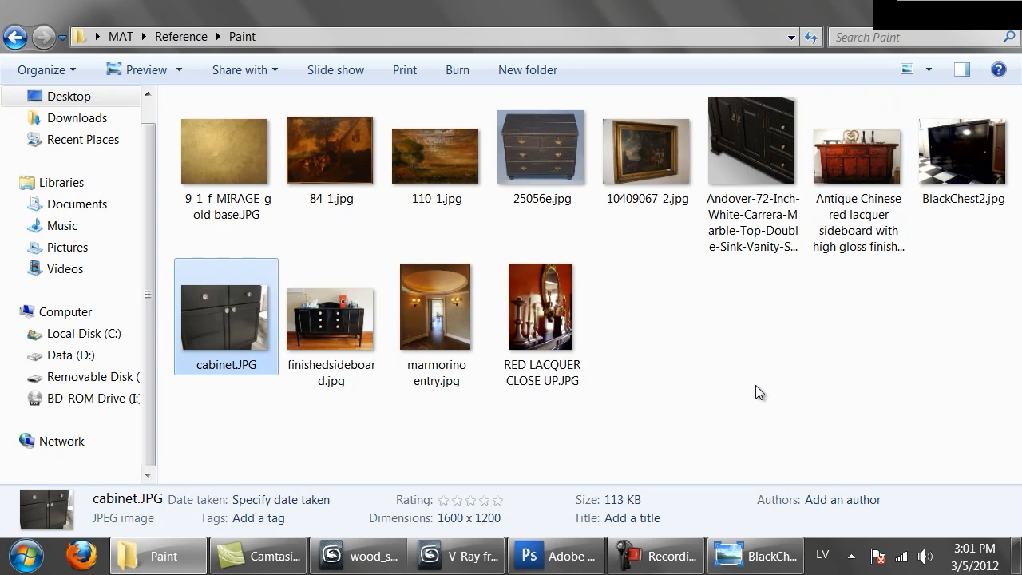
left_click(794, 381)
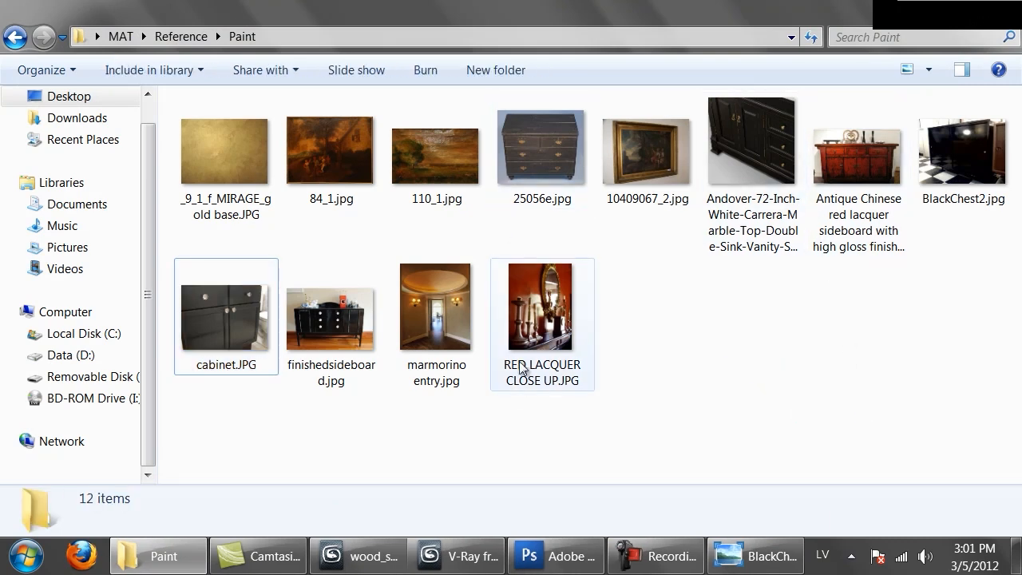
double_click(341, 342)
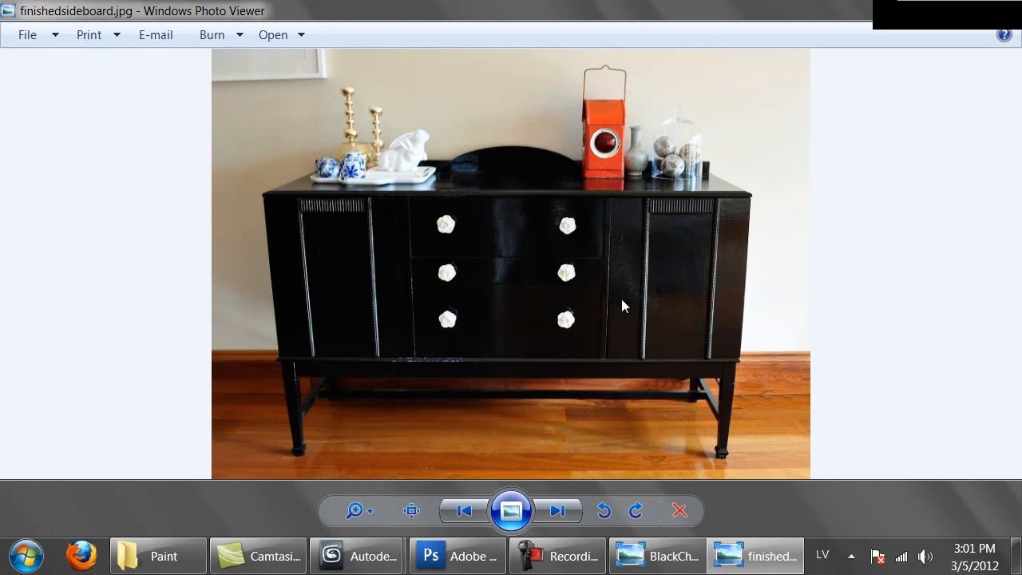
left_click(350, 515)
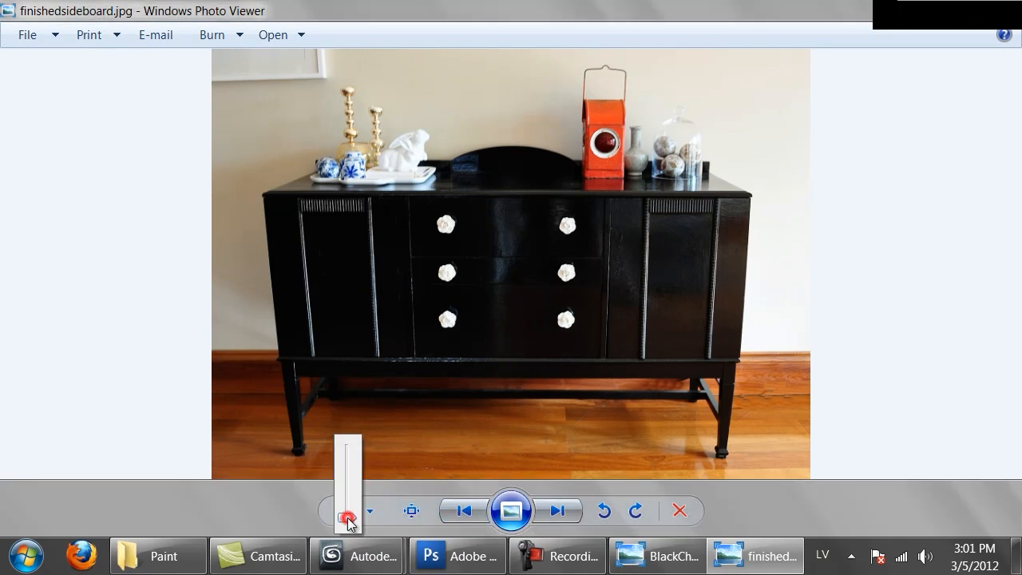
left_click_drag(349, 515, 339, 492)
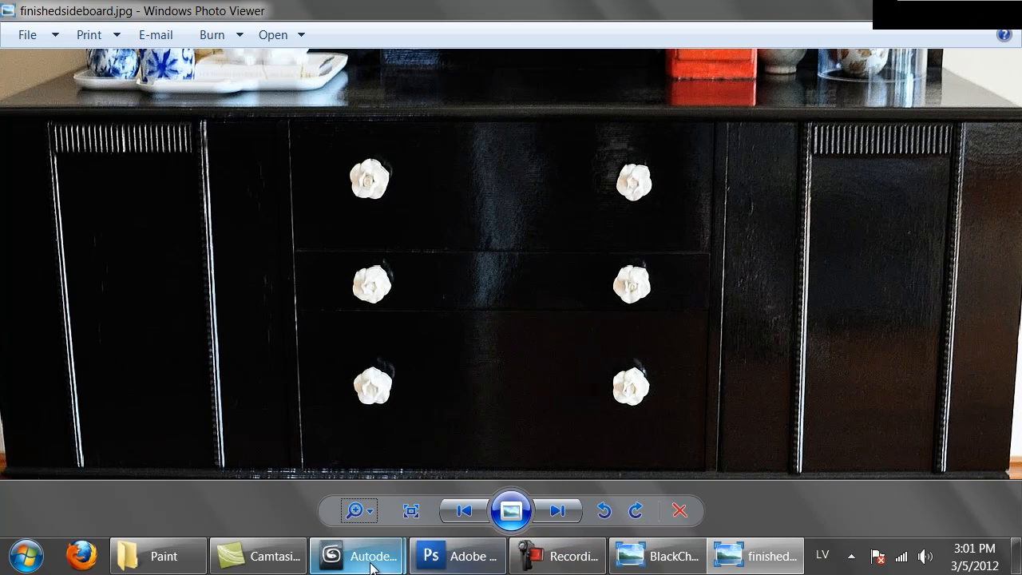
Return to 3ds Max, stop the render and replace the dr_4.png bump map with a Mix map, keeping the old map as sub-map
mouse_move(355, 556)
left_click(454, 463)
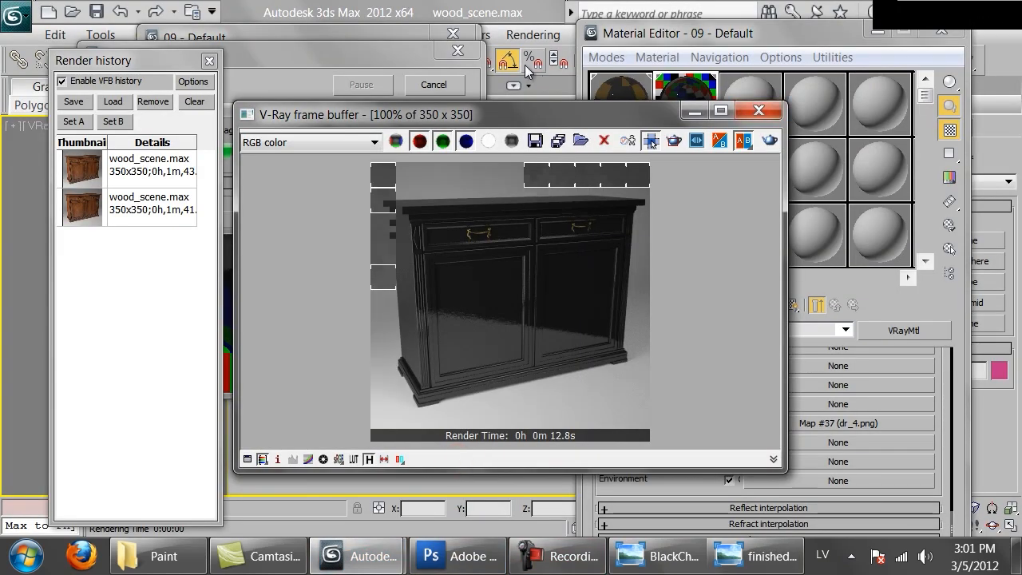
left_click(758, 110)
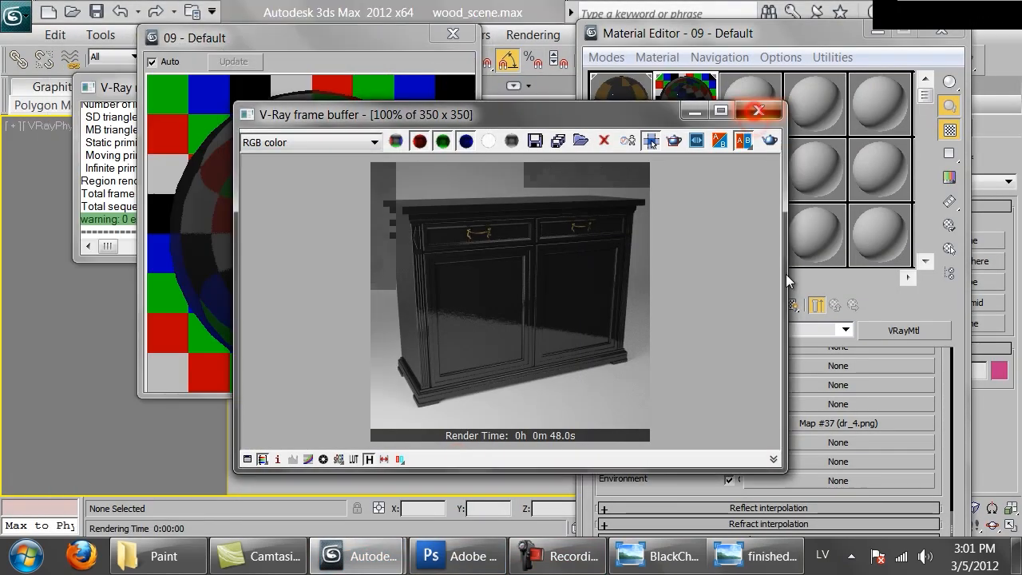
left_click(832, 423)
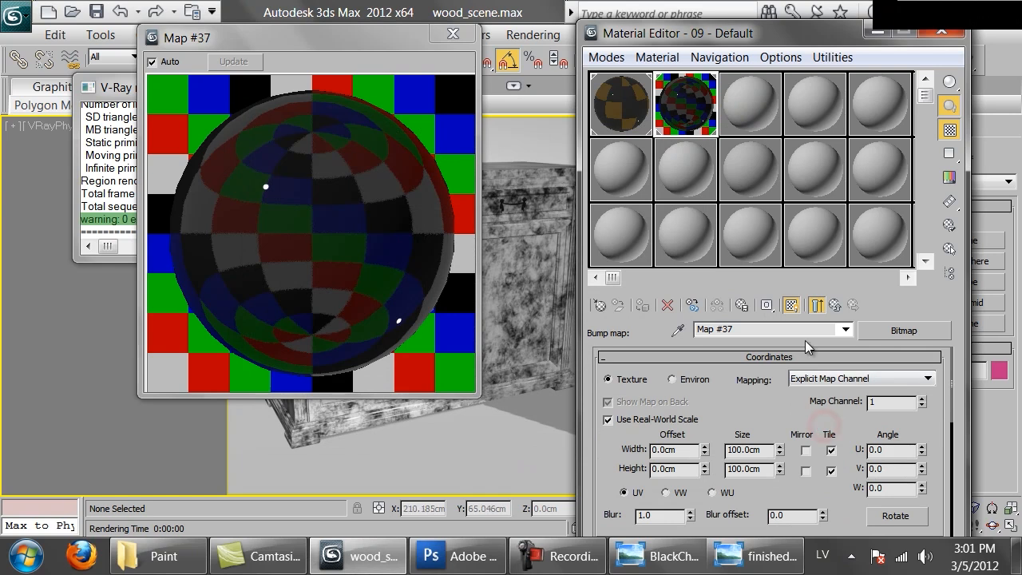
left_click(789, 304)
left_click(916, 334)
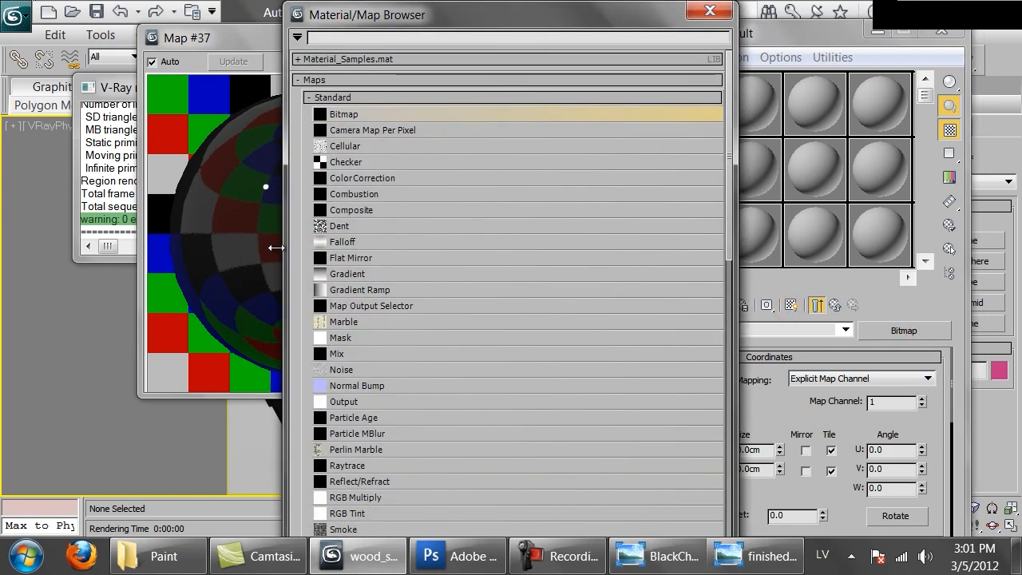
double_click(335, 353)
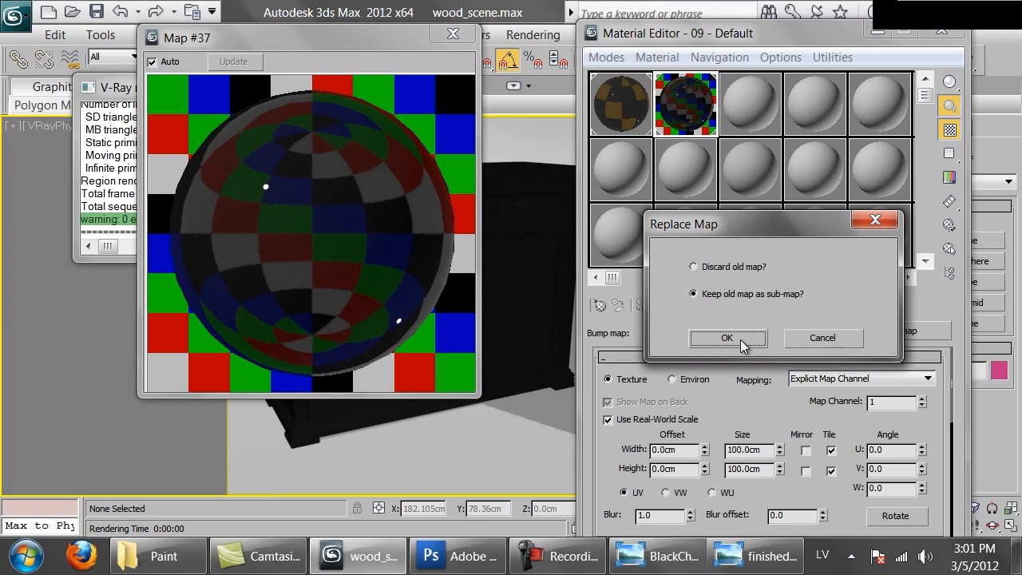
left_click(727, 337)
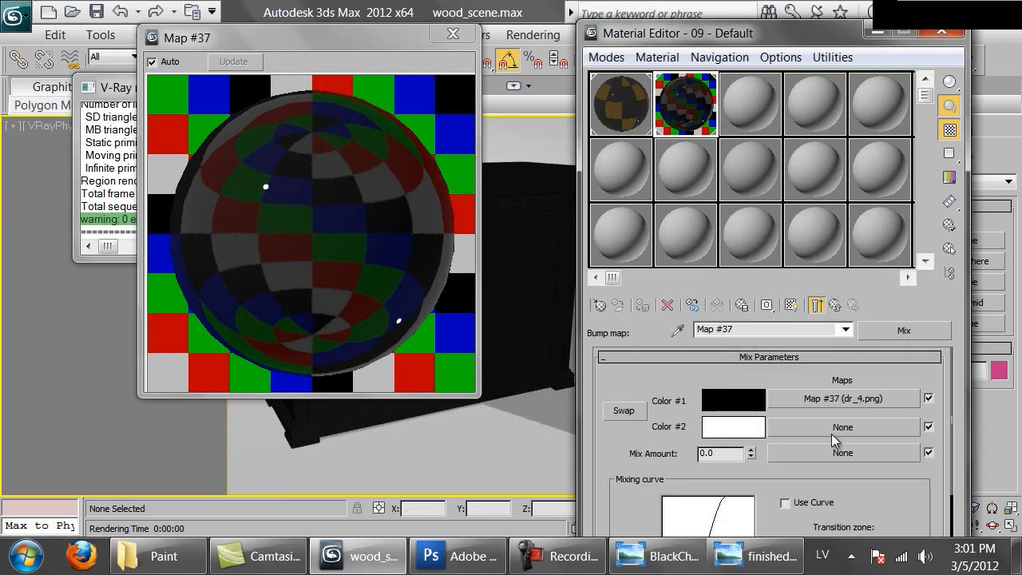
Assign a Noise map to the Mix map's Color #2 and set its size to 150
left_click(831, 434)
double_click(430, 367)
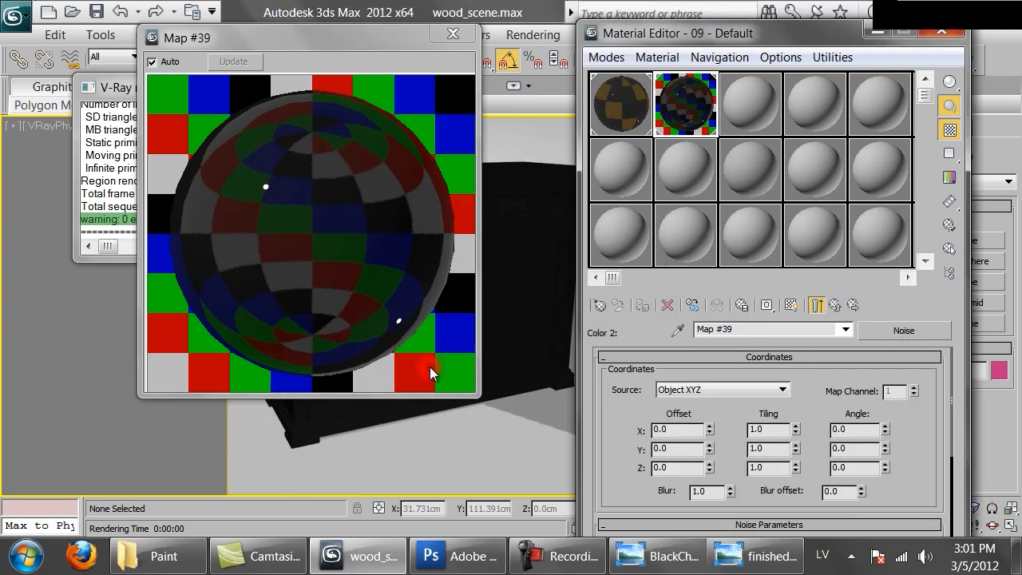
scroll(733, 447, "down", 5)
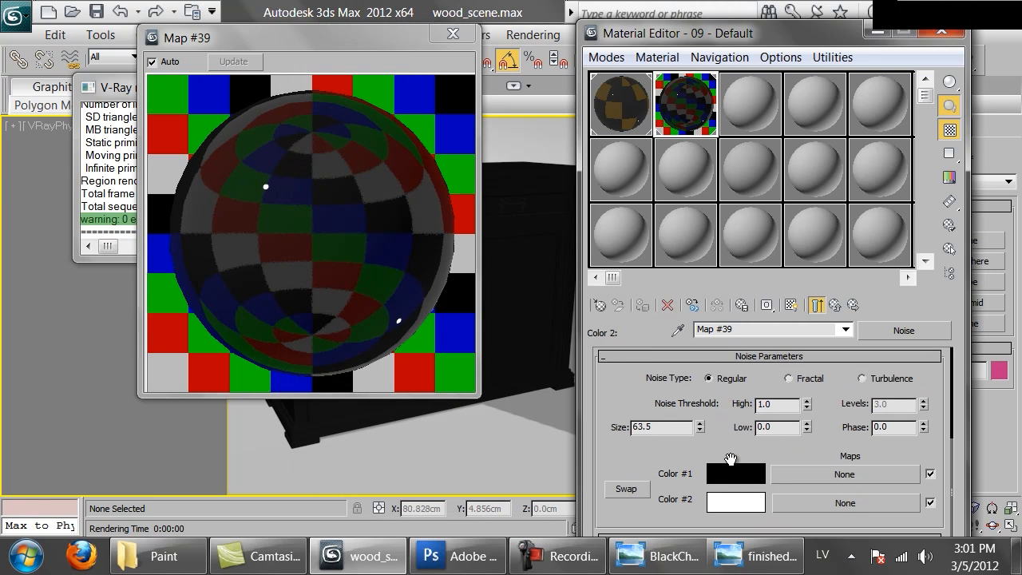
double_click(668, 428)
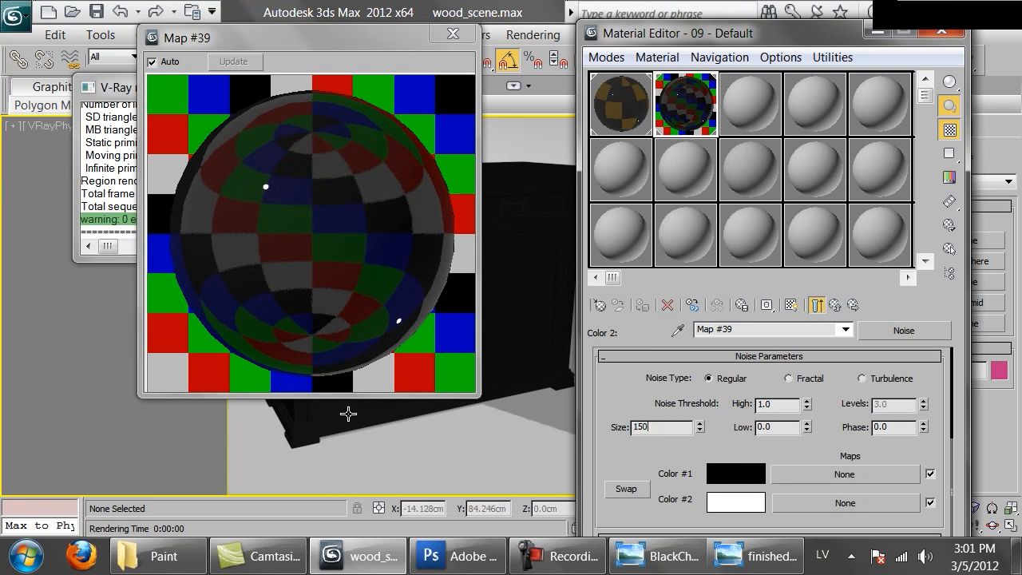
Set the Mix map's mix amount to 50 and the material's bump amount to 3
left_click(835, 305)
double_click(738, 455)
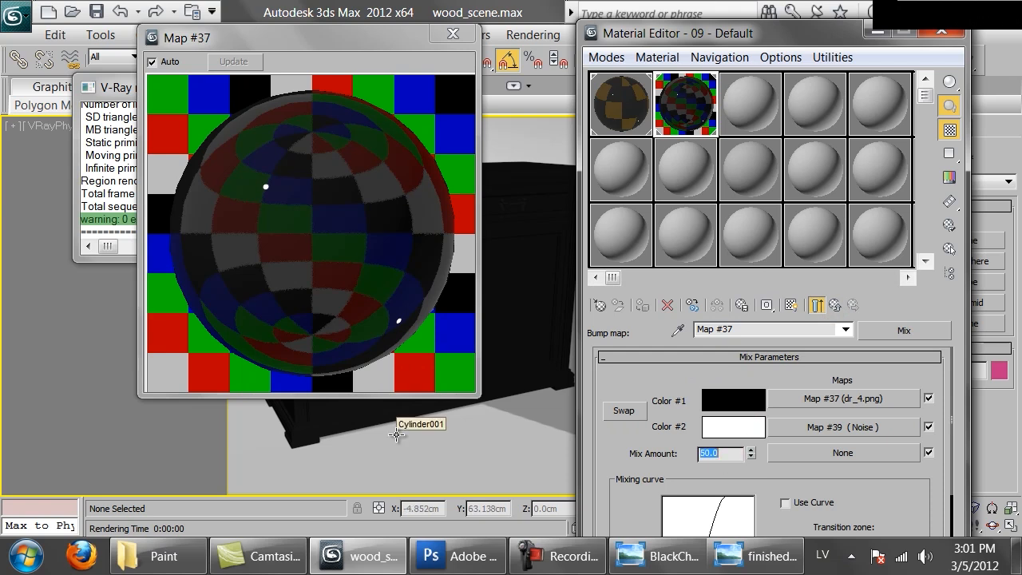
left_click(836, 305)
double_click(693, 424)
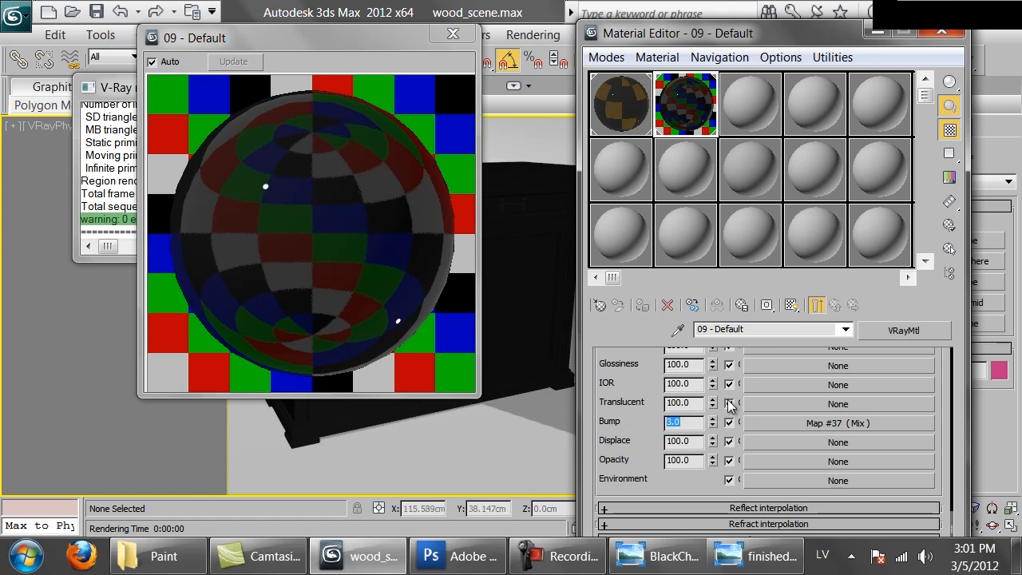
Reopen the Noise map inside the bump's Mix map and set its size to 80
left_click(830, 424)
left_click(843, 426)
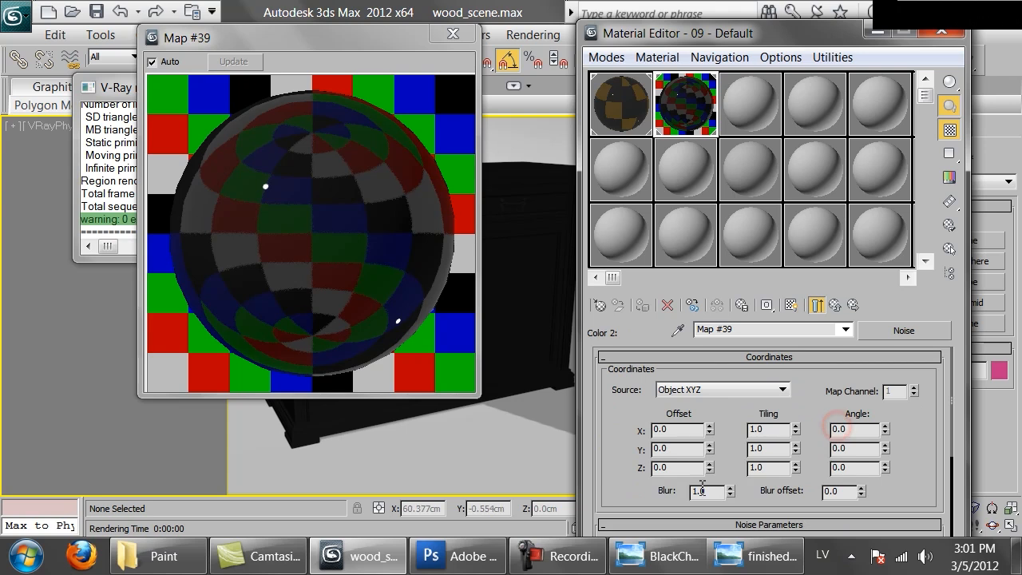
scroll(693, 477, "down", 3)
left_click(634, 485)
double_click(666, 478)
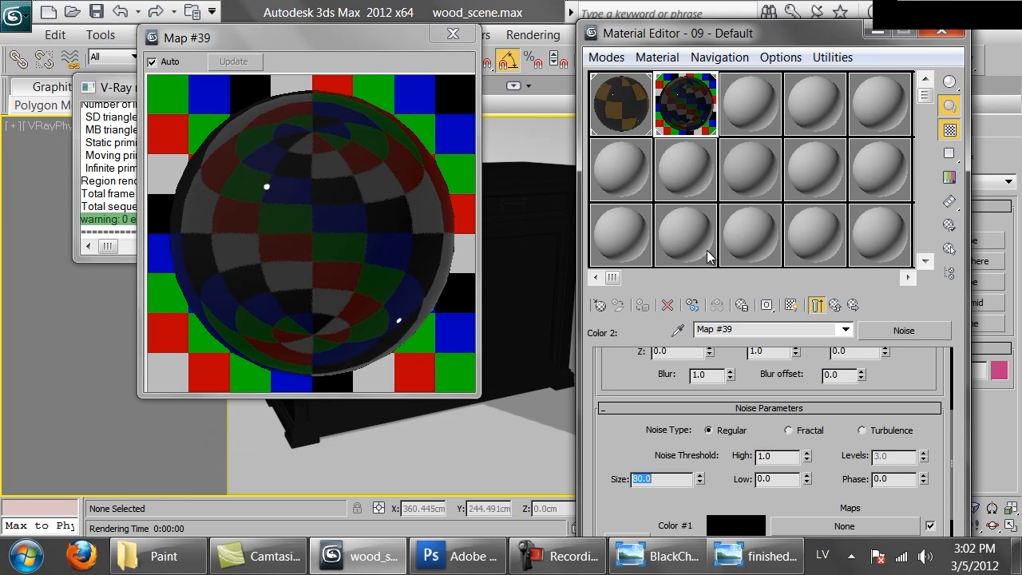
Return to the top level of the material and render the cabinet
left_click(834, 306)
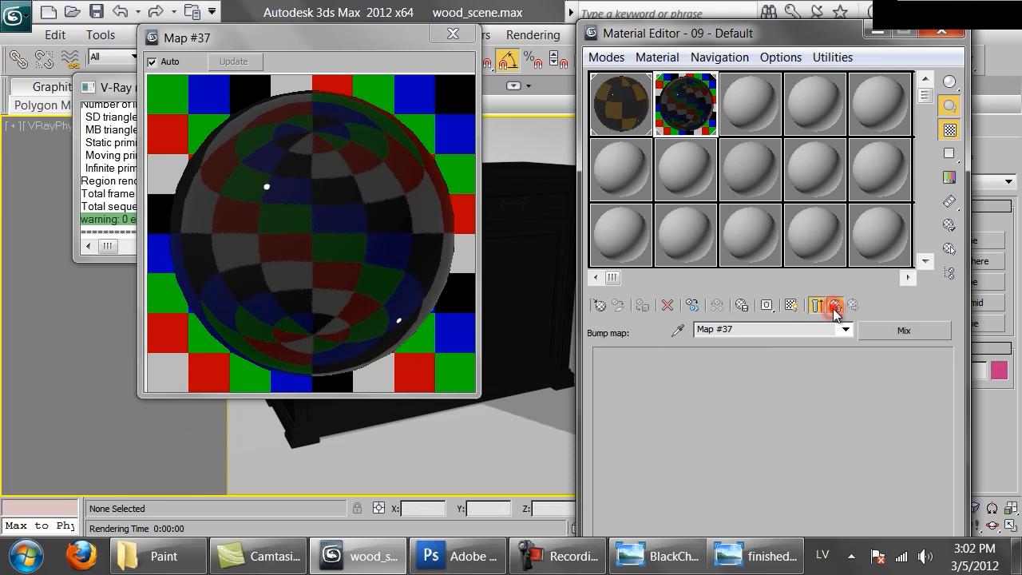
left_click(834, 306)
left_click_drag(796, 34, 813, 124)
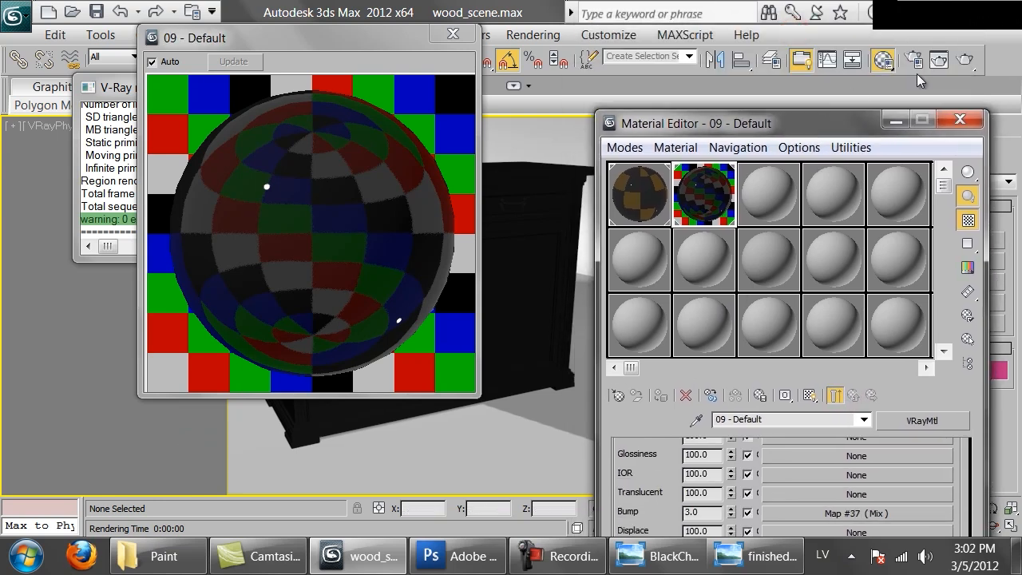
left_click(965, 58)
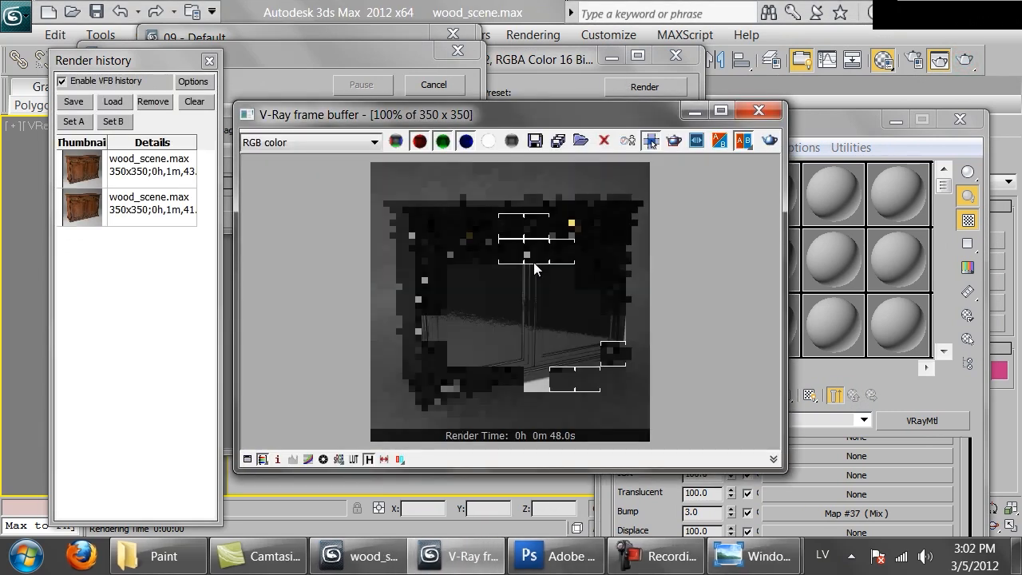
Examine the reflections on the fronts and legs in the finishedsideboard.jpg reference photo while the render runs
mouse_move(755, 557)
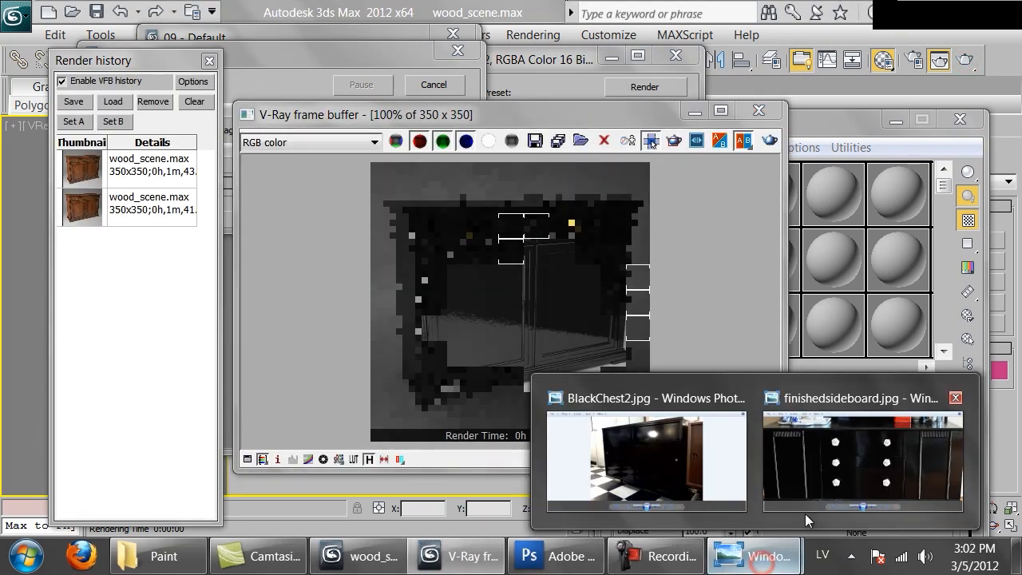
left_click(829, 475)
left_click_drag(312, 319, 349, 127)
left_click_drag(600, 299, 609, 173)
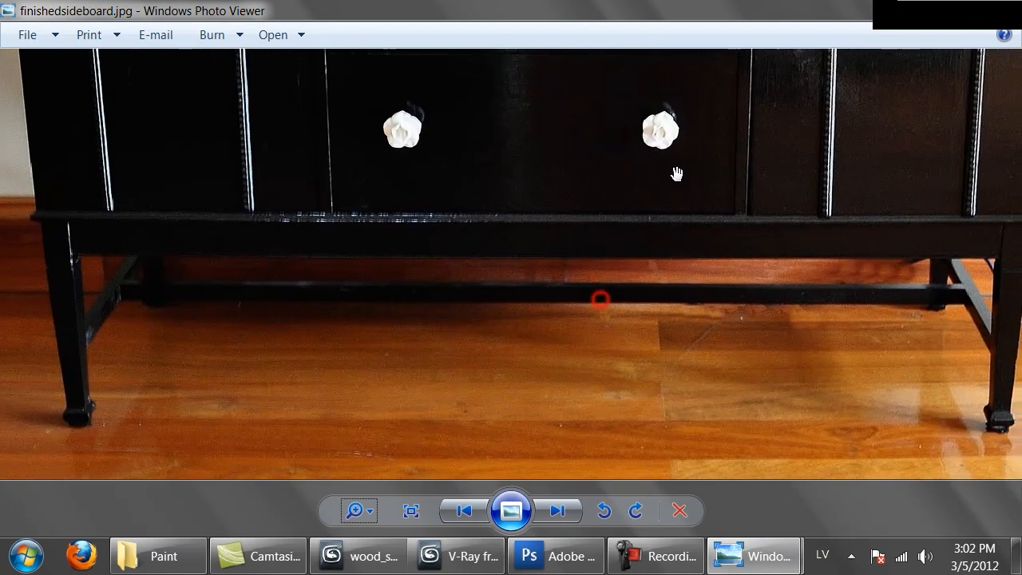
left_click_drag(758, 169, 586, 253)
left_click_drag(588, 191, 599, 374)
left_click_drag(545, 242, 591, 292)
Cancel the running render in 3ds Max and darken the material's reflection color to a value of 50
key("alt+Tab")
left_click(432, 86)
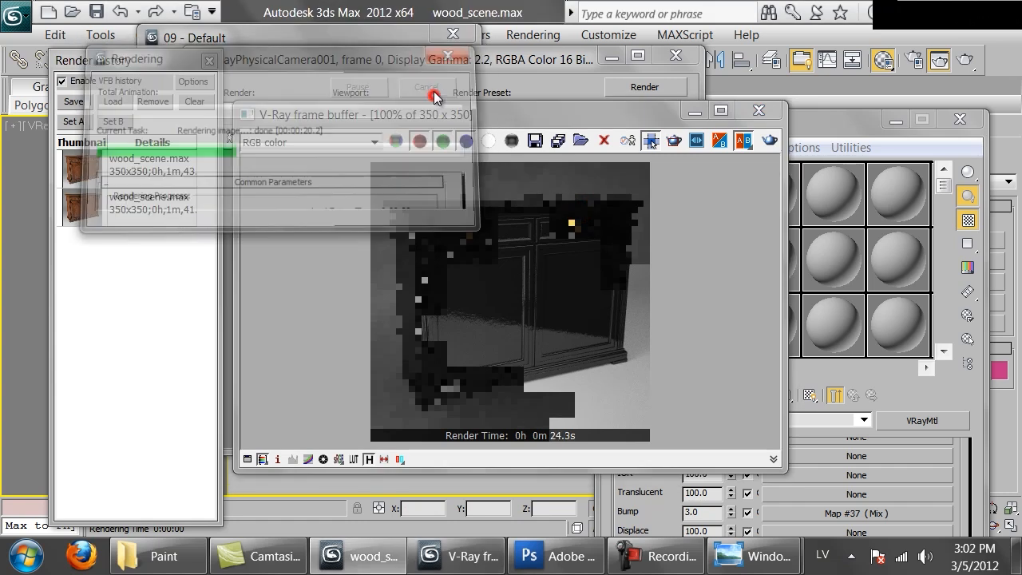
left_click(971, 464)
scroll(959, 459, "down", 5)
scroll(958, 459, "up", 5)
left_click_drag(722, 123, 714, 14)
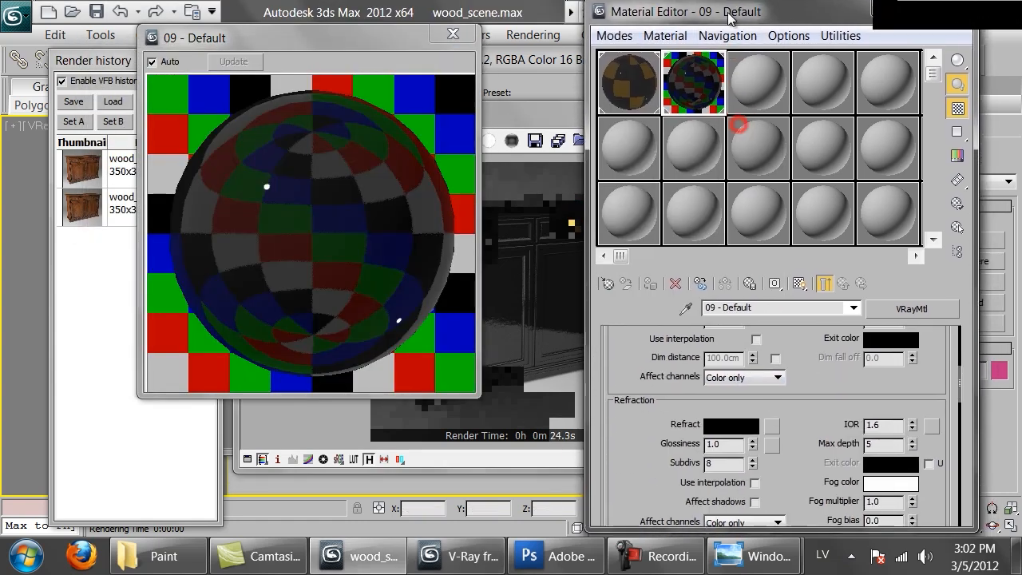
scroll(718, 441, "up", 3)
left_click(730, 361)
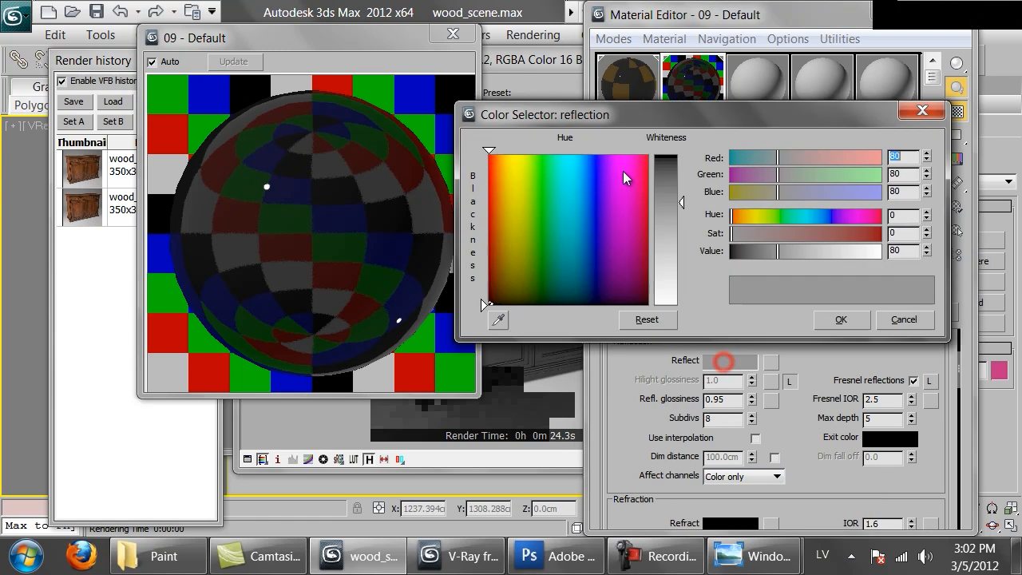
left_click(898, 252)
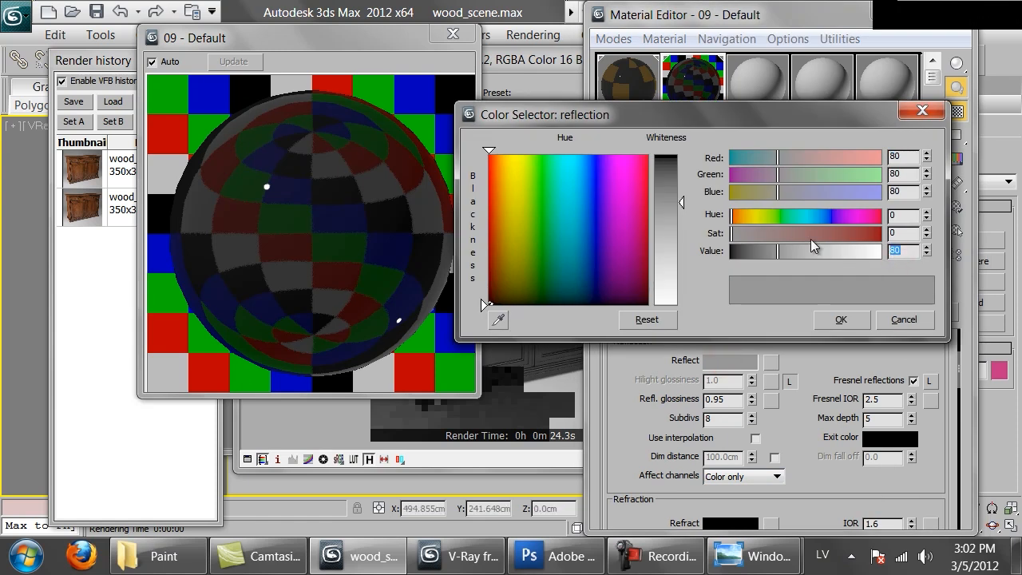
type("50")
key("Return")
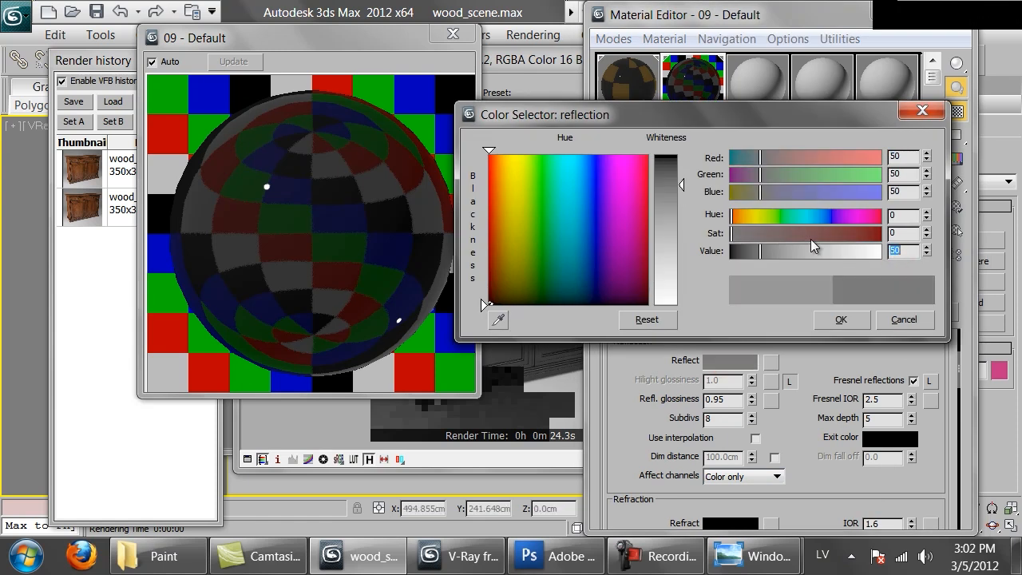
left_click(841, 320)
Lower the material's bump amount to 2 and render the cabinet again
left_click(486, 235)
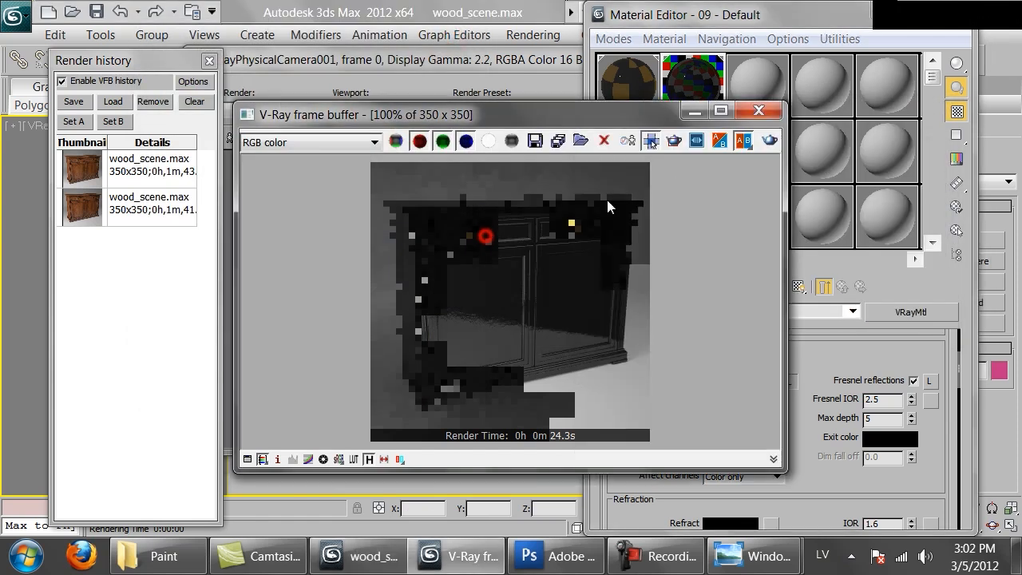
left_click(807, 359)
scroll(671, 434, "down", 10)
double_click(685, 500)
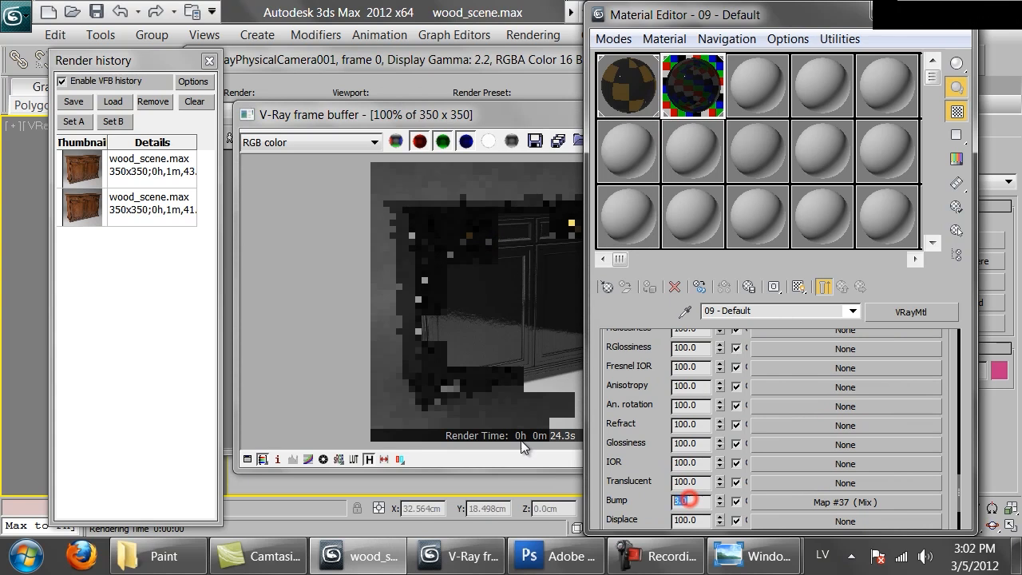
left_click(408, 270)
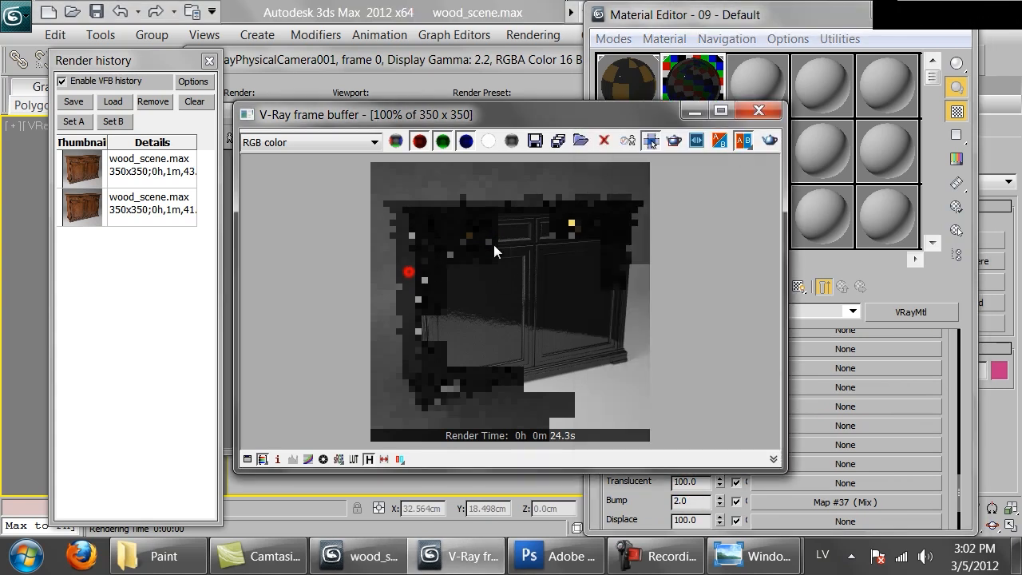
left_click(771, 141)
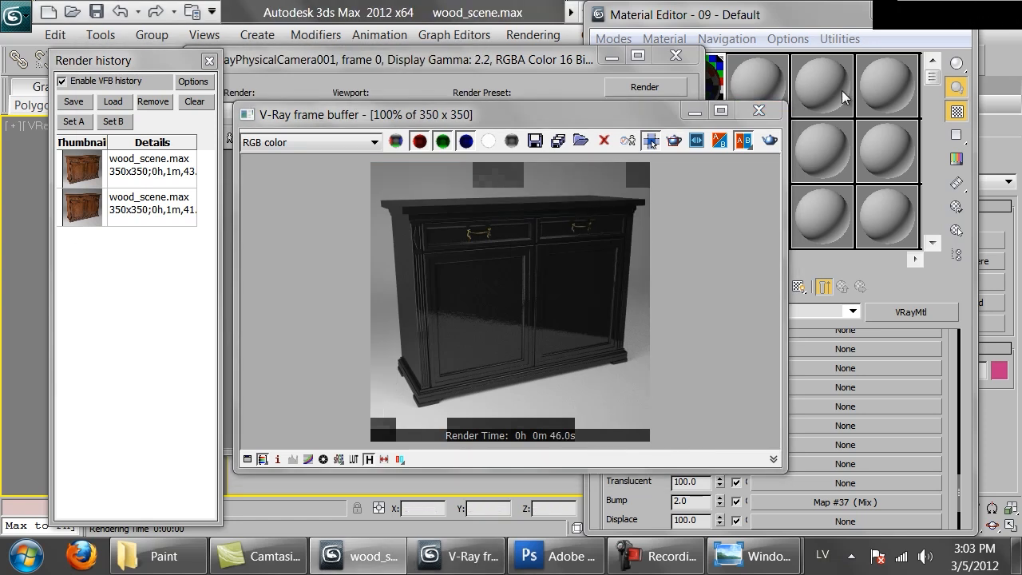
Rename the cabinet material Paint_black and copy it into the adjacent empty sample slot
left_click(822, 30)
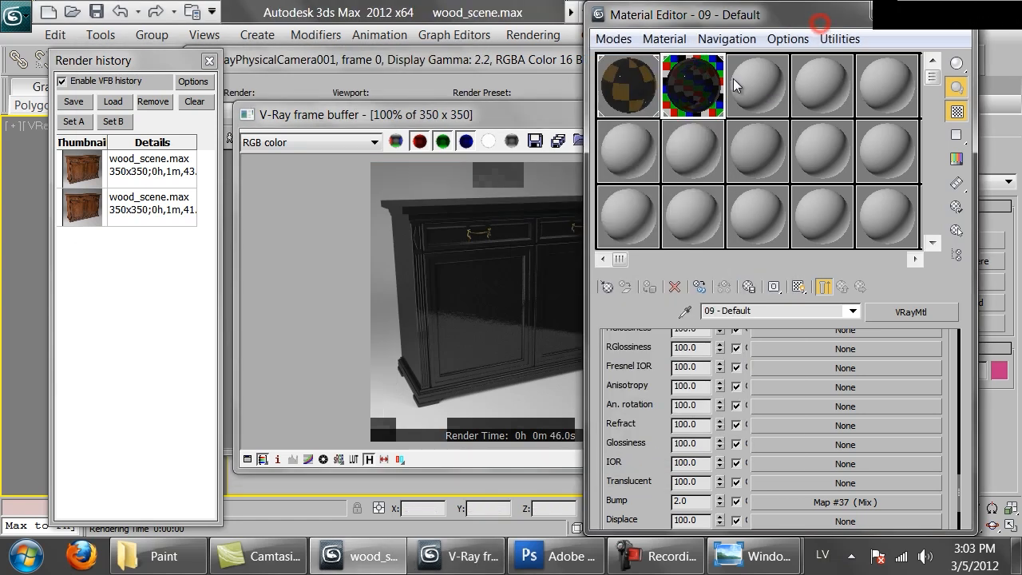
double_click(754, 311)
type("Paint_black")
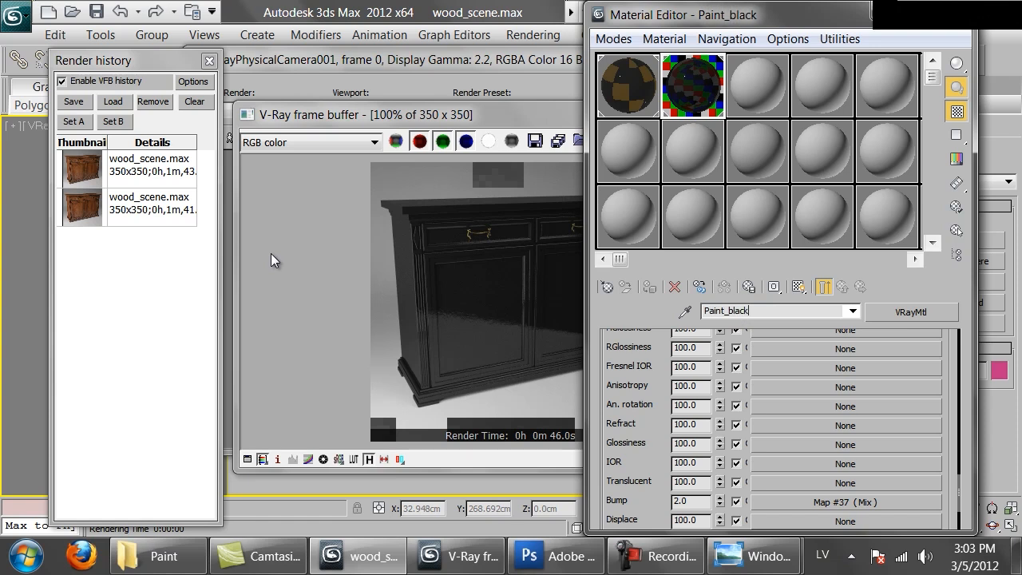
left_click_drag(673, 74, 762, 86)
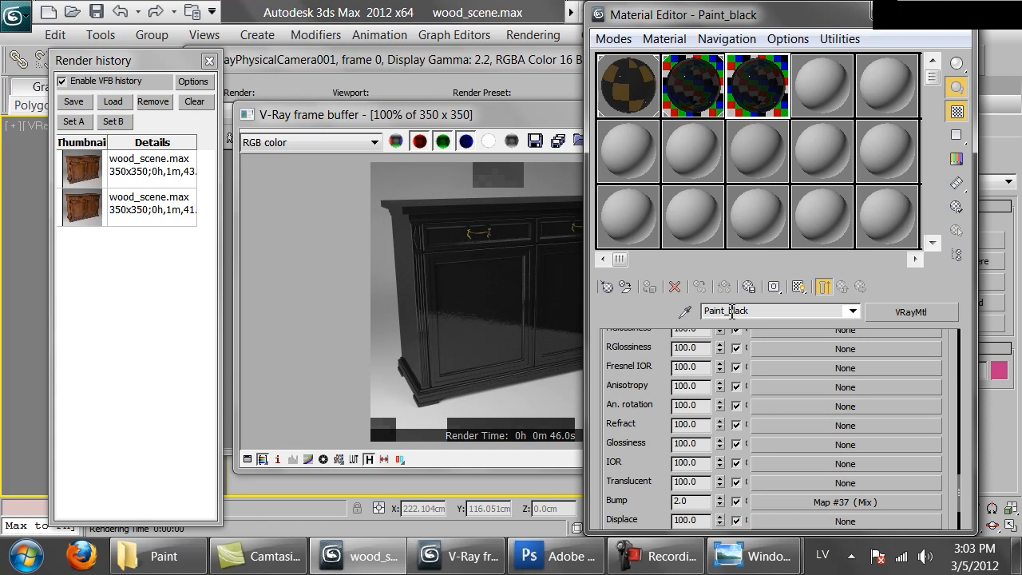
Rename the copied material Paint_blue and set its diffuse color to a muted blue with red 16, green 41 and blue 55
left_click_drag(729, 311, 879, 323)
type("blue")
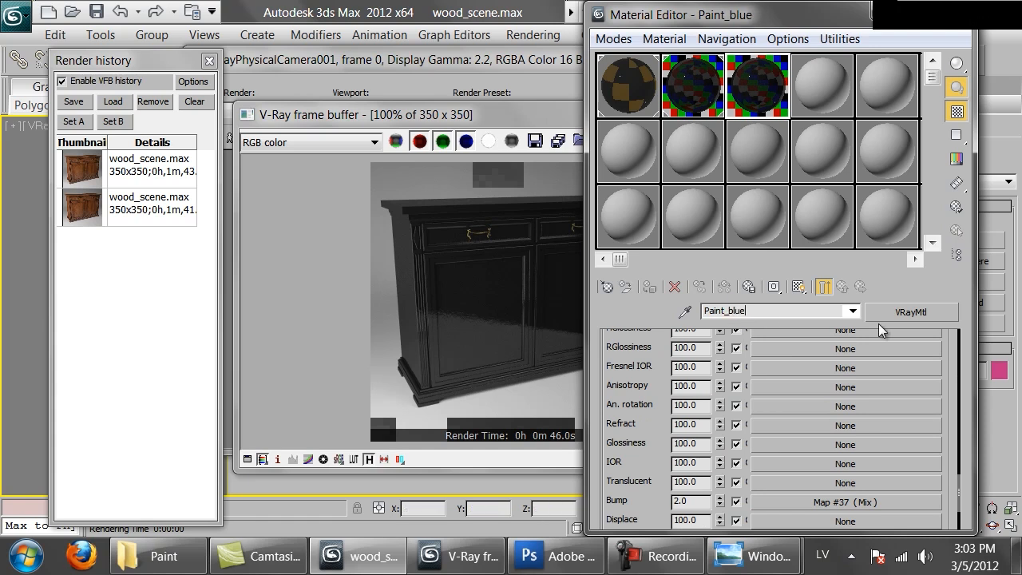
left_click_drag(657, 370, 686, 416)
scroll(687, 416, "up", 10)
left_click(730, 438)
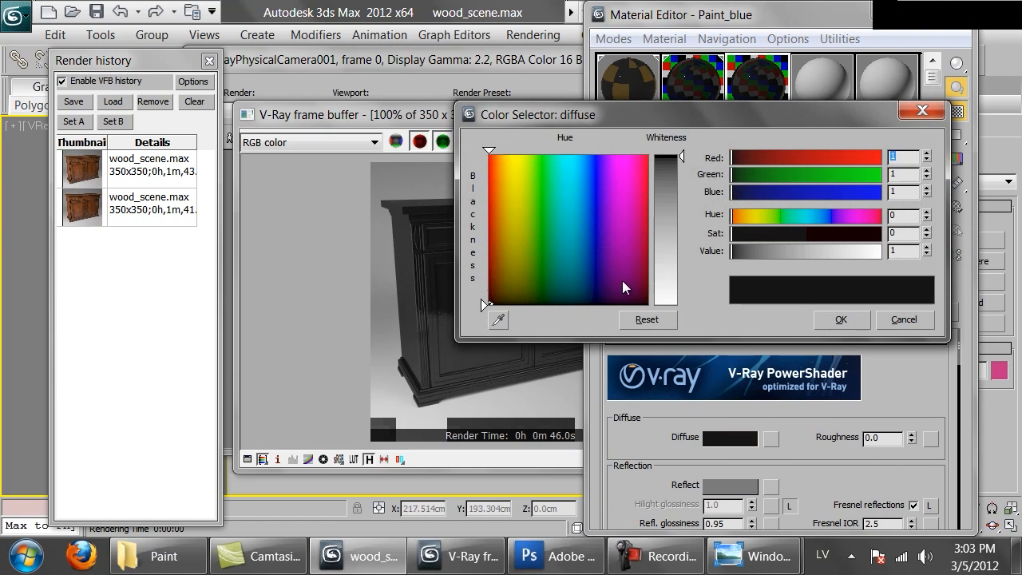
left_click(585, 273)
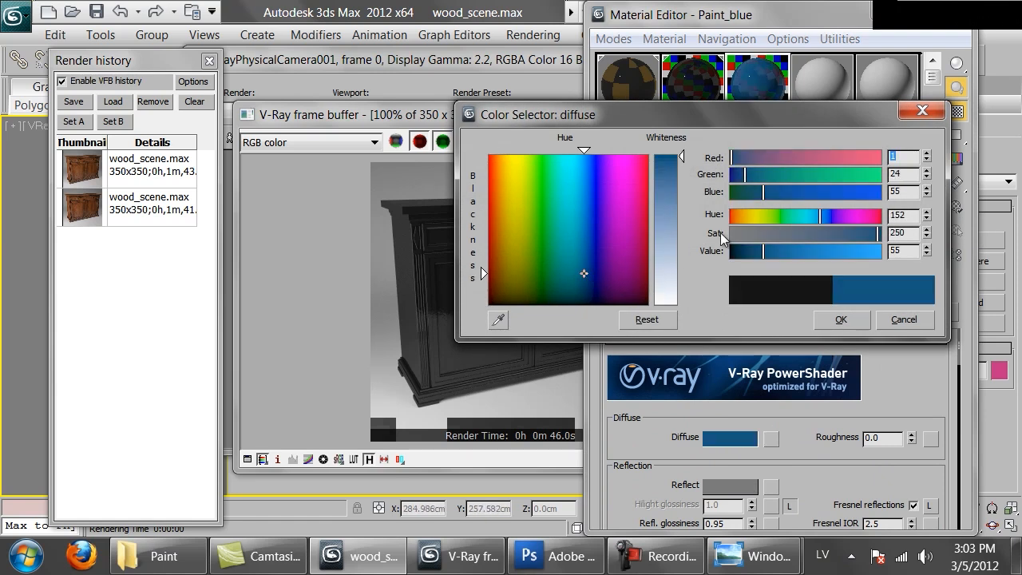
left_click_drag(876, 233, 816, 222)
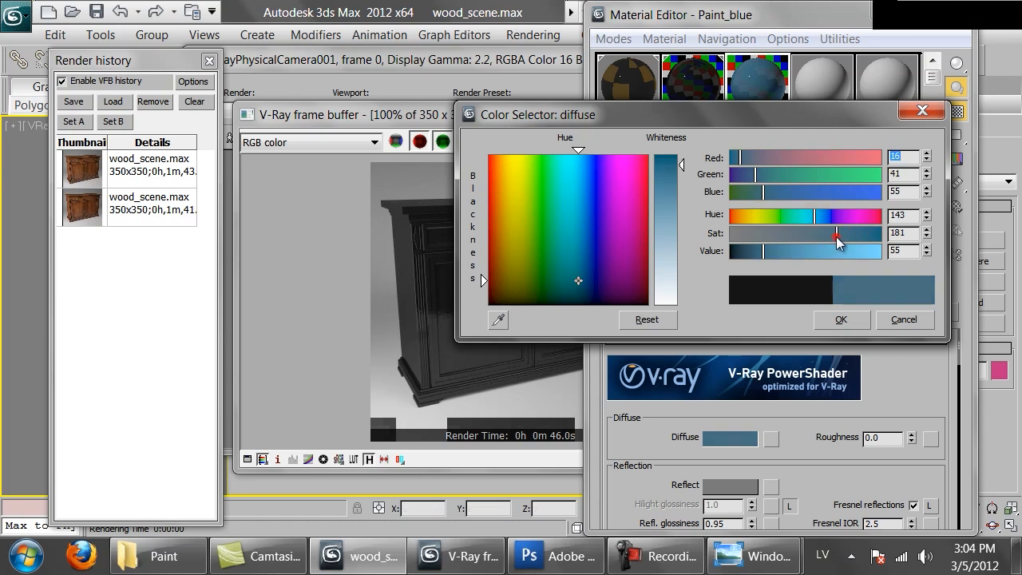
left_click(840, 319)
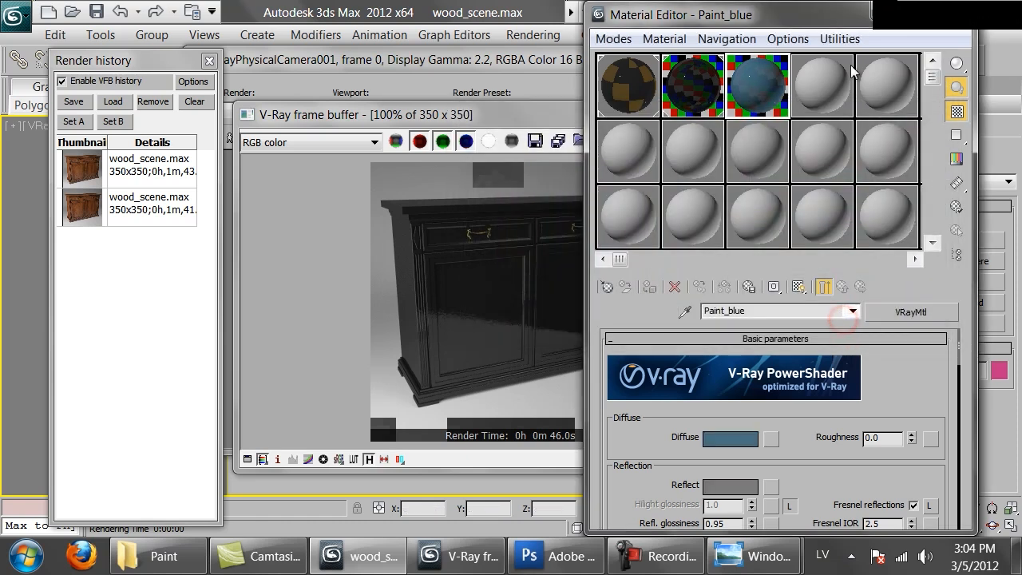
Set the reflection color value of Paint_blue to 60
left_click(728, 485)
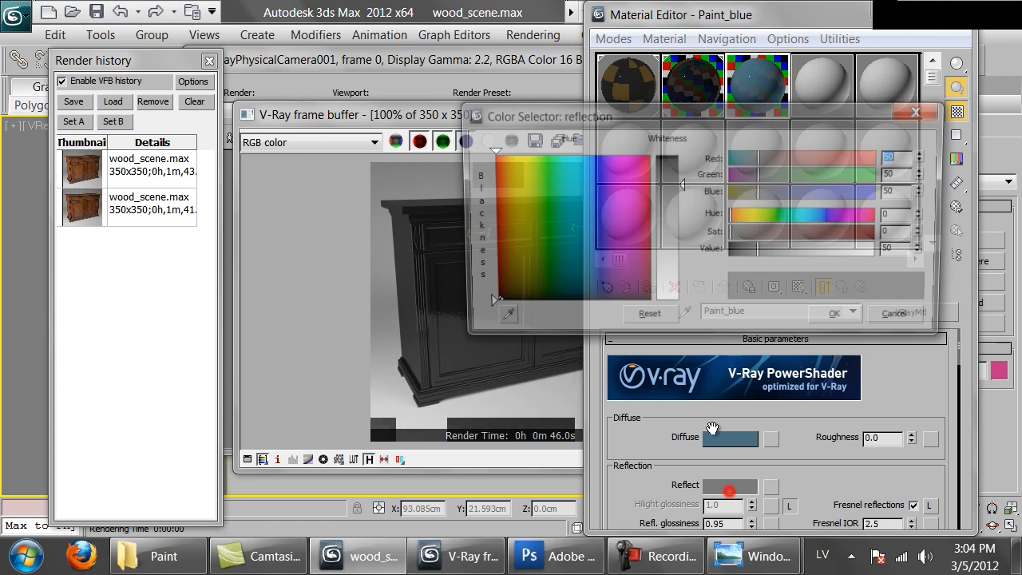
double_click(901, 251)
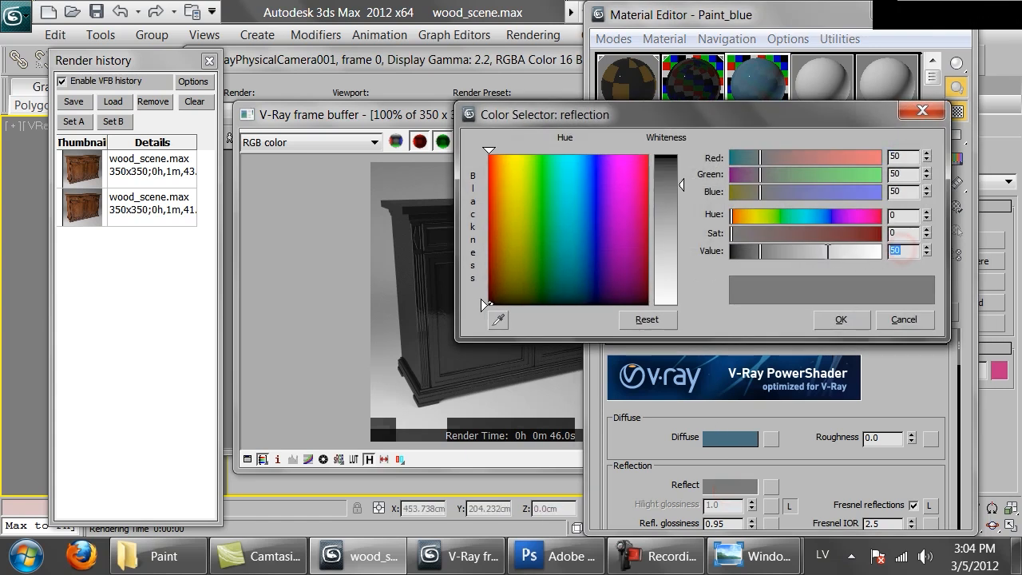
type("60")
key("Return")
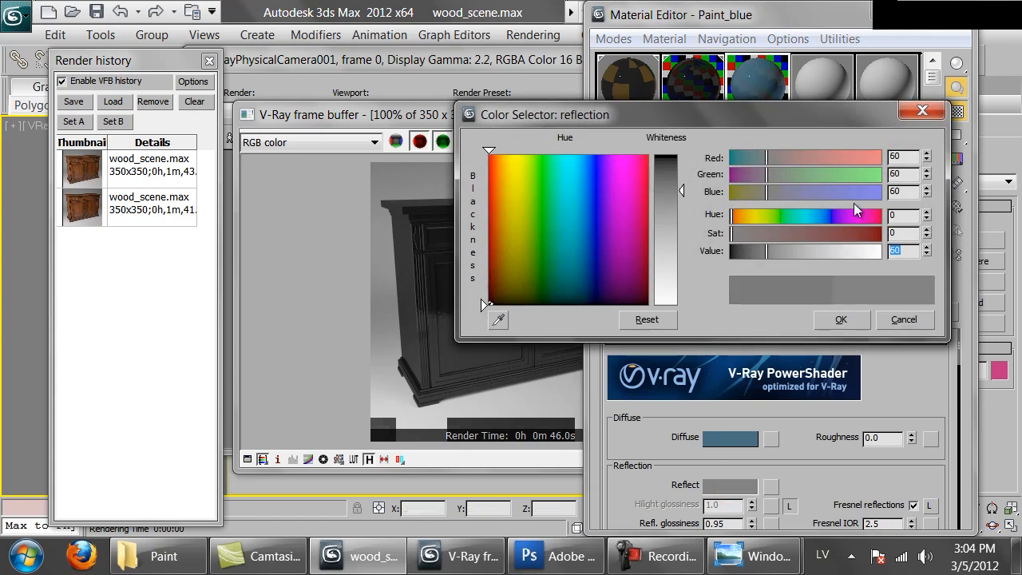
left_click(834, 319)
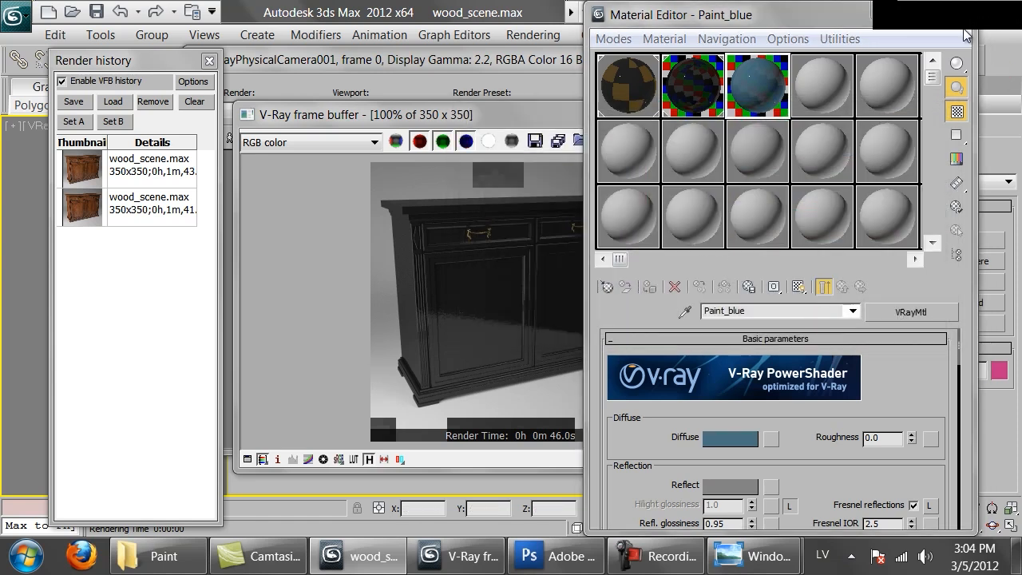
Inspect the Paint_black sample in an enlarged preview and look through its material settings
double_click(715, 92)
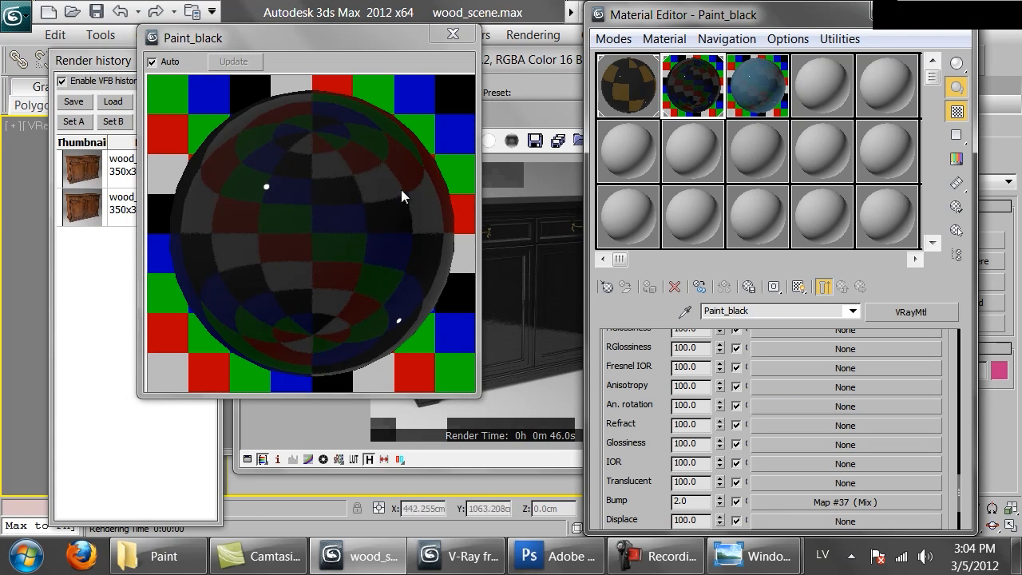
left_click(451, 36)
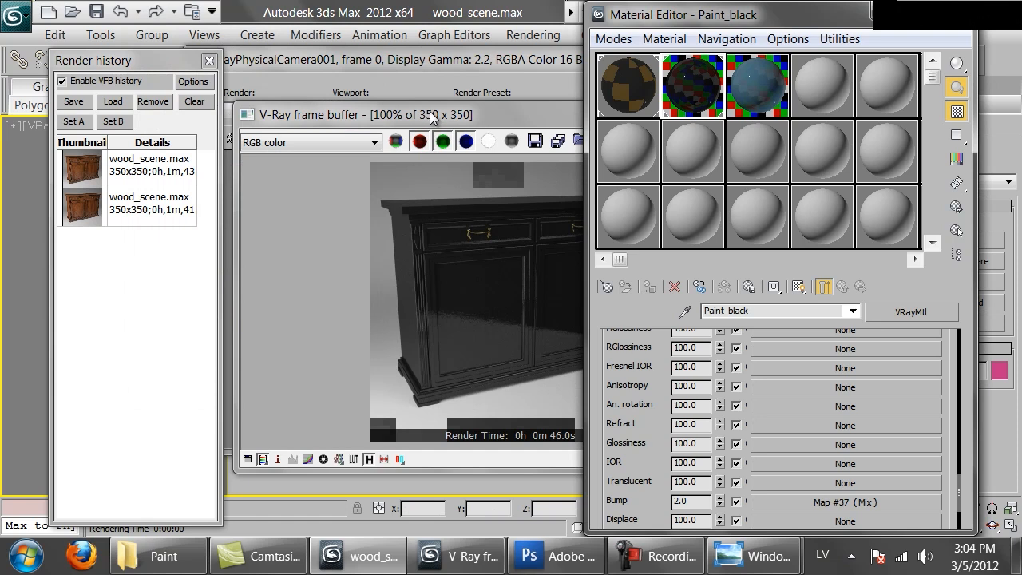
left_click_drag(621, 374, 643, 497)
scroll(660, 450, "up", 10)
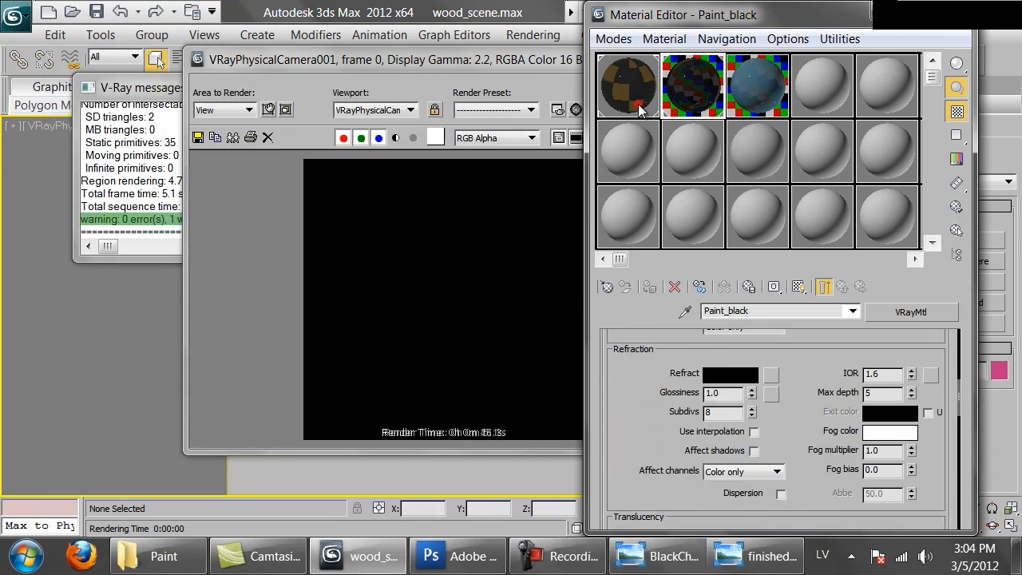
Replace sub-materials 1 and 3 of the cabinet's Multi/Sub-Object material with Paint_blue
left_click(639, 105)
mouse_move(762, 80)
left_mouse_down()
mouse_move(749, 395)
mouse_move(806, 481)
left_mouse_up()
left_click(732, 330)
left_click(755, 335)
Render the cabinet with the blue paint and inspect the door's surface up close in the V-Ray frame buffer
left_click(404, 325)
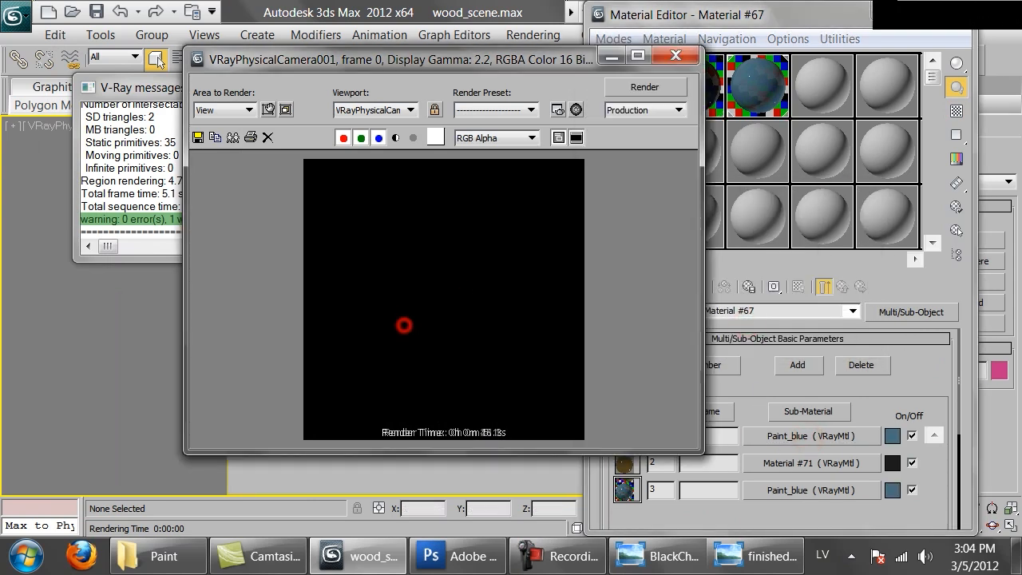
left_click(955, 14)
left_click(965, 63)
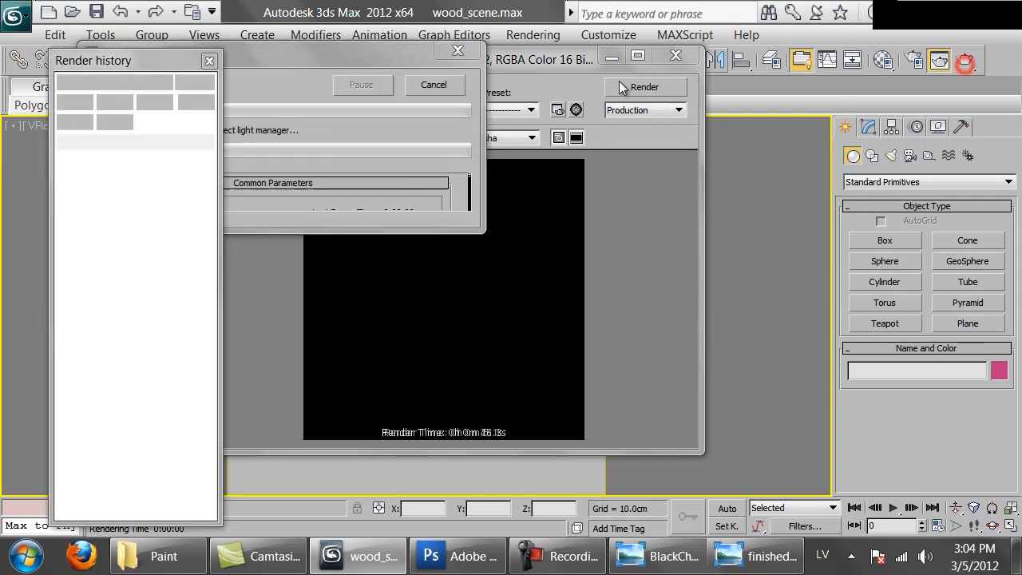
left_click(666, 61)
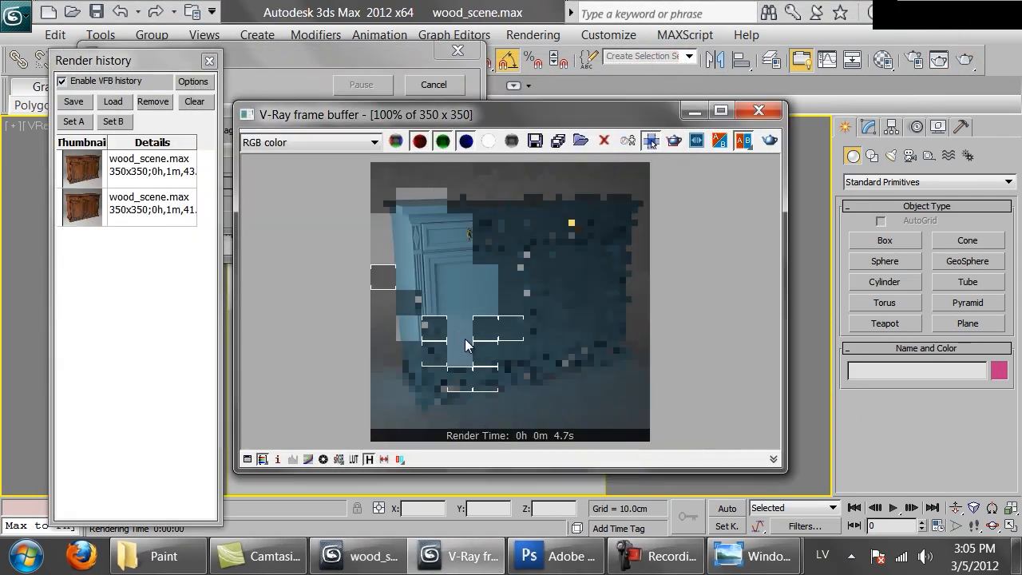
scroll(480, 356, "up", 1)
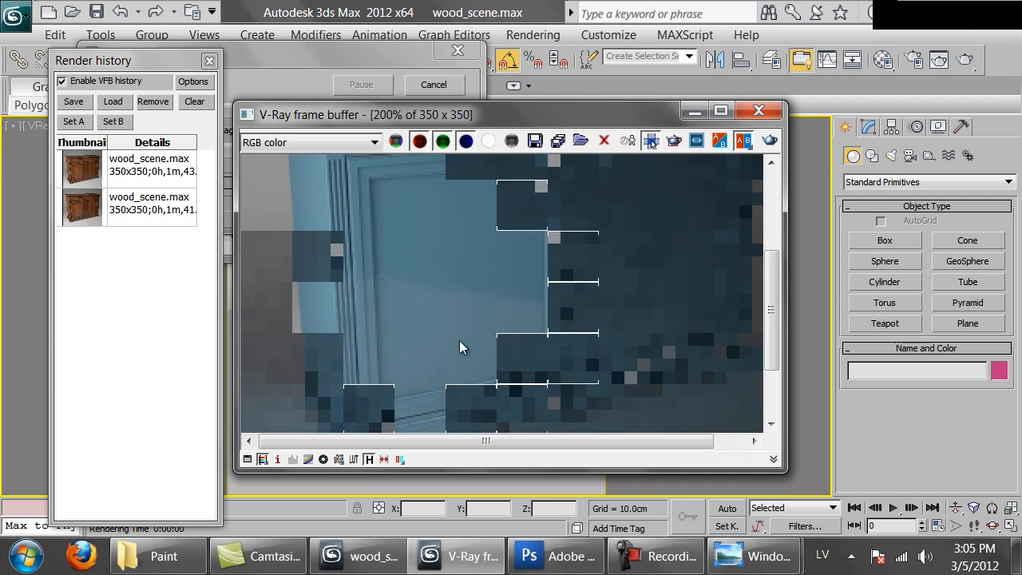
double_click(472, 294)
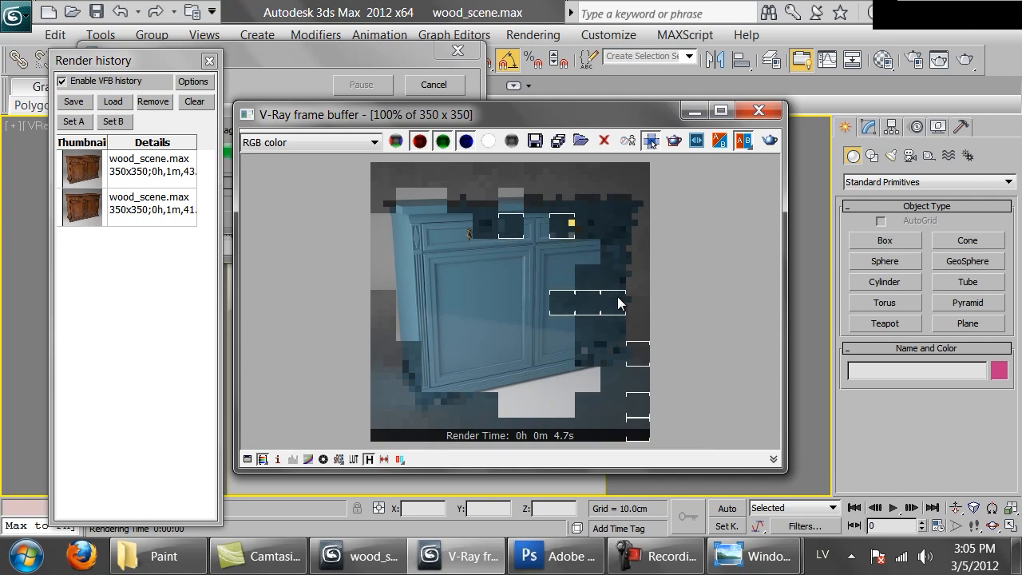
Switch to the Paint reference folder and examine the black Andover vanity photo and the worn chest in 25056e.jpg
left_click(722, 554)
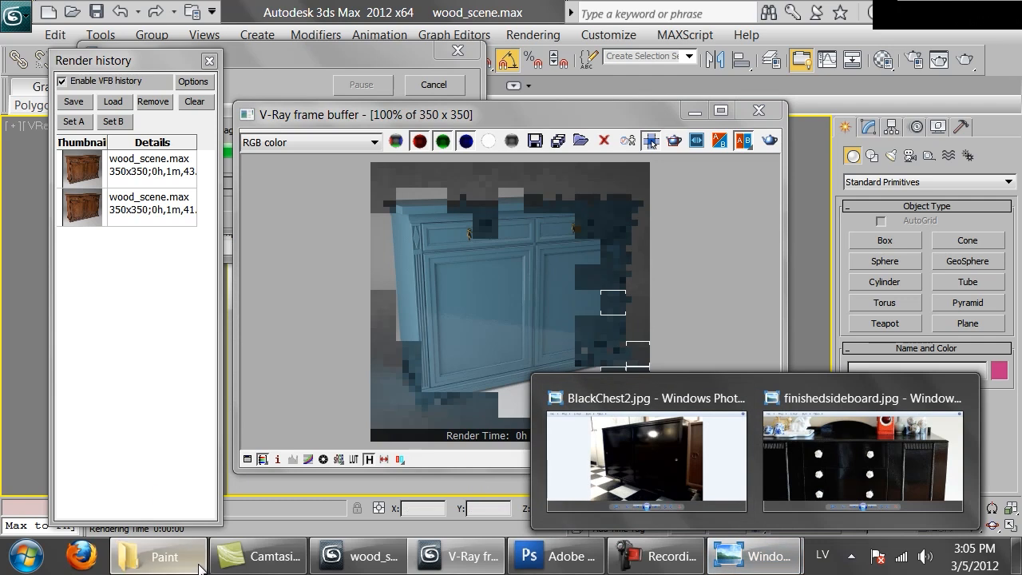
left_click(196, 554)
left_click_drag(345, 435, 400, 461)
left_click(734, 146)
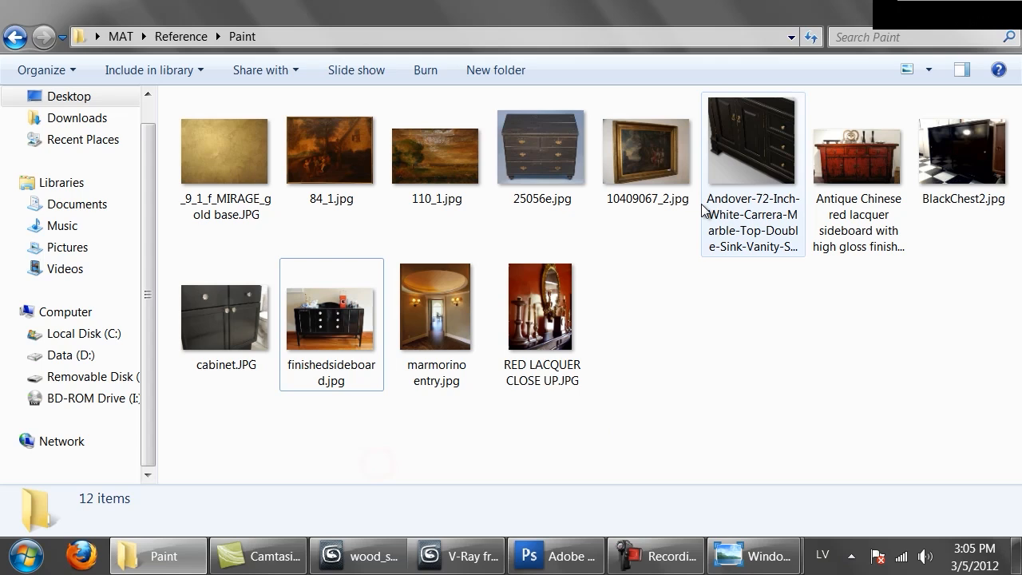
double_click(735, 148)
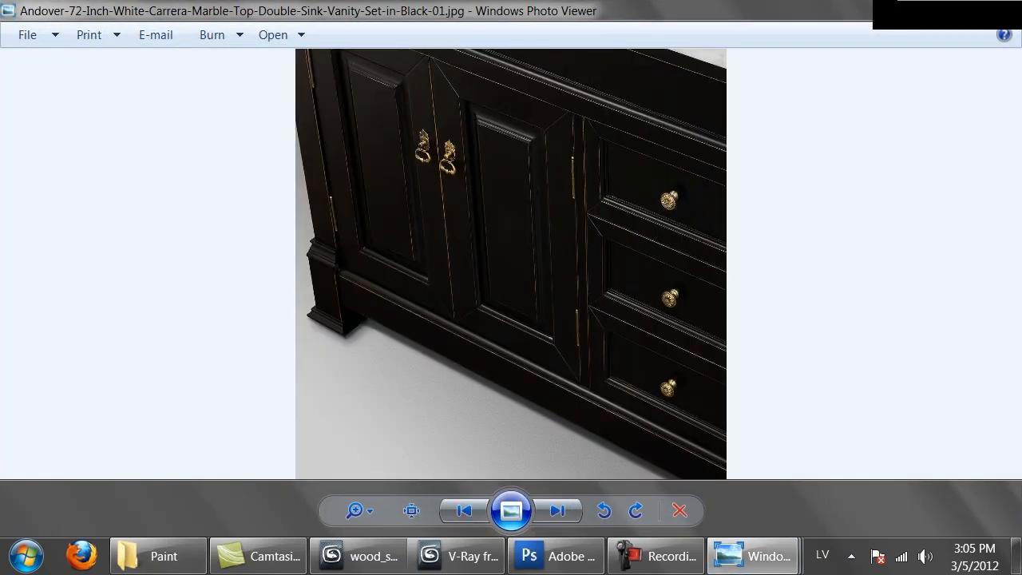
left_click(1003, 8)
left_click(670, 349)
double_click(584, 161)
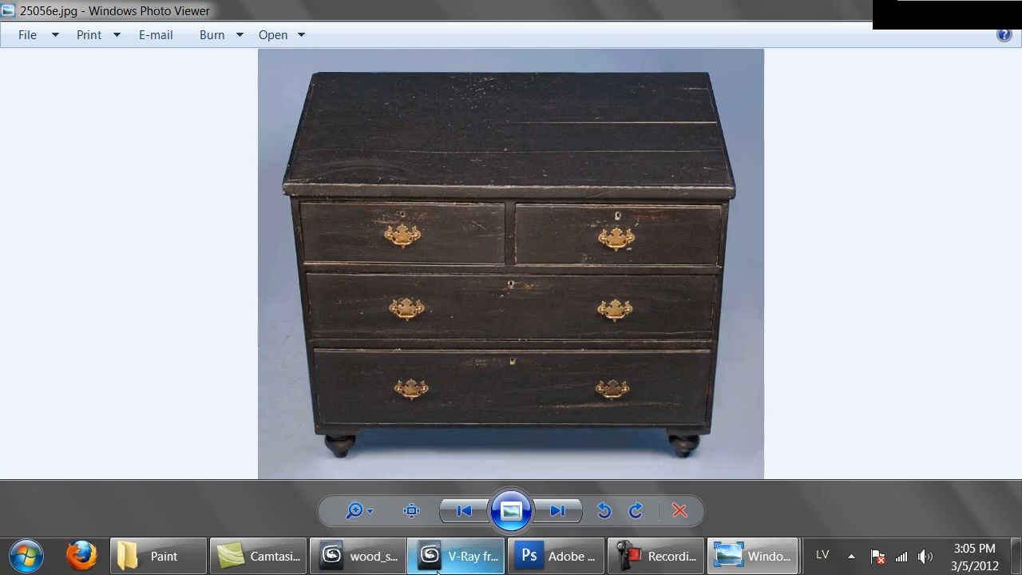
Switch back to 3ds Max and set the reflection glossiness of the duplicated Paint_blue material to 0.6
left_click(459, 556)
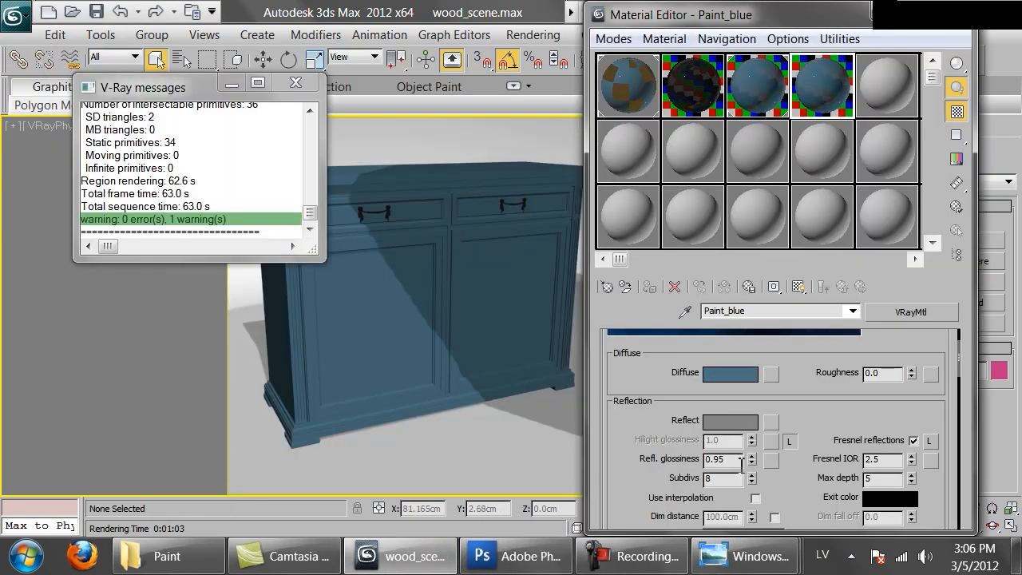
left_click_drag(730, 461, 718, 459)
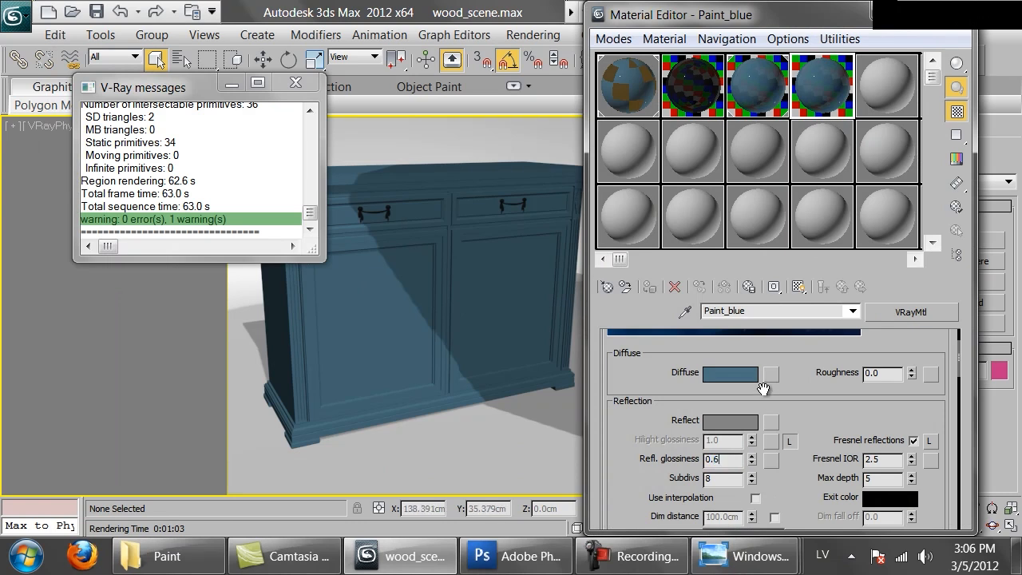
type("6")
key("Return")
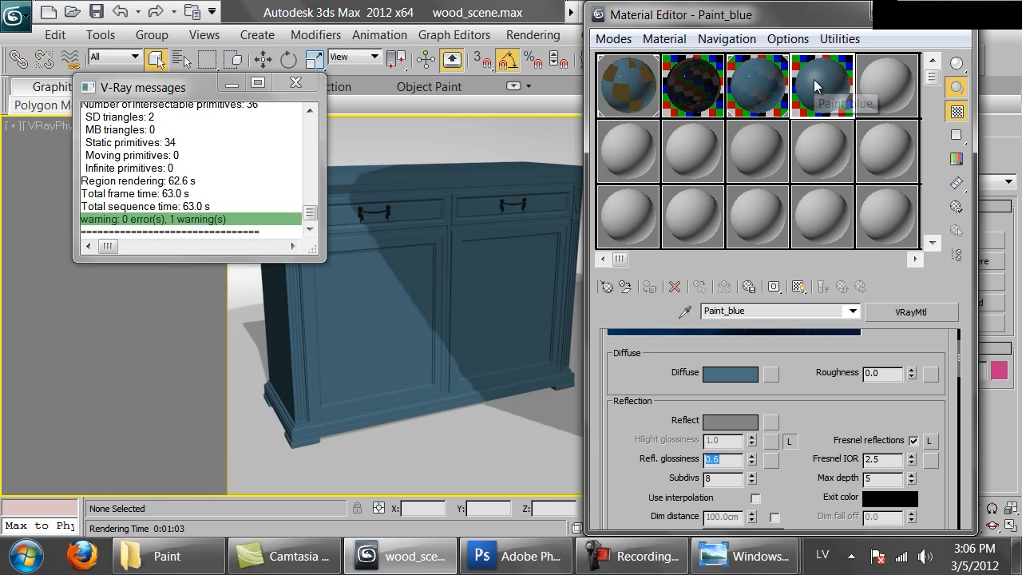
Assign the duplicated Paint_blue with 0.6 glossiness to sub-materials 1 and 3 of the cabinet's Multi/Sub-Object material
left_click(639, 82)
left_click_drag(829, 443, 787, 489)
left_click(736, 328)
left_click(734, 326)
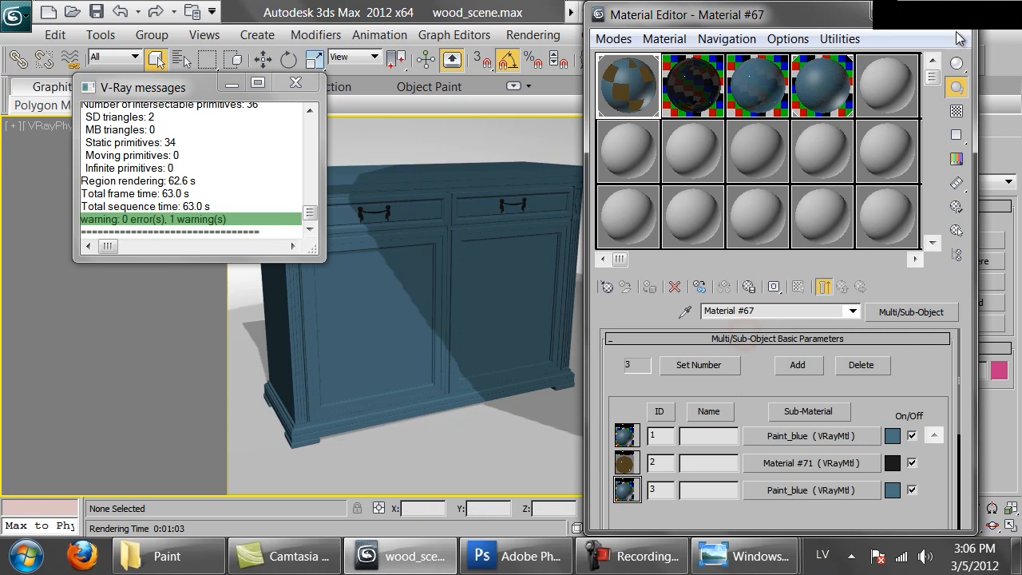
Render the cabinet with the less glossy blue paint and watch the result in the V-Ray frame buffer
left_click(957, 13)
left_click(964, 59)
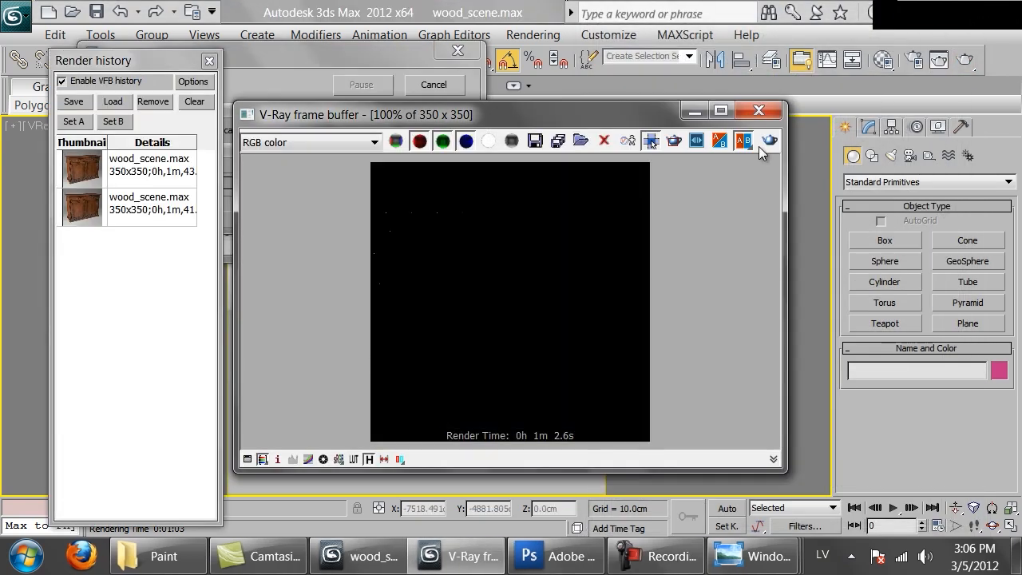
scroll(455, 313, "down", 1)
scroll(475, 325, "up", 1)
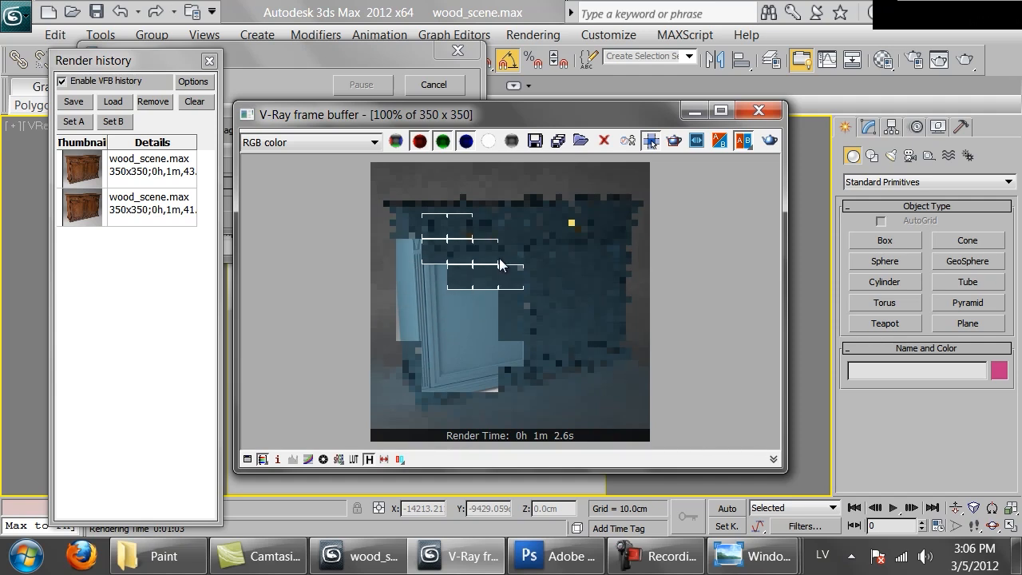
Open the antique Chinese red lacquer sideboard photo from the Paint reference folder and compare its worn finish with the render
left_click(158, 555)
left_click(815, 349)
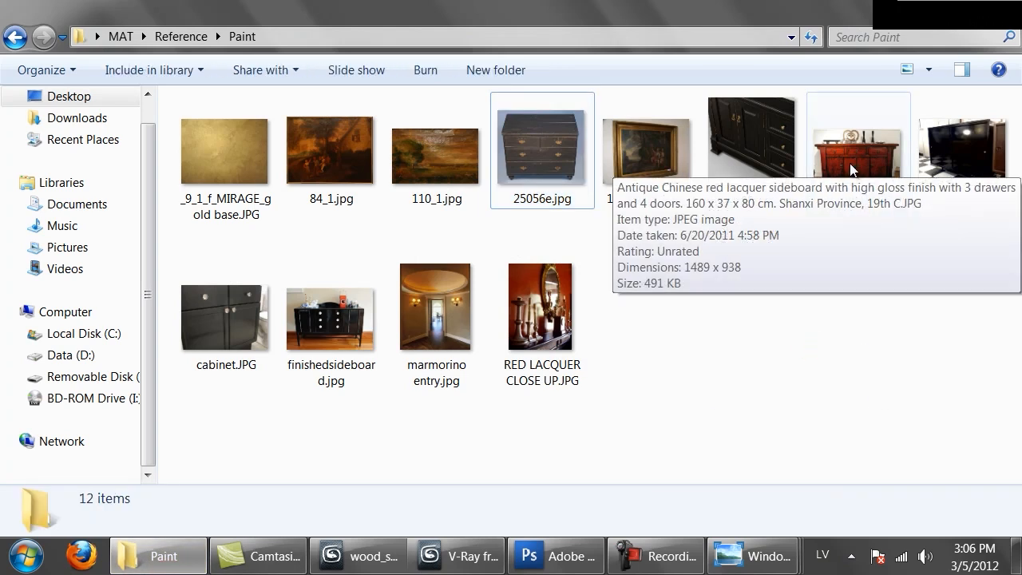
double_click(851, 167)
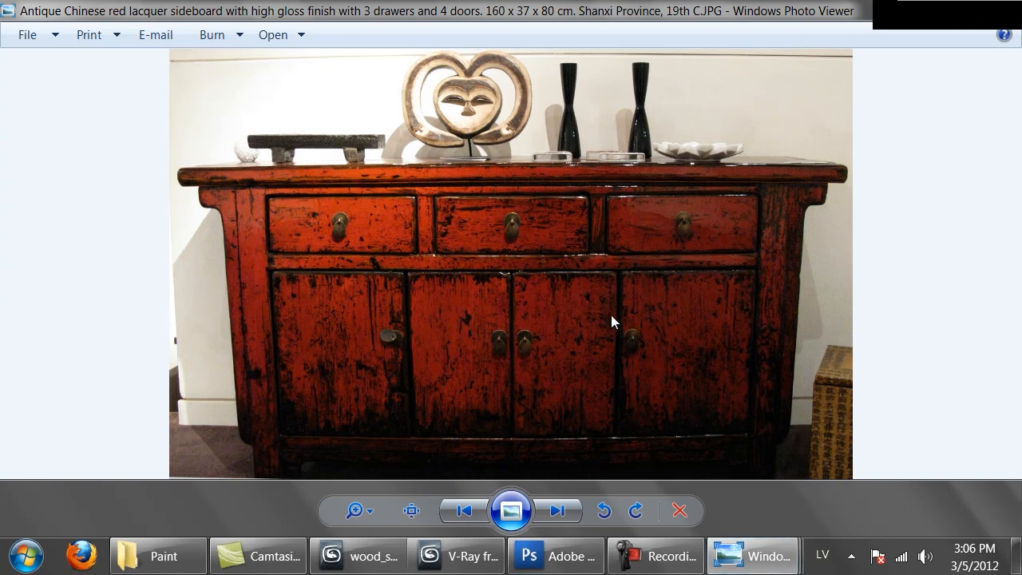
left_click(464, 555)
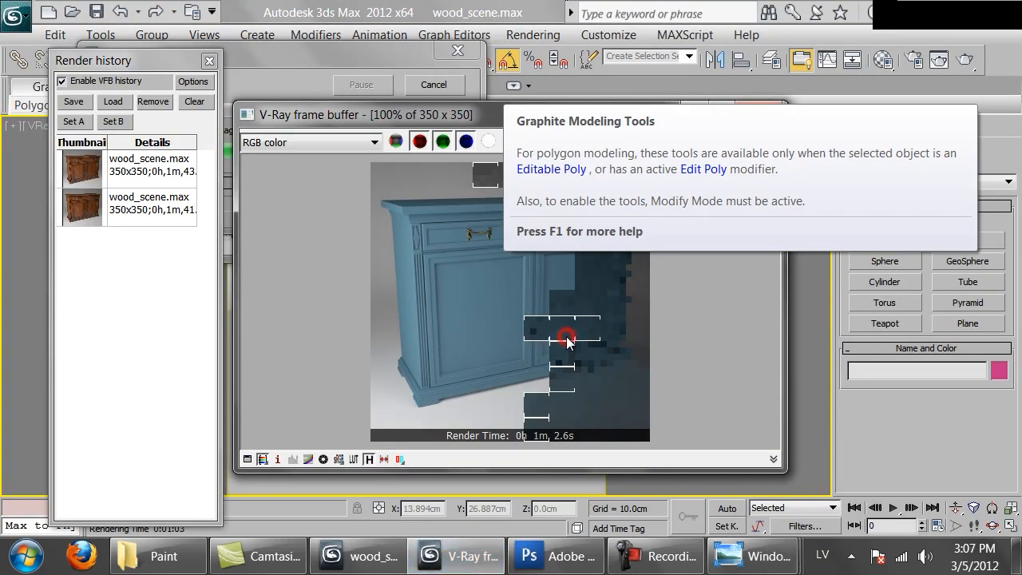
mouse_move(750, 554)
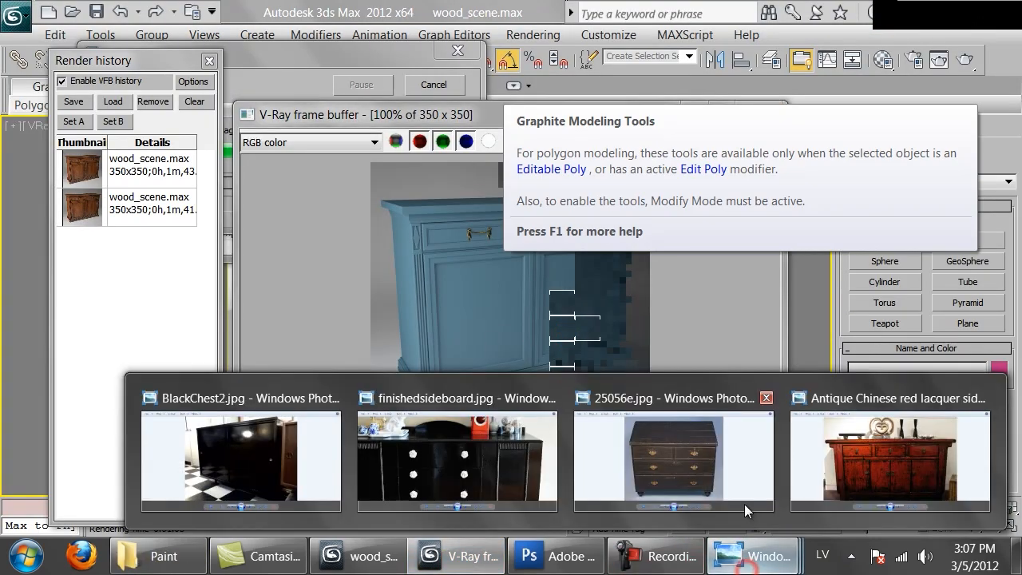
left_click(934, 468)
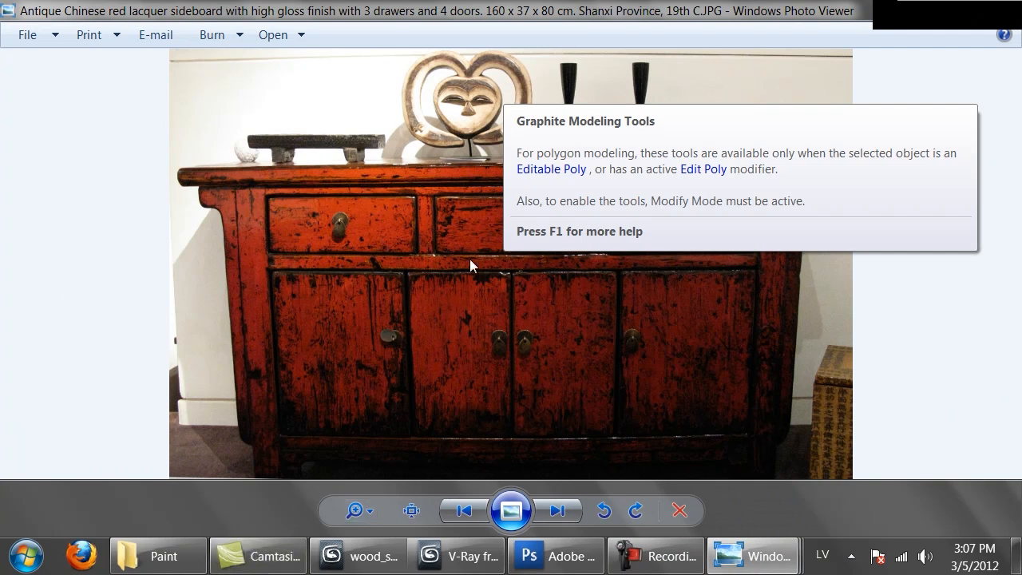
Return to 3ds Max, move the V-Ray frame buffer clear of the render progress window and cancel the render
left_click(452, 556)
left_click(489, 334, "ctrl")
right_click(506, 327, "ctrl")
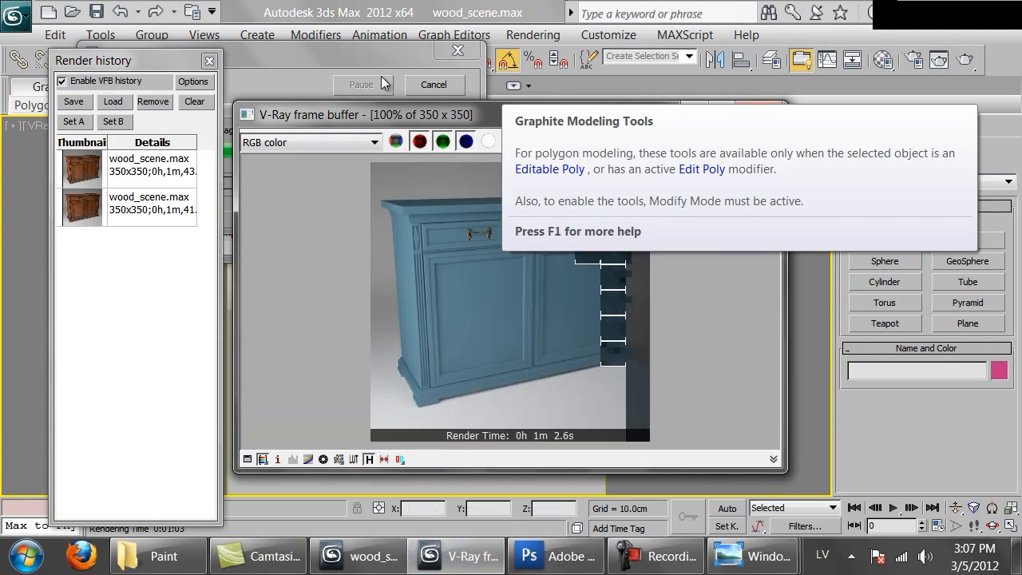
left_click_drag(458, 114, 325, 228)
left_click_drag(319, 274, 362, 158)
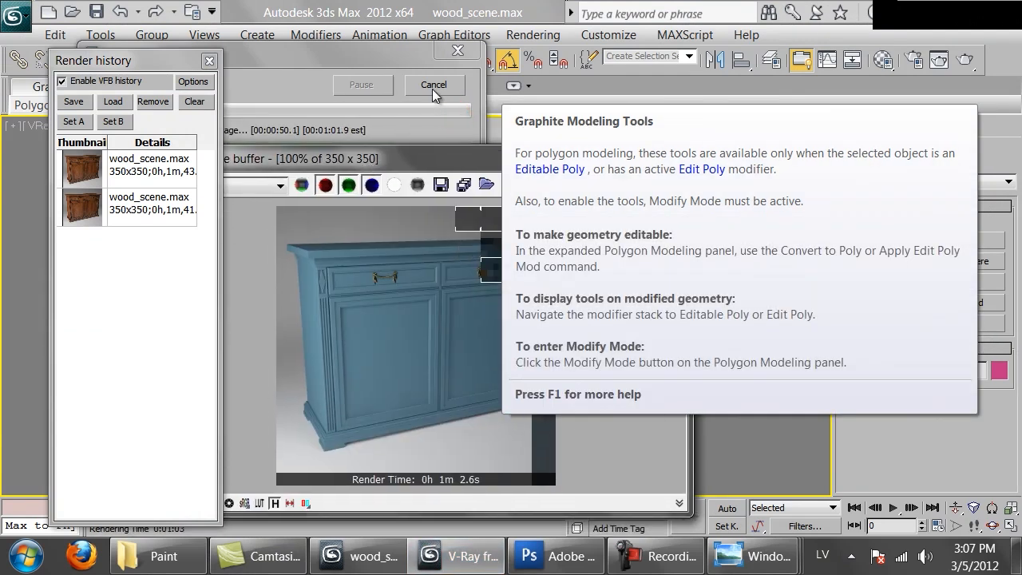
left_click(433, 84)
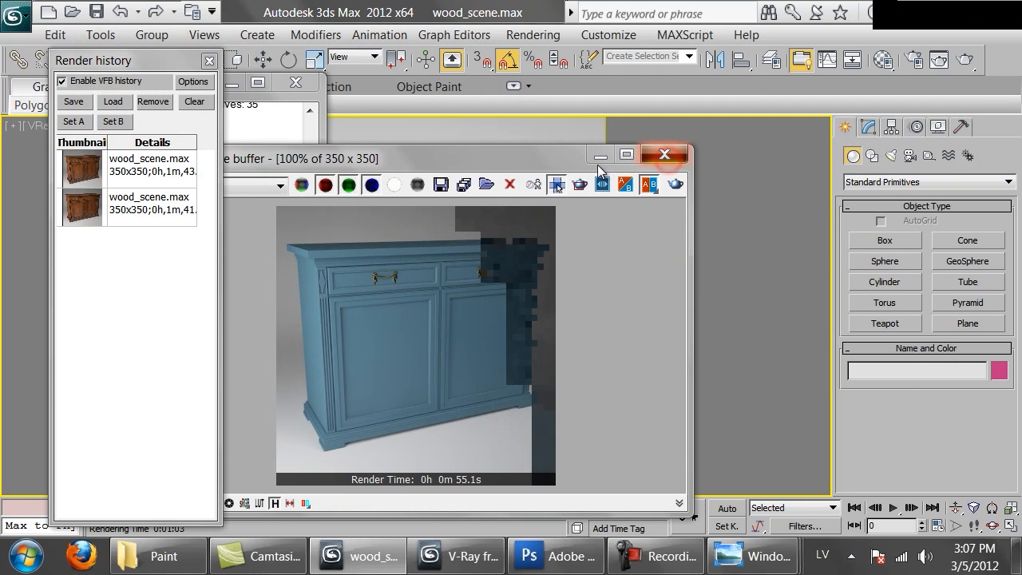
Close the frame buffer, duplicate the less glossy blue paint material into the next empty slot and name it Paint_blue_antique
left_click(665, 154)
key("m")
left_click(886, 85)
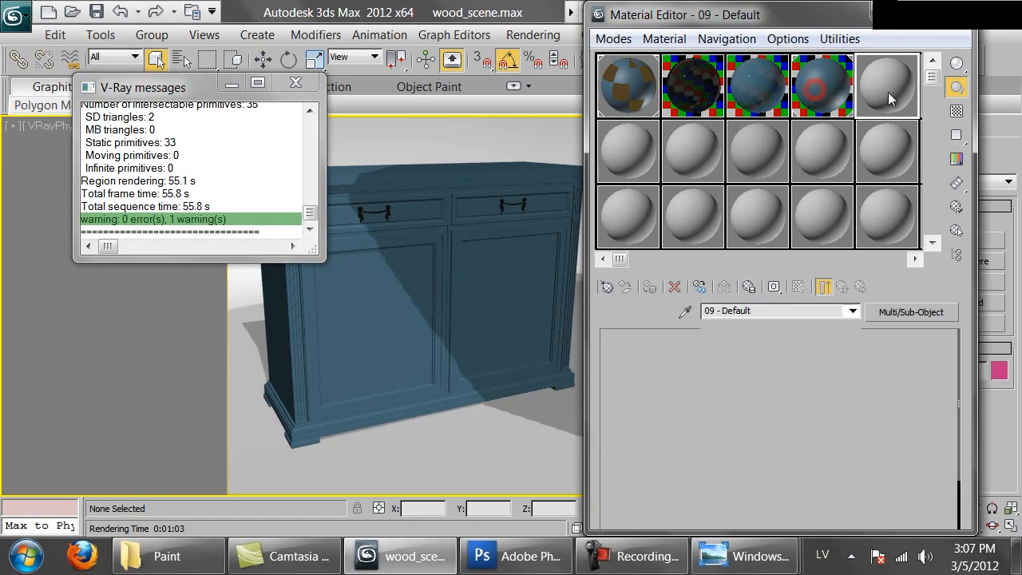
left_click_drag(823, 85, 887, 85)
left_click(764, 311)
type("_antique")
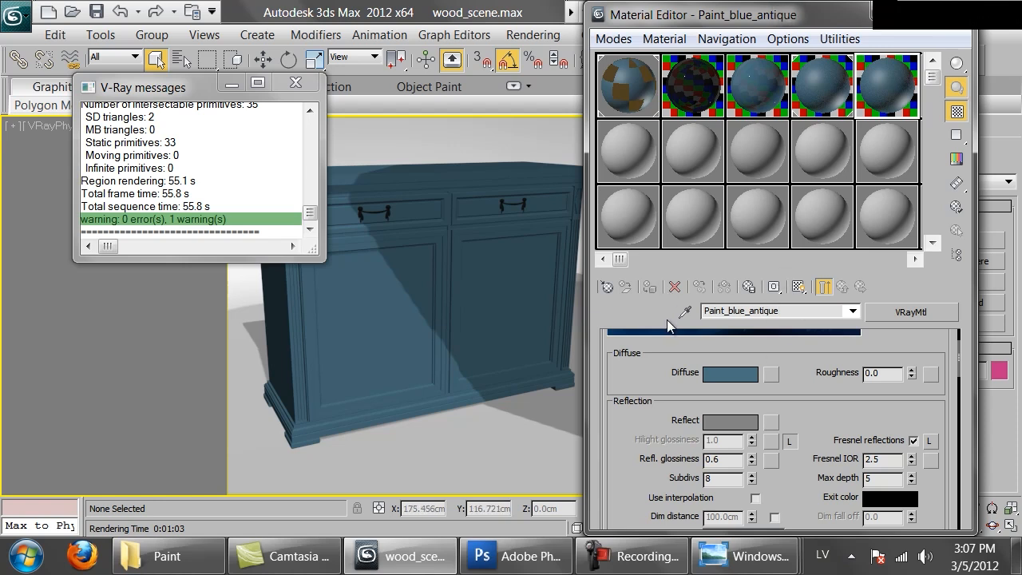
Add a VRayDirt map to the diffuse of Paint_blue_antique and copy the material's blue diffuse colour into the unoccluded color
right_click(736, 374)
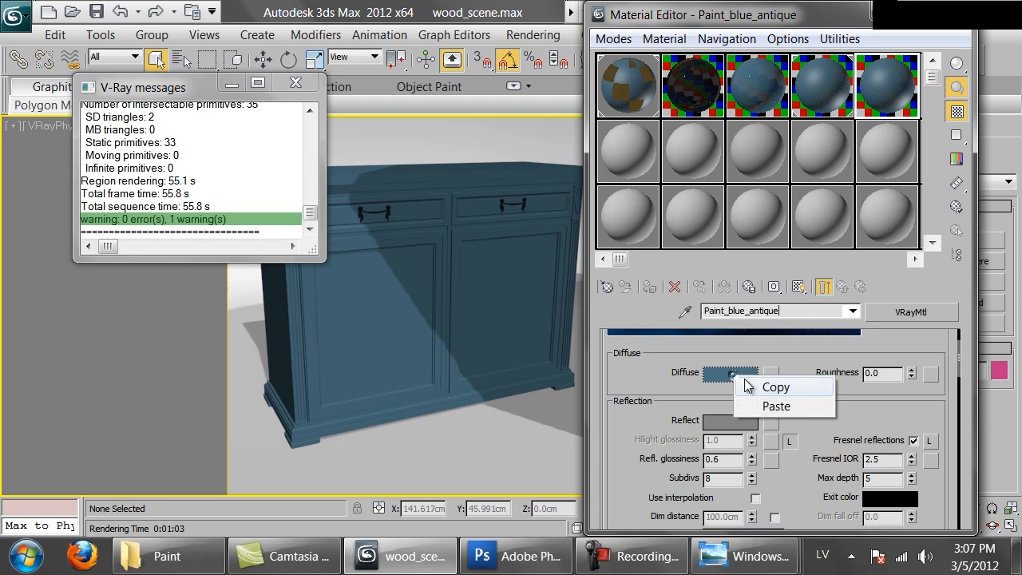
left_click(773, 387)
left_click(769, 373)
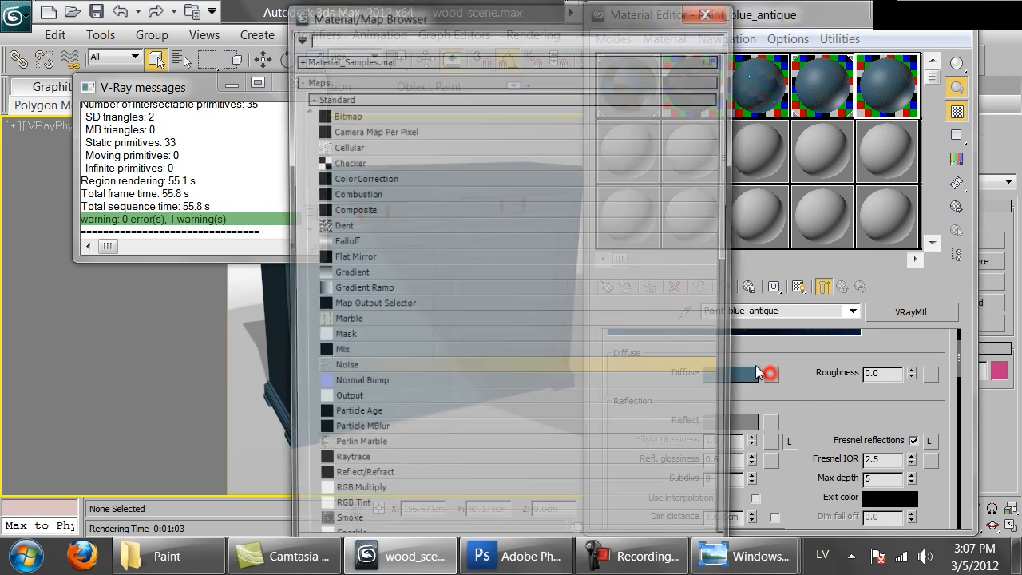
scroll(372, 337, "down", 10)
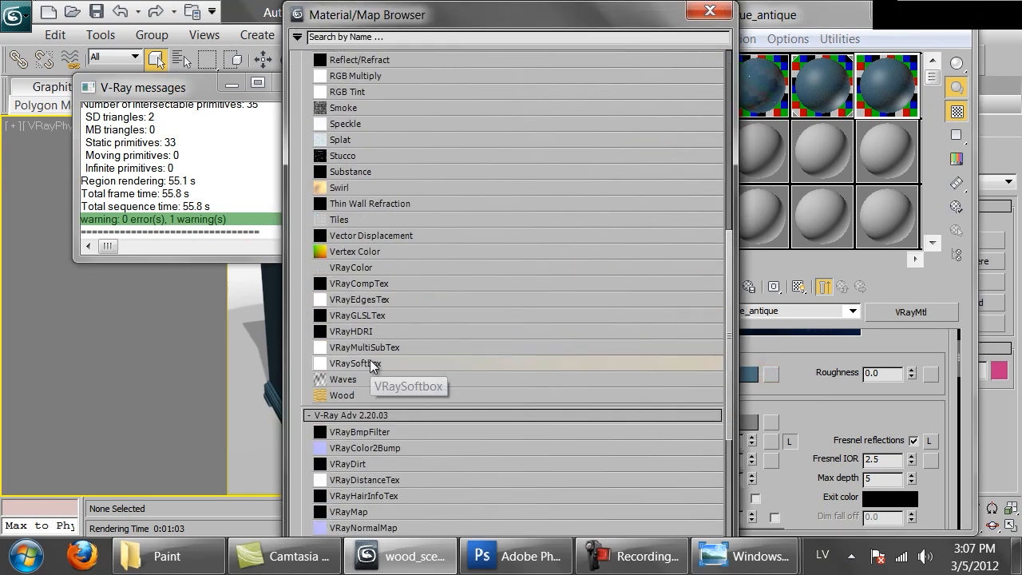
double_click(346, 427)
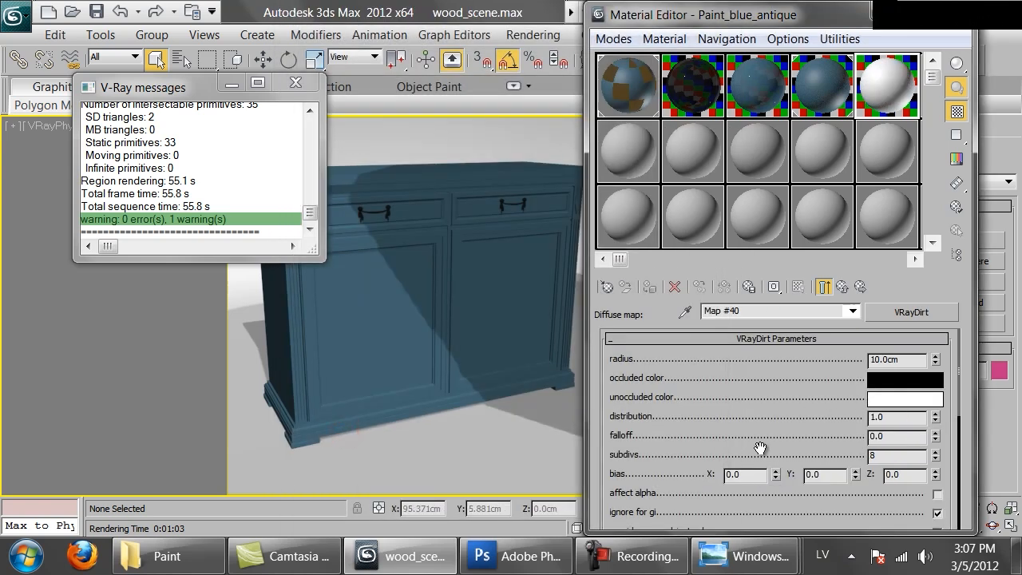
right_click(910, 407)
left_click(946, 430)
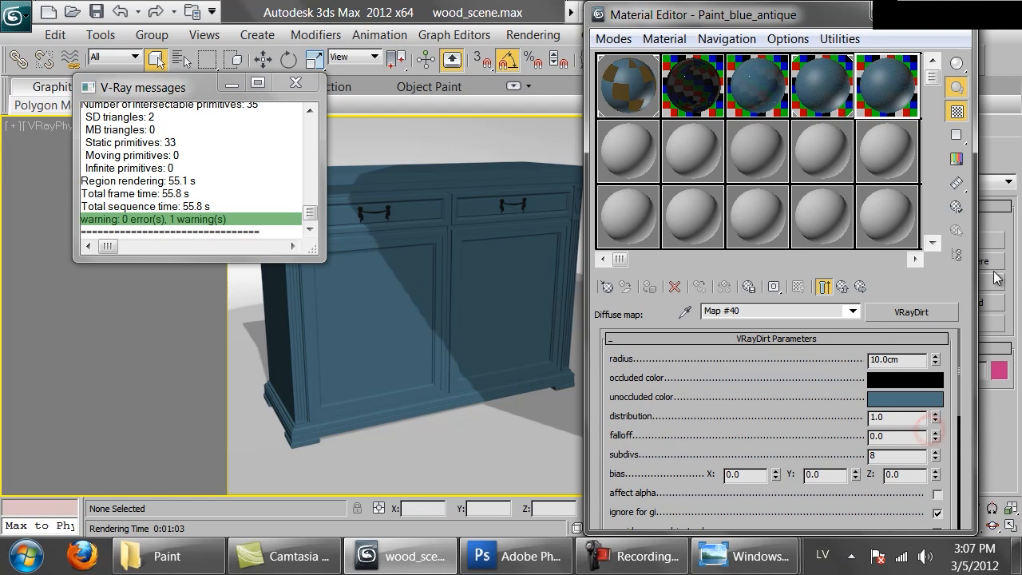
scroll(833, 351, "down", 5)
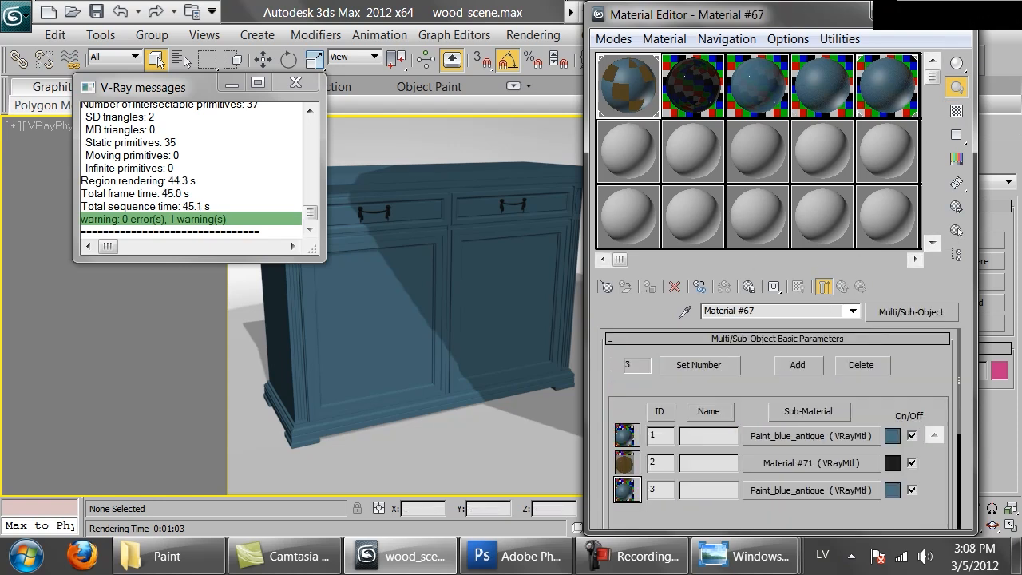
Render the cabinet with Paint_blue_antique on sub-materials 1 and 3 and inspect the dirt effect up close in the V-Ray frame buffer
key("m")
key("shift+q")
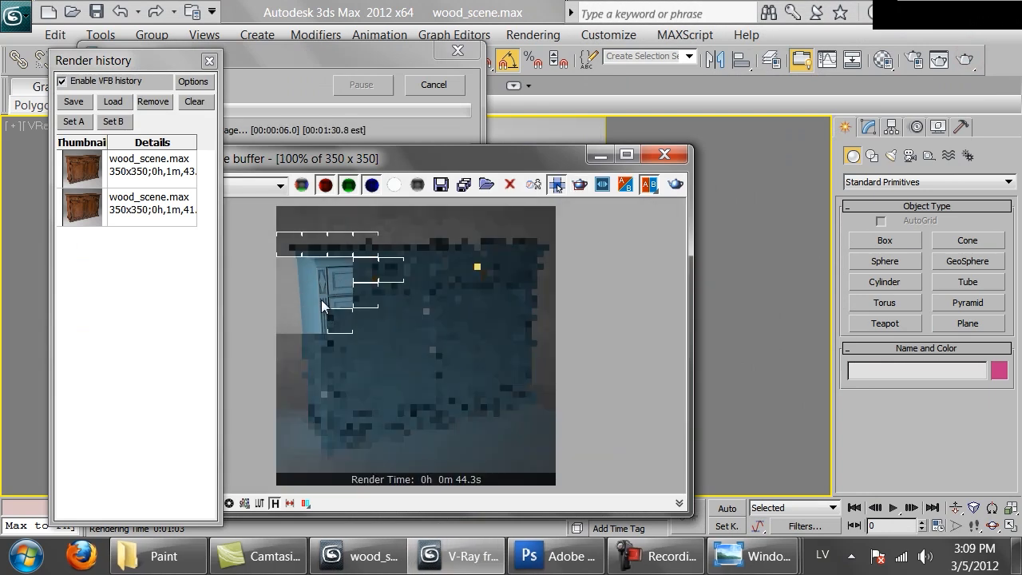
scroll(321, 299, "up", 1)
middle_click_drag(266, 257, 287, 271)
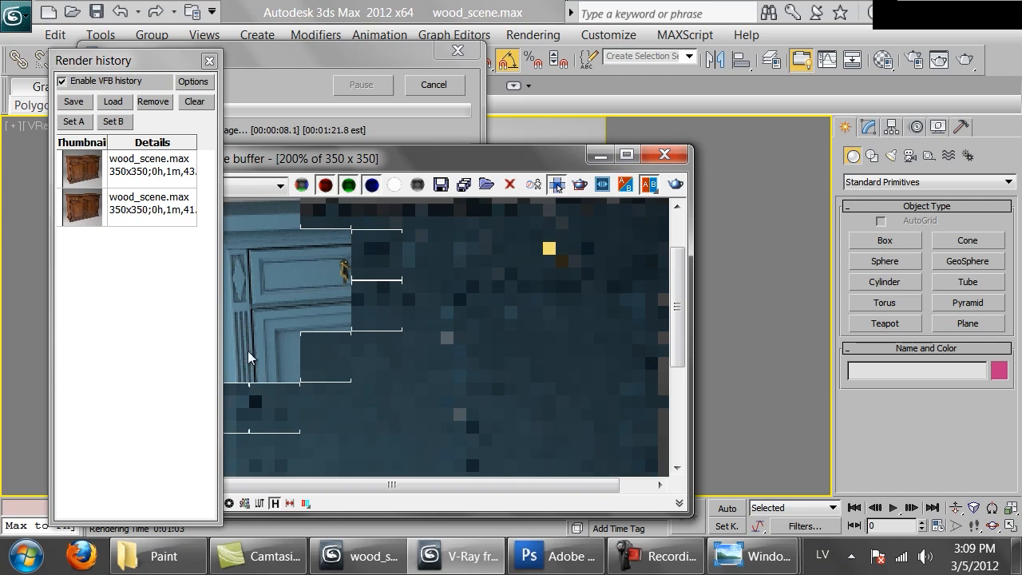
scroll(323, 331, "down", 1)
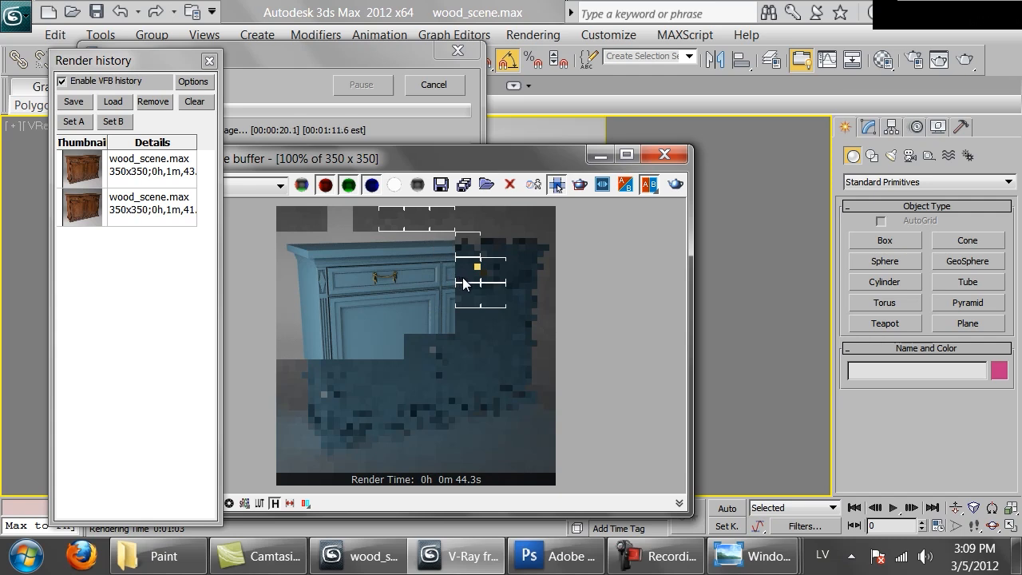
scroll(480, 293, "down", 1)
scroll(433, 324, "up", 1)
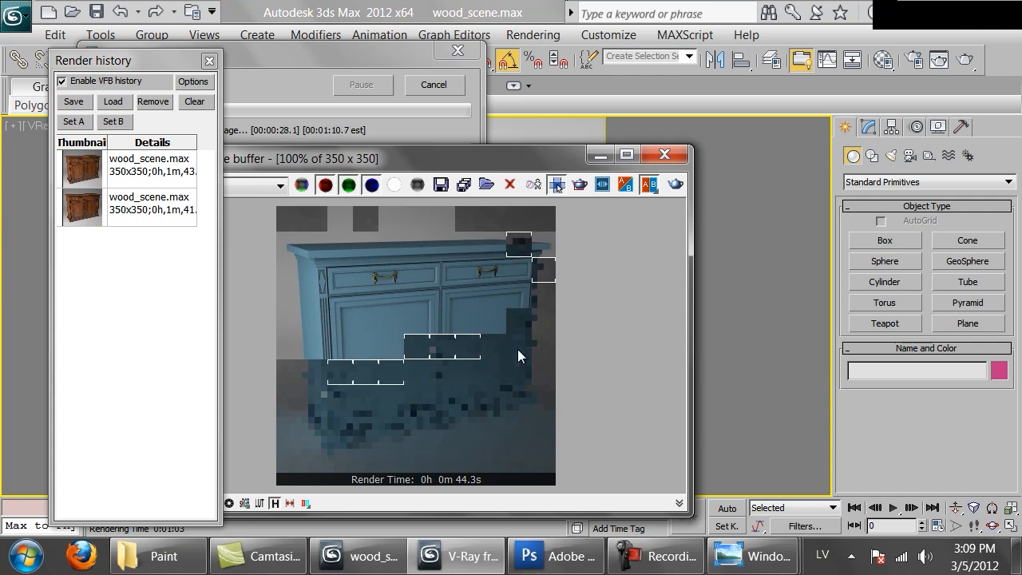
Compare the render with the antique Chinese red lacquer sideboard photo, return to 3ds Max, cancel the render and close the frame buffer
mouse_move(750, 556)
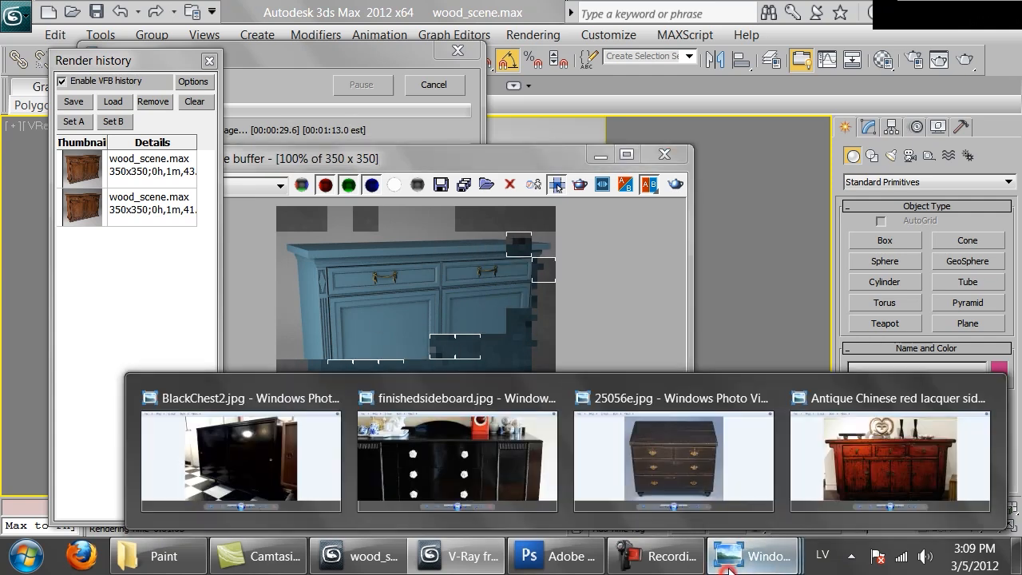
left_click(892, 465)
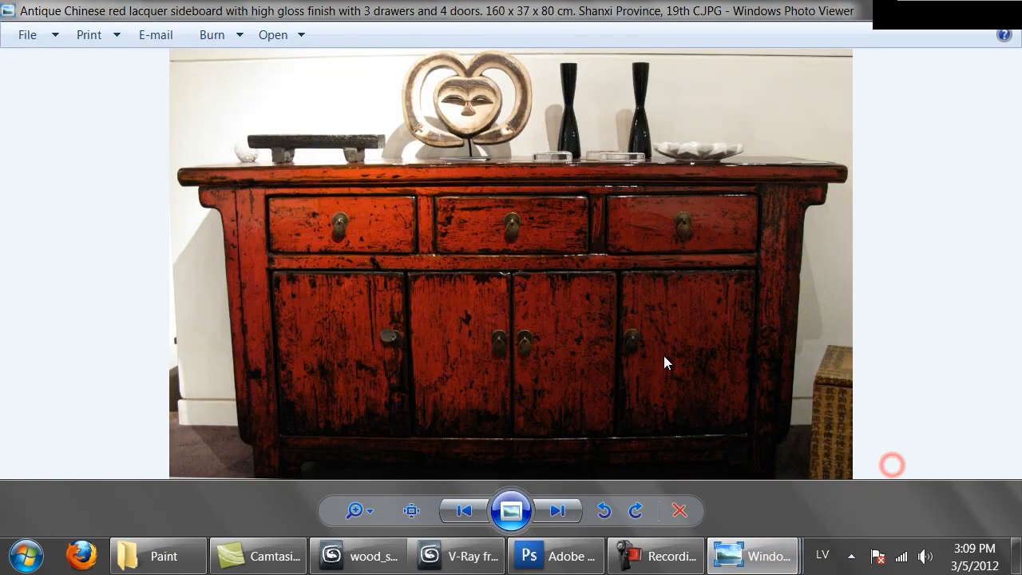
left_click(474, 565)
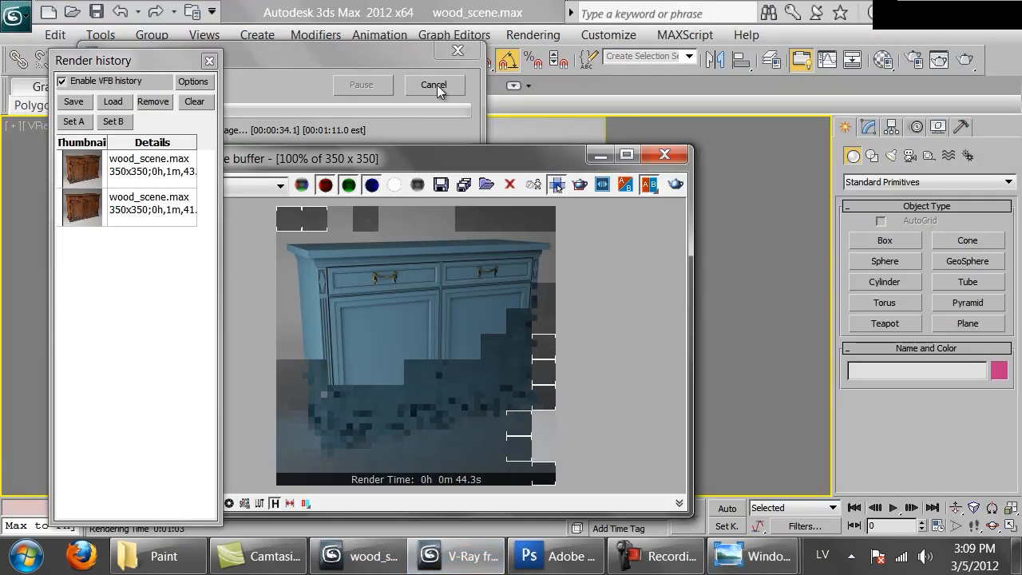
left_click(437, 85)
left_click(661, 154)
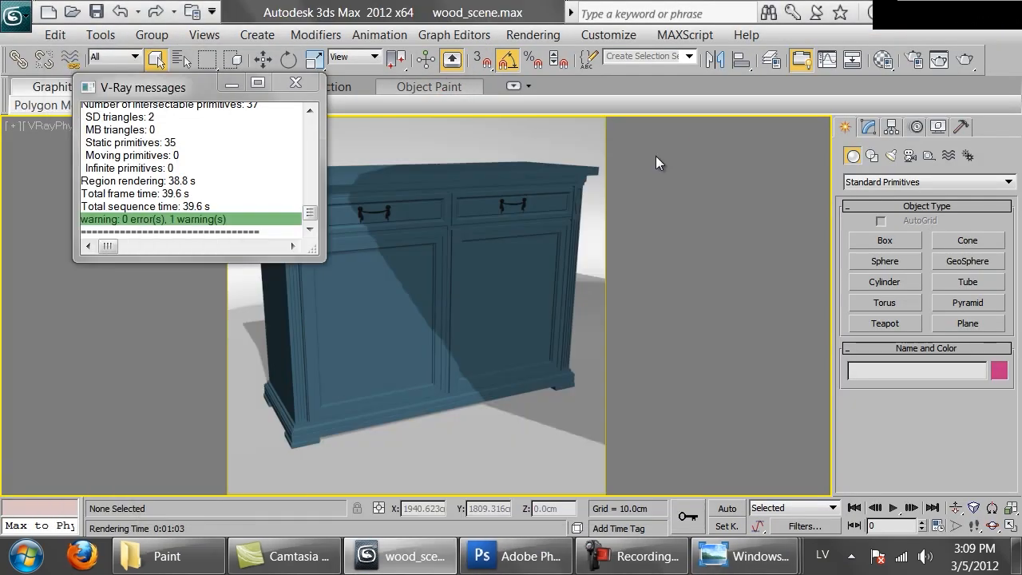
Add a Bitmap map to the radius slot of the VRayDirt map in the Paint_blue_antique diffuse
key("m")
left_click(896, 86)
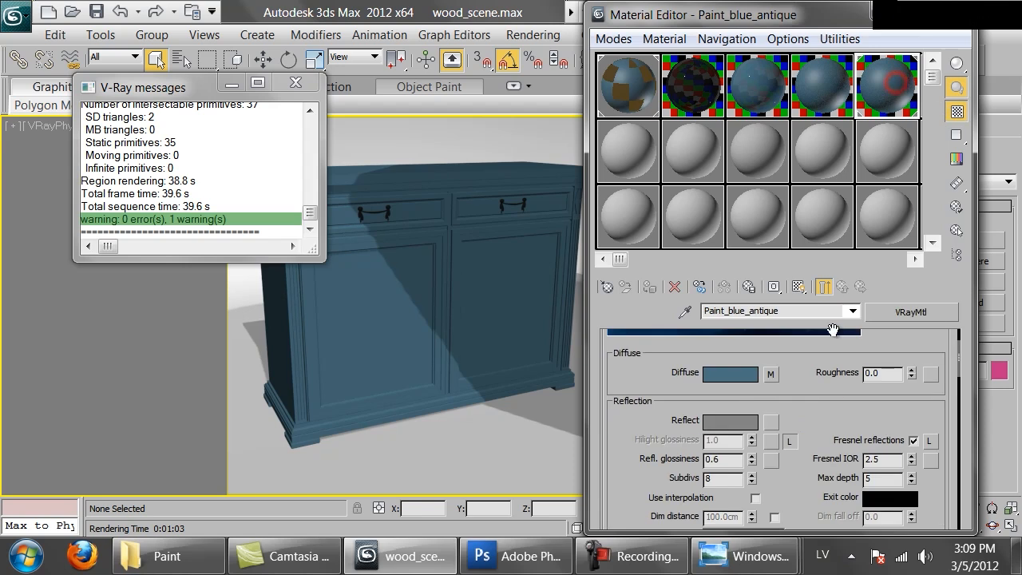
left_click(771, 375)
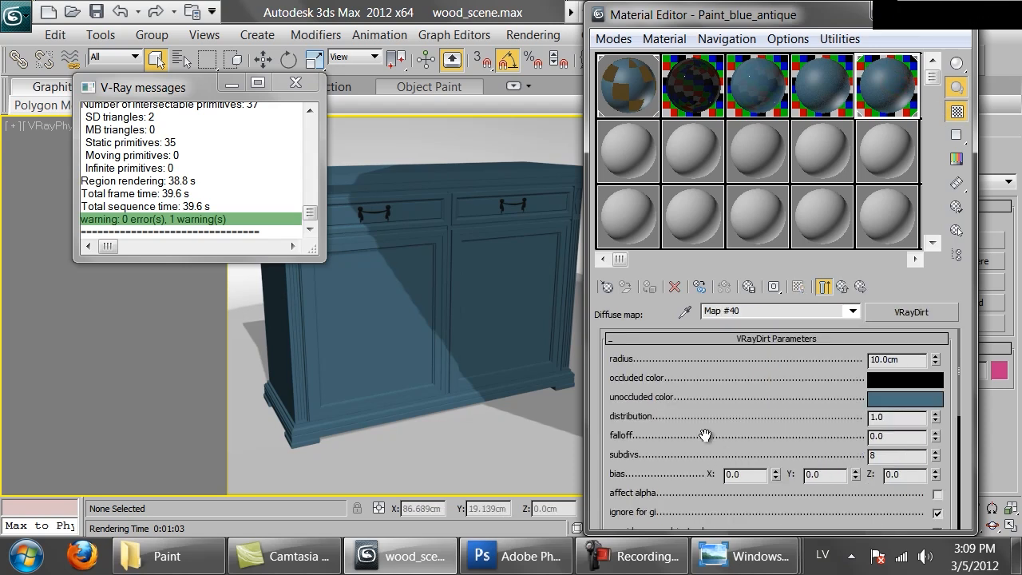
scroll(707, 433, "down", 5)
scroll(721, 479, "up", 5)
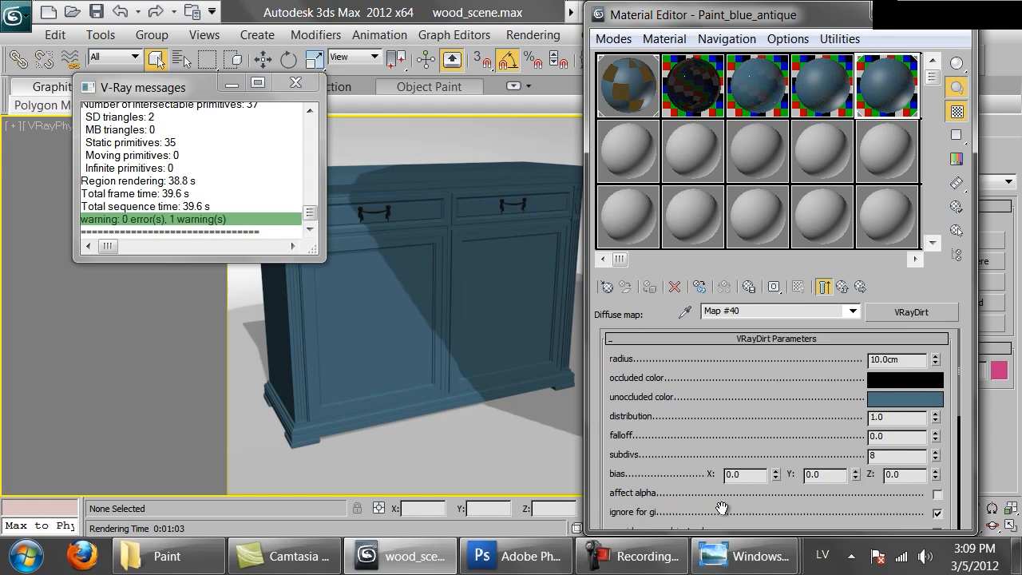
scroll(723, 479, "down", 3)
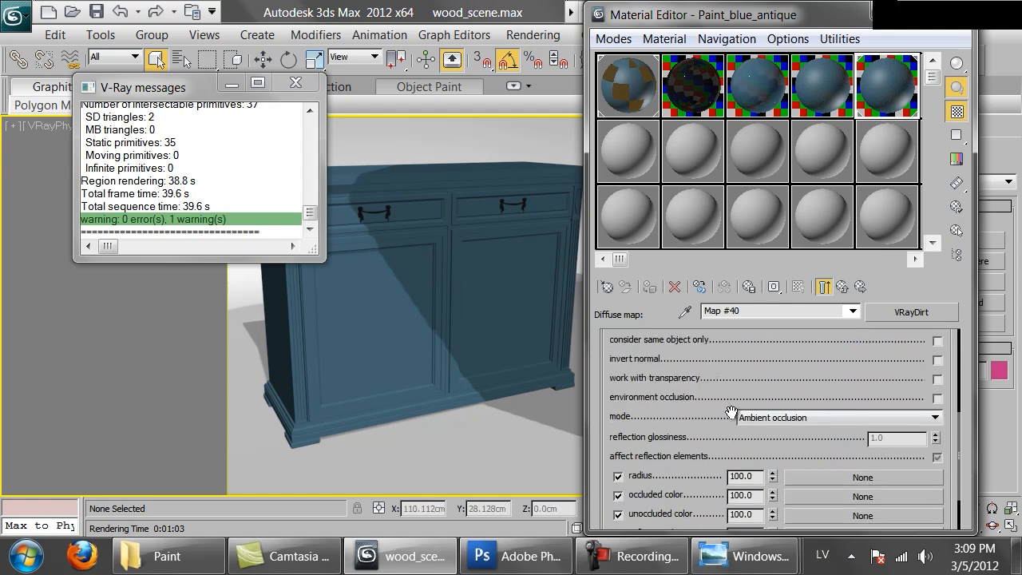
scroll(779, 435, "down", 1)
left_click(822, 451)
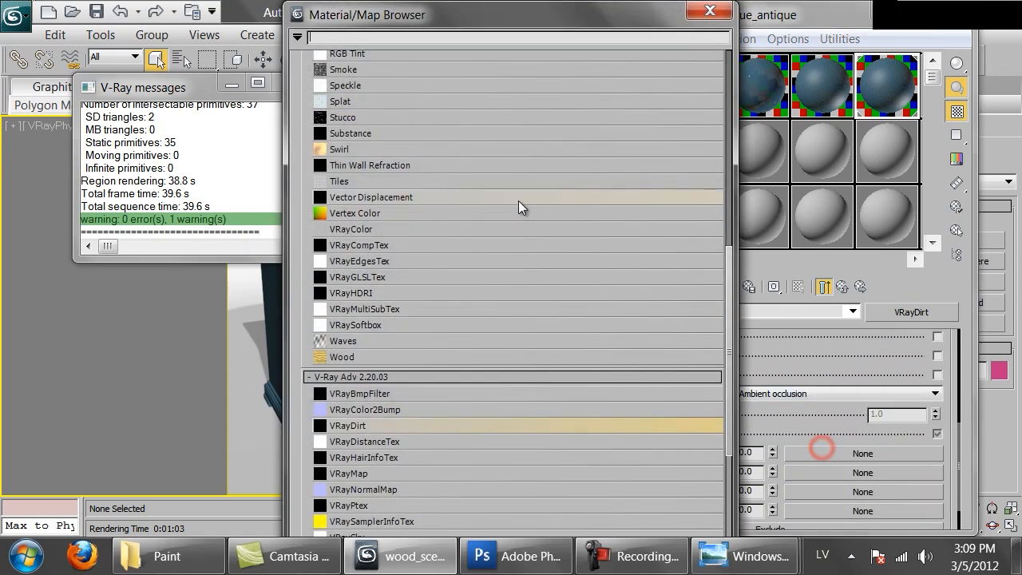
scroll(400, 191, "up", 8)
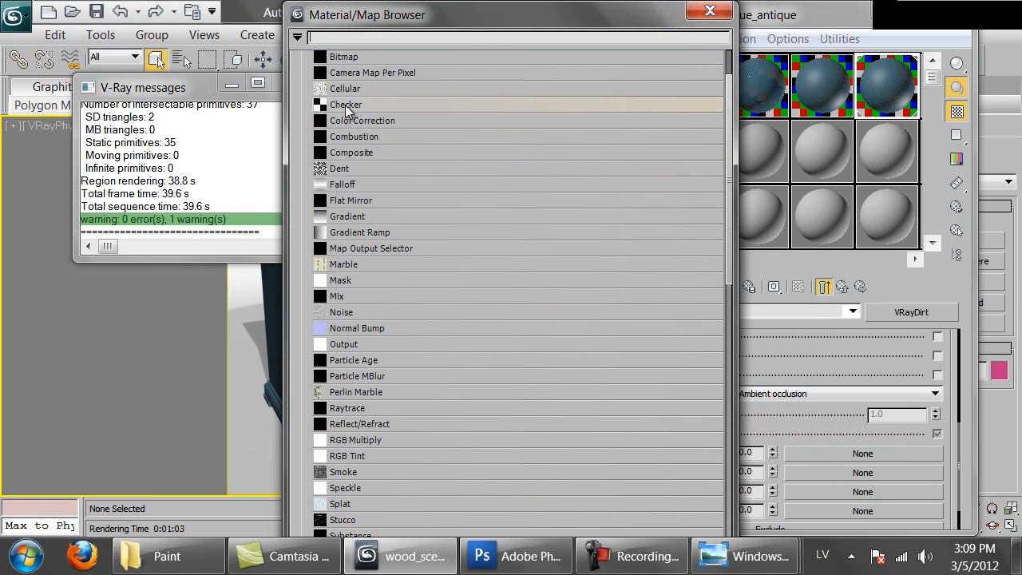
scroll(345, 109, "up", 2)
double_click(343, 112)
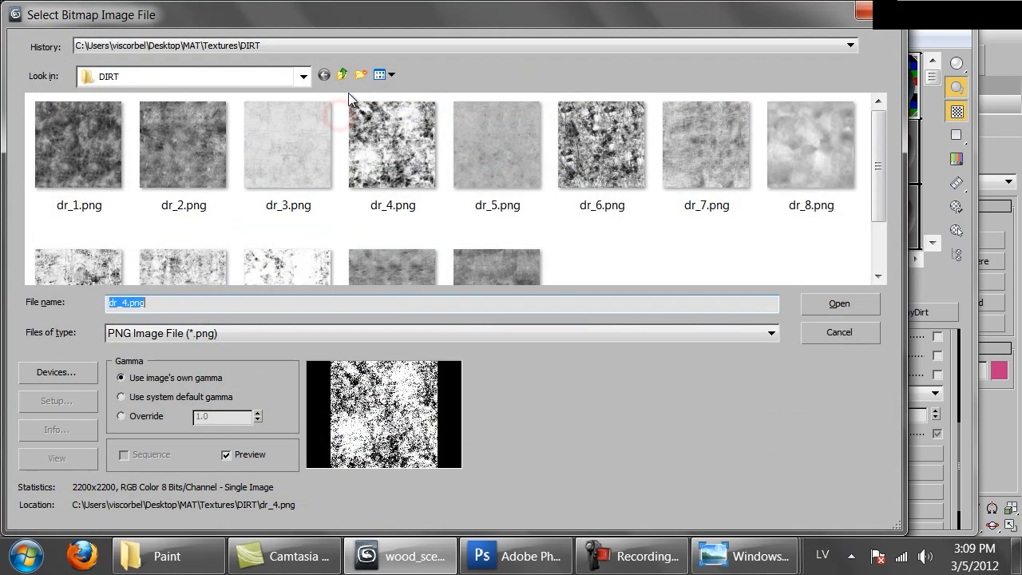
Browse the DIRT textures folder and load dr_10.png as the radius bitmap
left_click(683, 272)
scroll(358, 206, "down", 2)
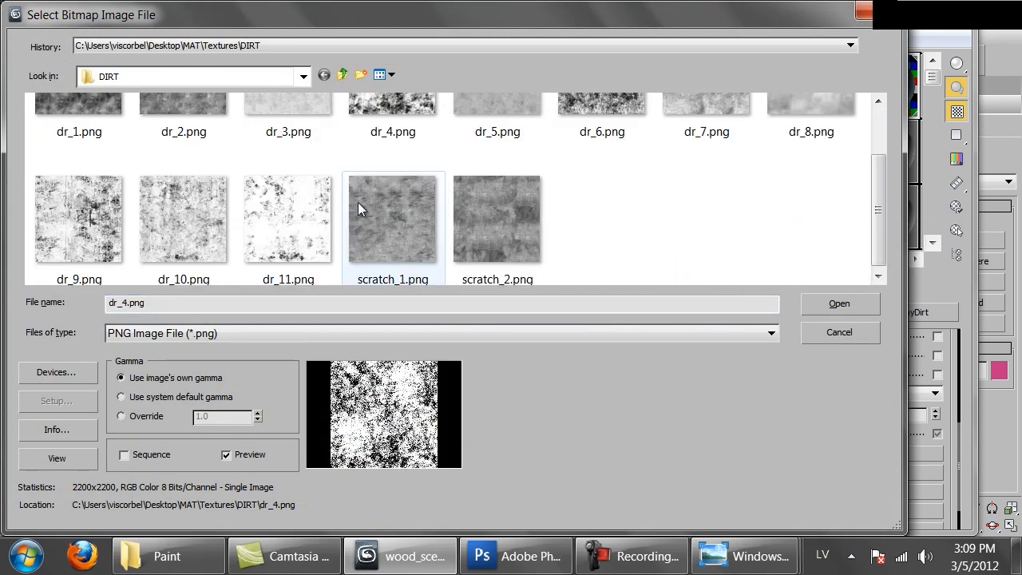
scroll(831, 139, "up", 2)
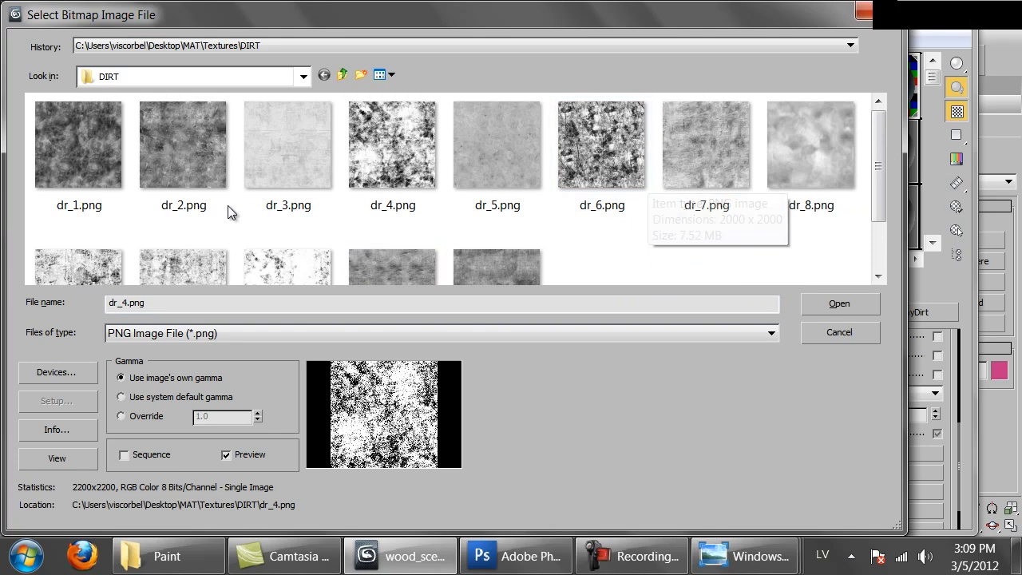
scroll(228, 205, "down", 2)
double_click(200, 228)
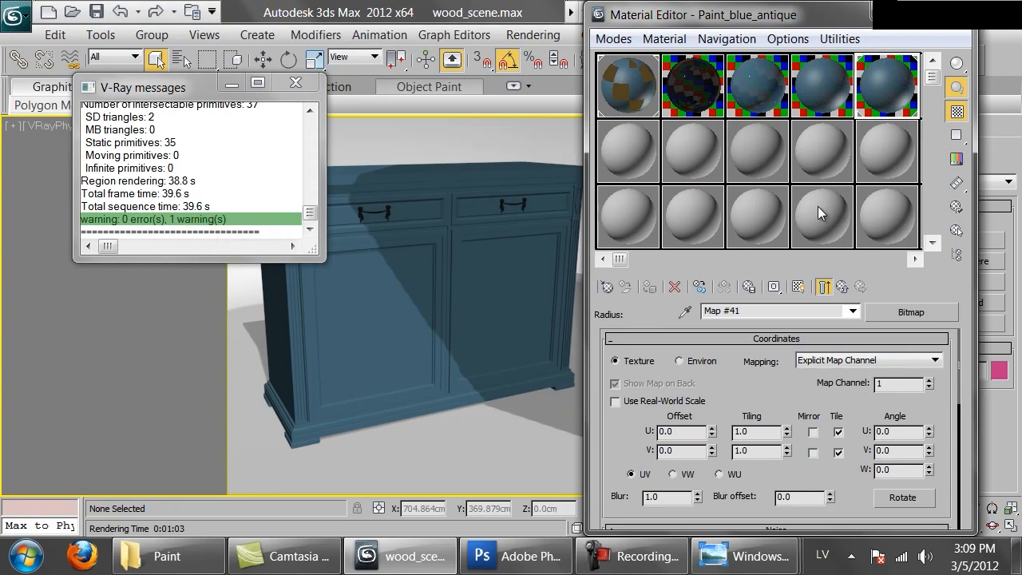
Show the dirt bitmap in the viewport and enable real-world scale with a width and height of 500 cm
left_click(798, 286)
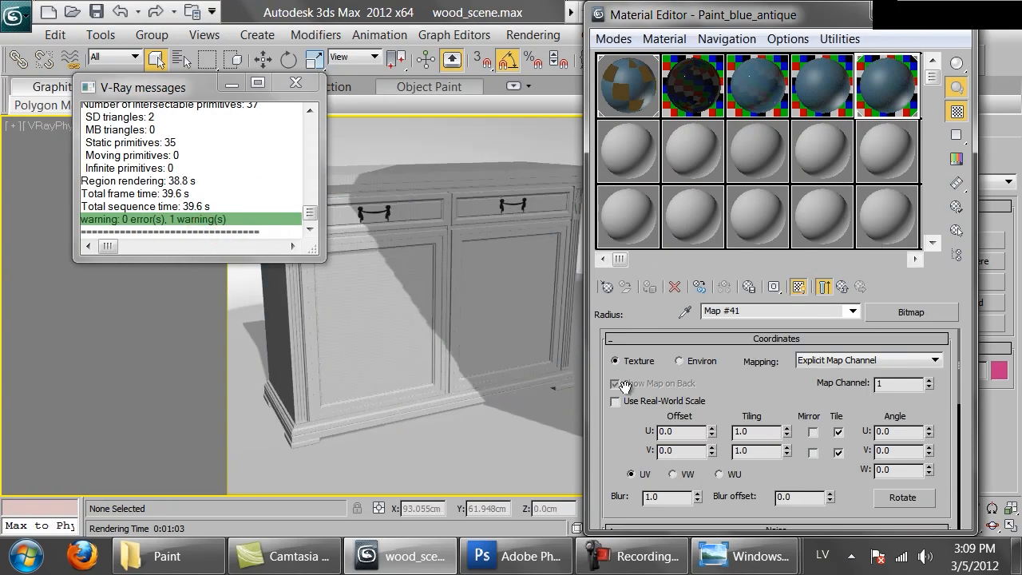
left_click(635, 405)
double_click(767, 432)
key("Tab")
type("500")
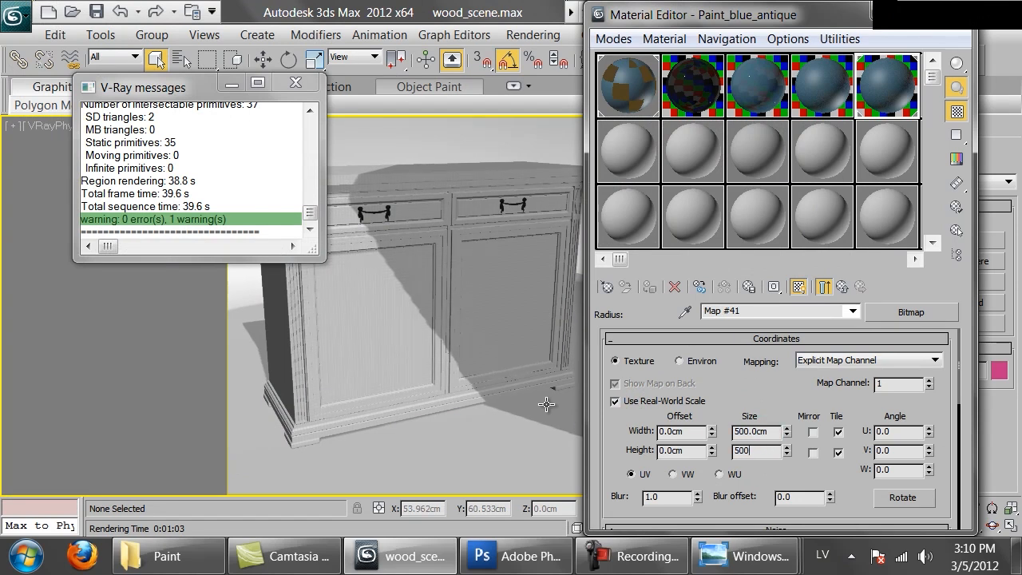
key("Return")
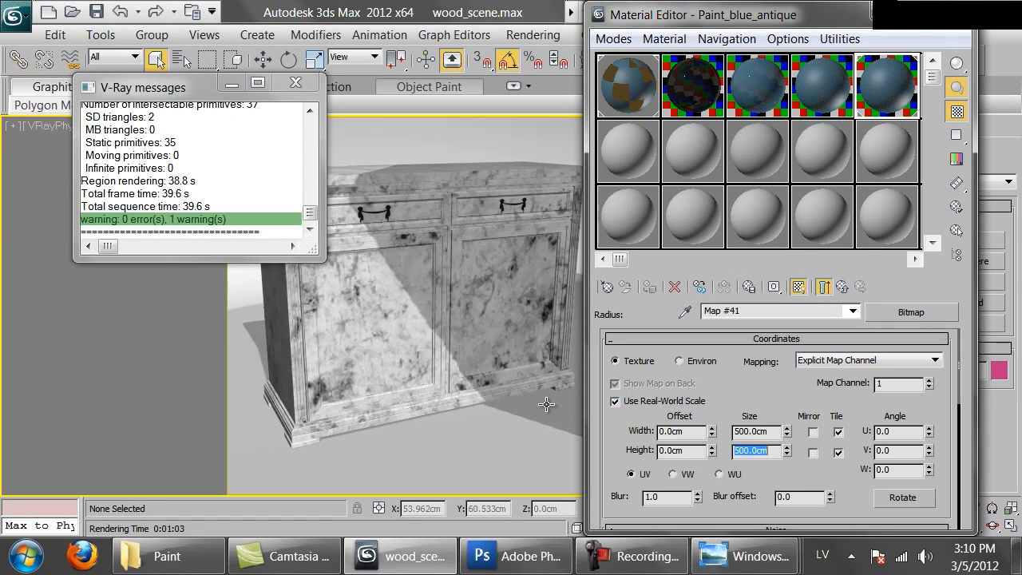
Set the dirt bitmap's real-world width and height to 150 cm
double_click(773, 433)
type("50")
key("Return")
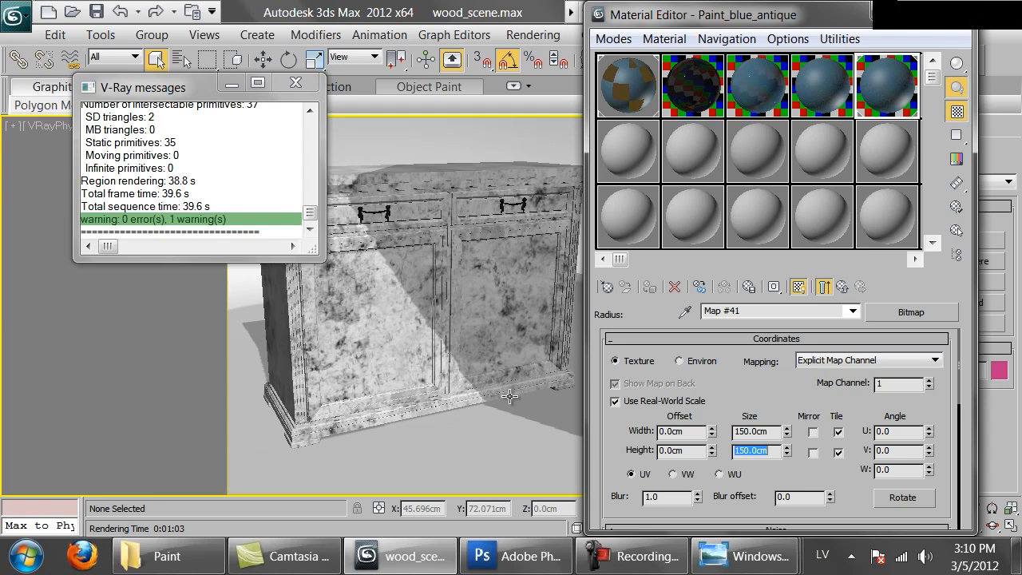
Set the dirt bitmap's real-world width and height to 100 cm
left_click(780, 431)
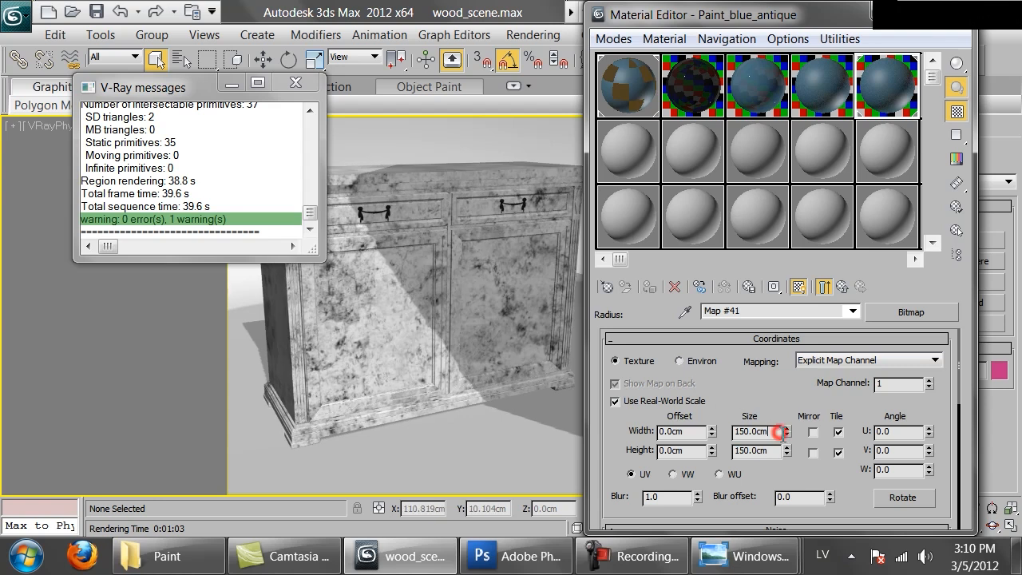
double_click(779, 431)
type("100")
key("Tab")
type("100")
key("Return")
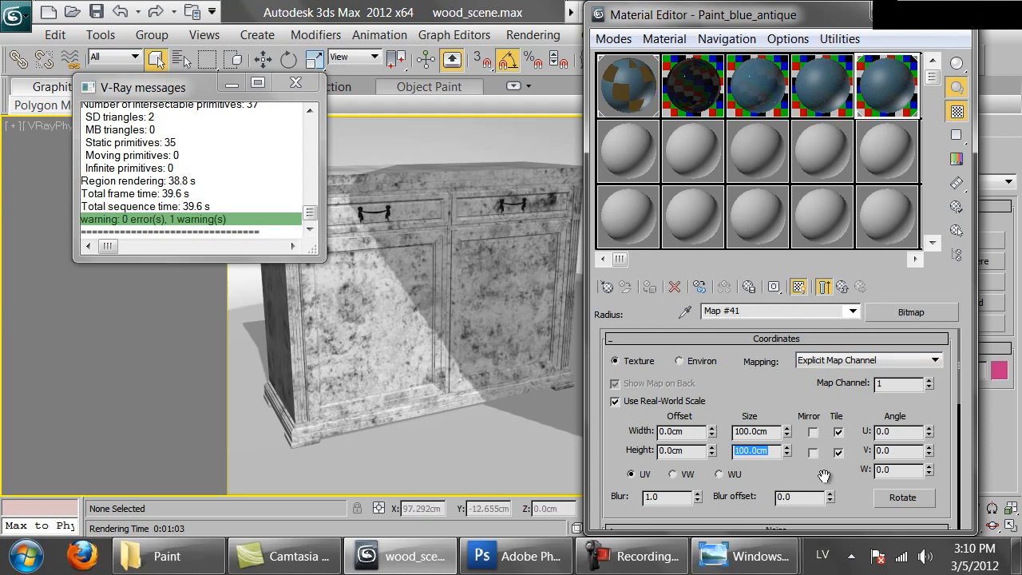
Review the bitmap parameters, move the Material Editor clear of the main toolbar and render the cabinet with the textured dirt radius
scroll(776, 431, "down", 8)
scroll(776, 431, "up", 4)
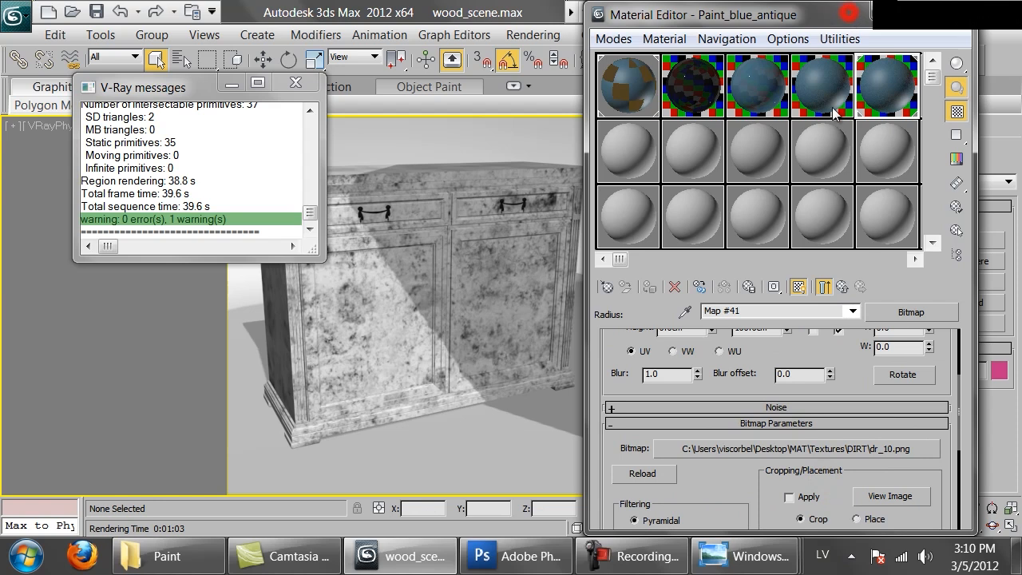
left_click_drag(799, 15, 795, 237)
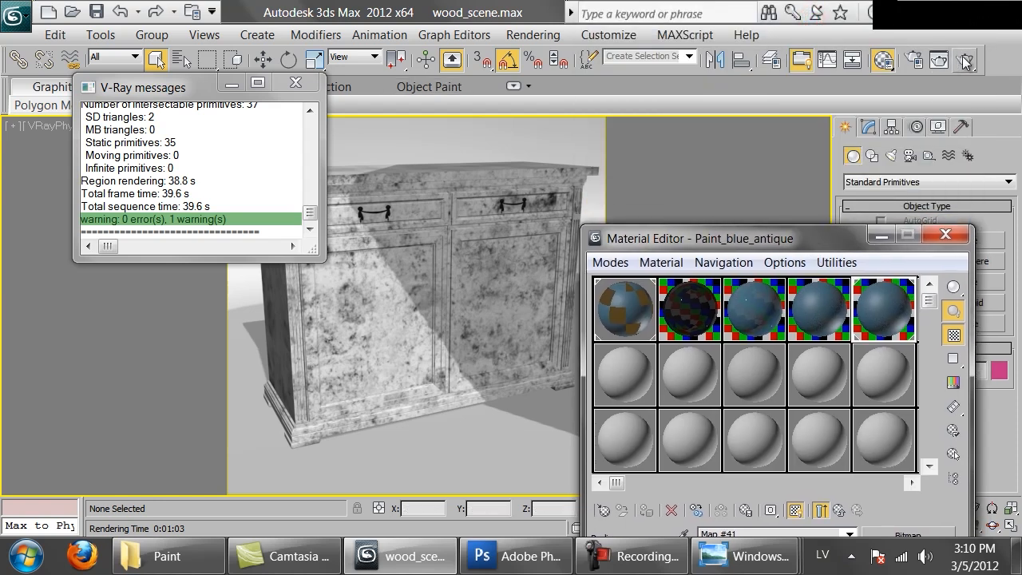
left_click(966, 62)
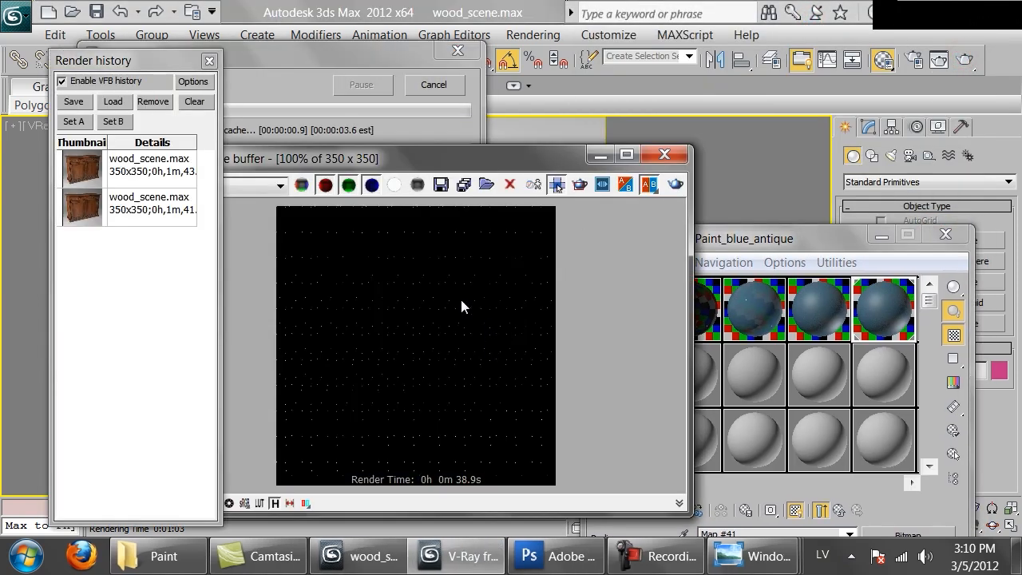
Stop the render, set the diffuse VRayDirt radius to 30 cm and test-render the cabinet briefly
left_click(435, 85)
left_click_drag(789, 238, 835, 70)
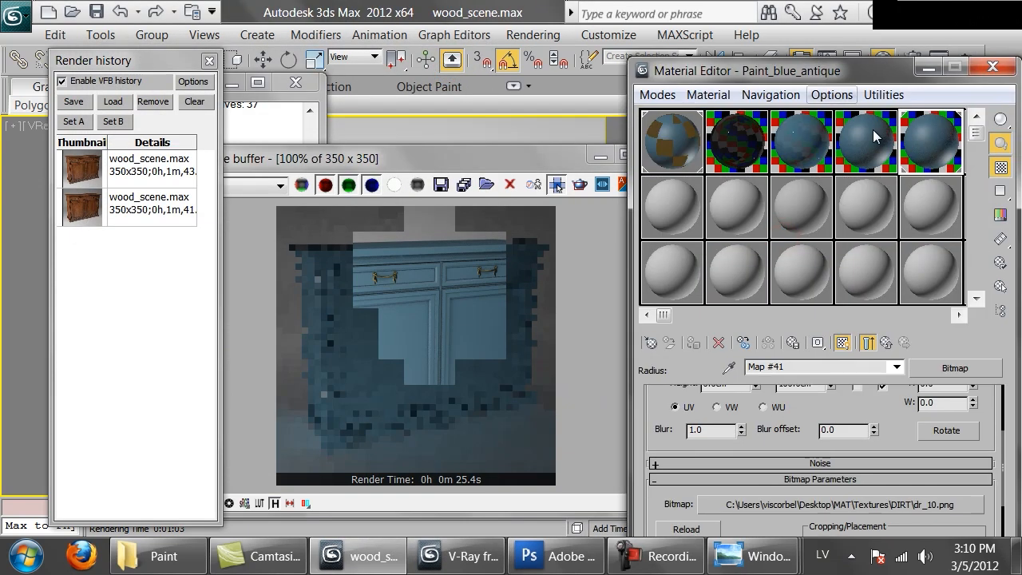
left_click(886, 343)
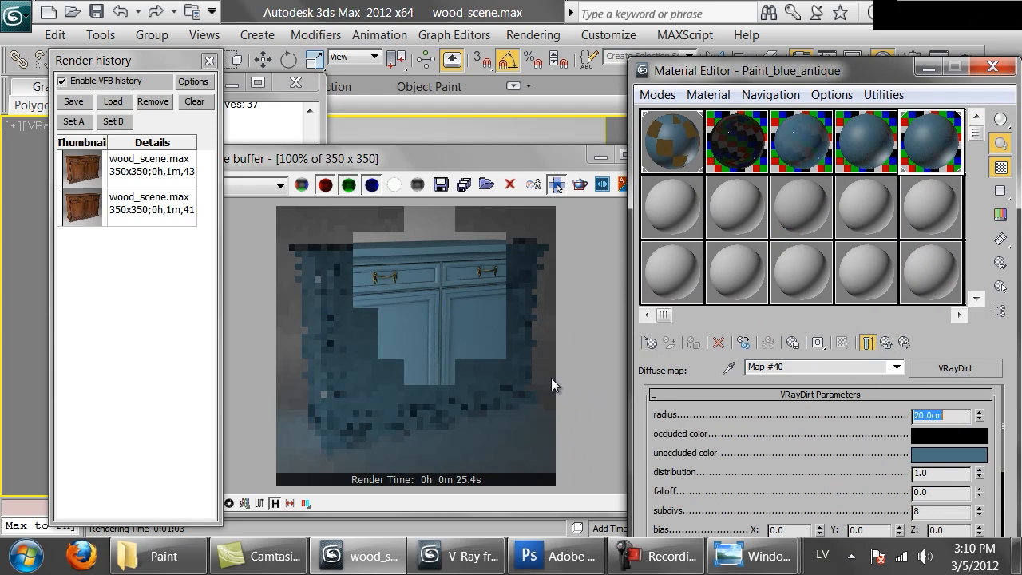
left_click(480, 283)
left_click(674, 184)
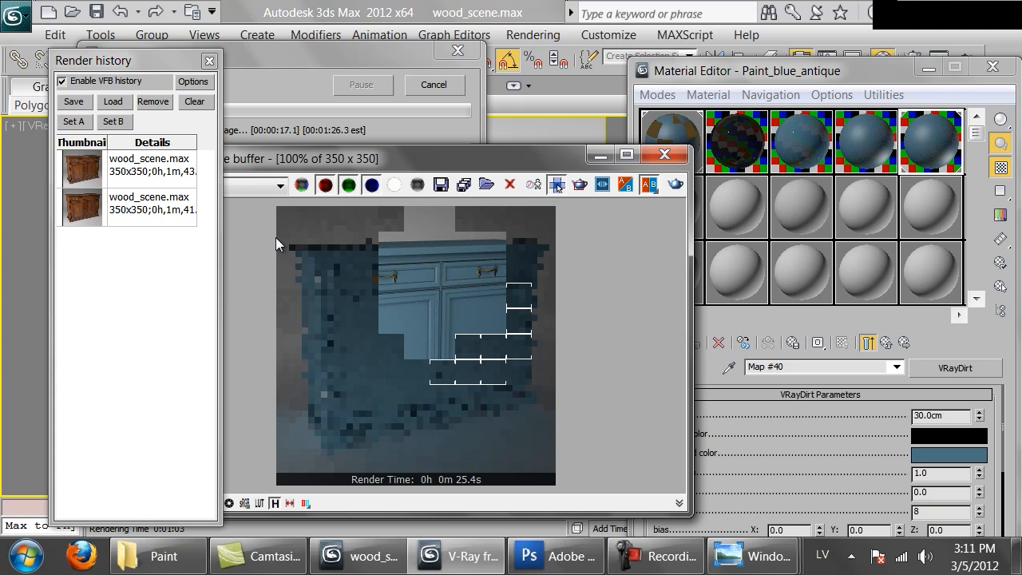
left_click(433, 85)
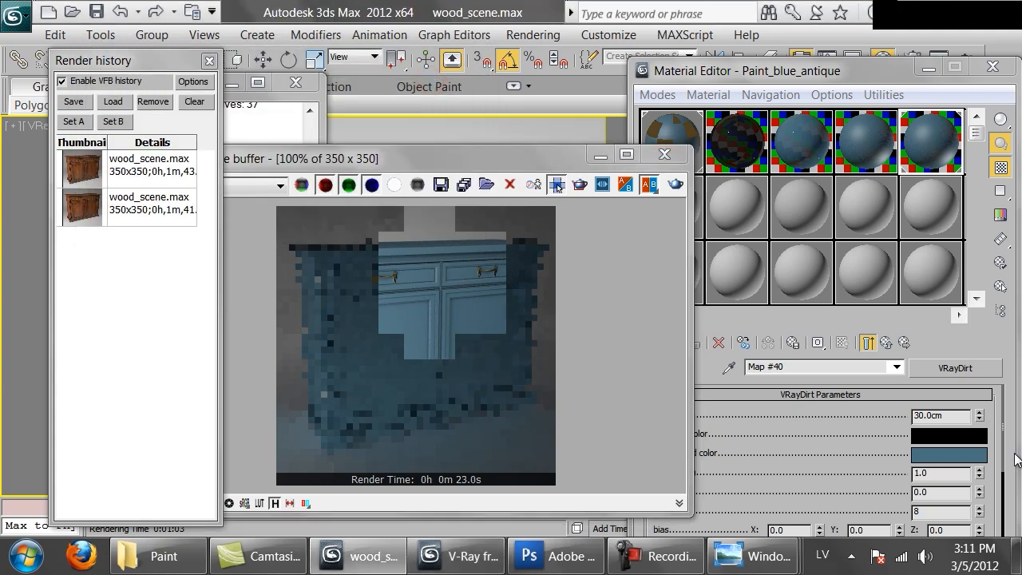
Set the dirt's occluded color to orange with hue 23, saturation 255 and value 255, and test-render the cabinet
left_click(946, 435)
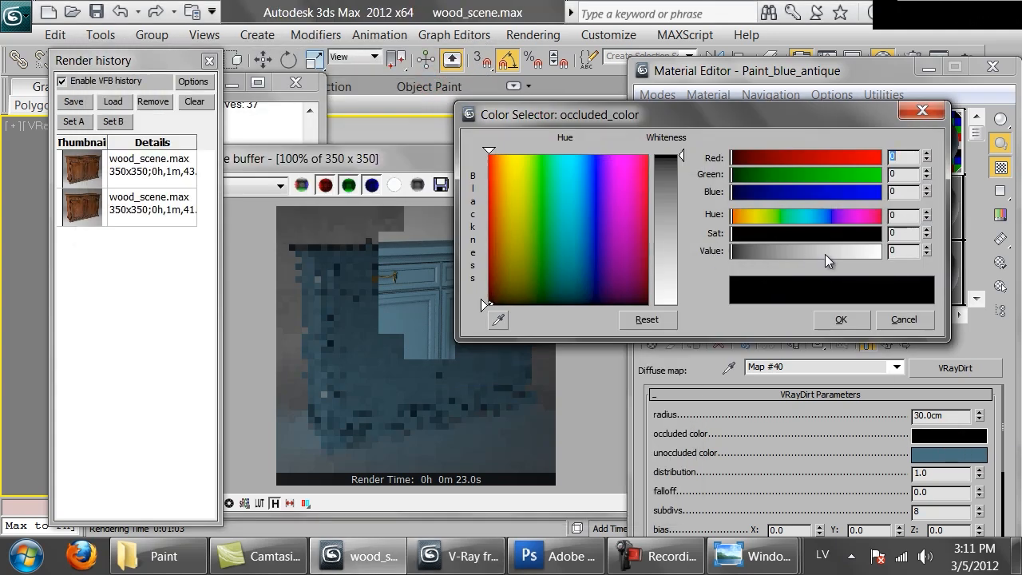
mouse_move(856, 216)
left_mouse_down()
mouse_move(754, 226)
mouse_move(878, 234)
left_mouse_up()
left_click_drag(809, 251, 906, 254)
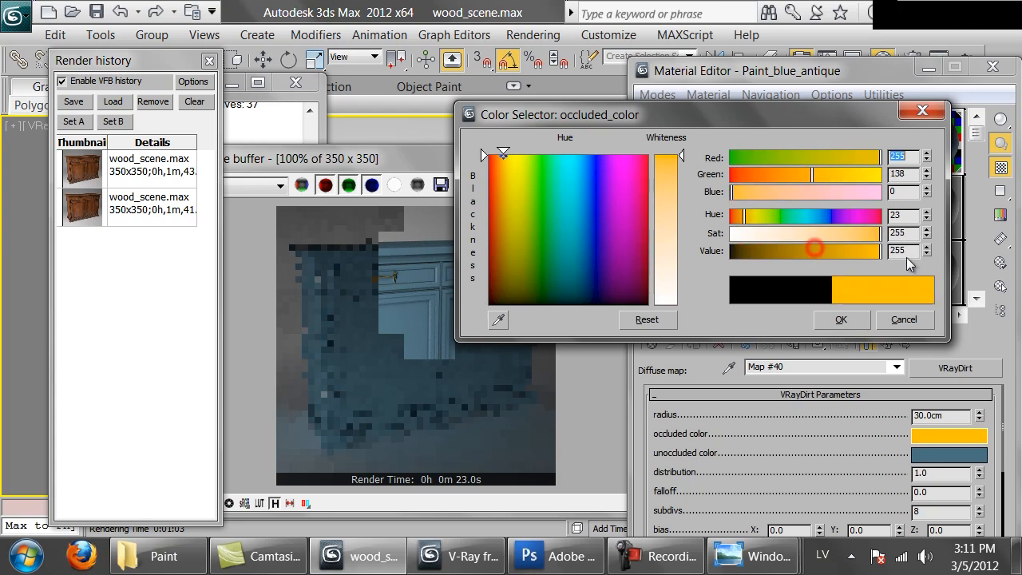
left_click(824, 322)
left_click(399, 312)
left_click(675, 184)
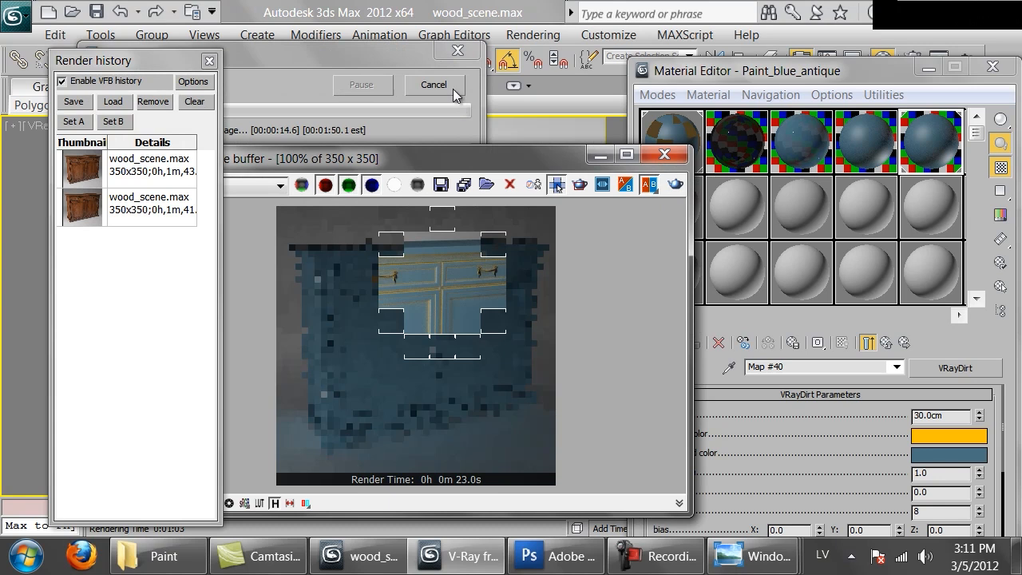
left_click(452, 85)
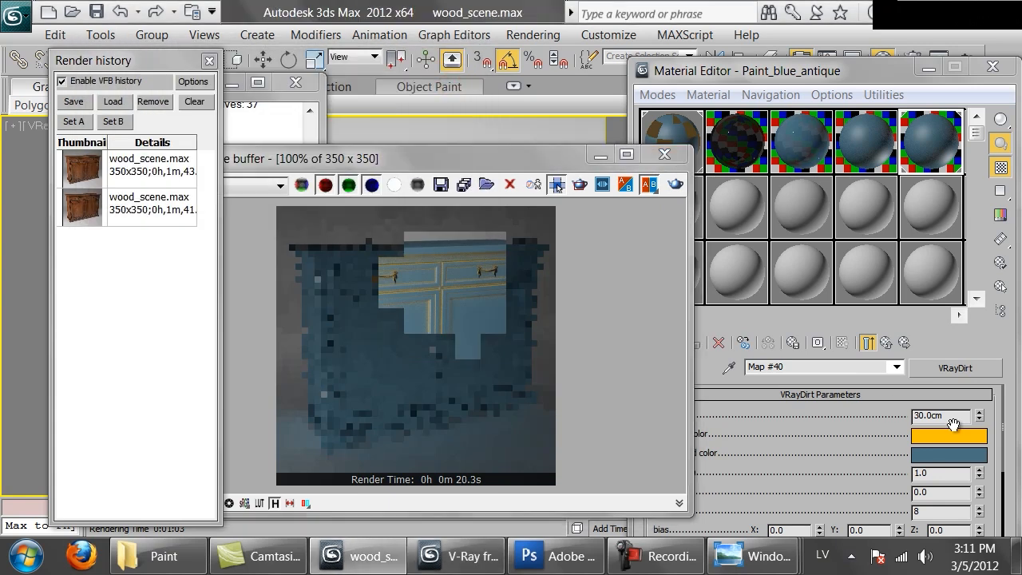
Set the VRayDirt radius to 60 cm, test-render the cabinet and stop the render
double_click(950, 414)
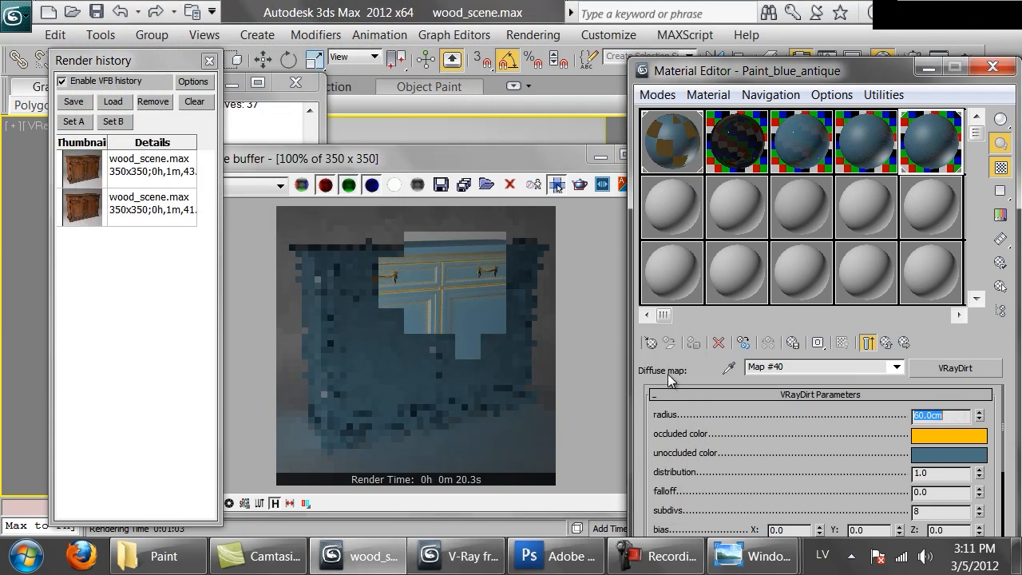
left_click(579, 275)
left_click(676, 184)
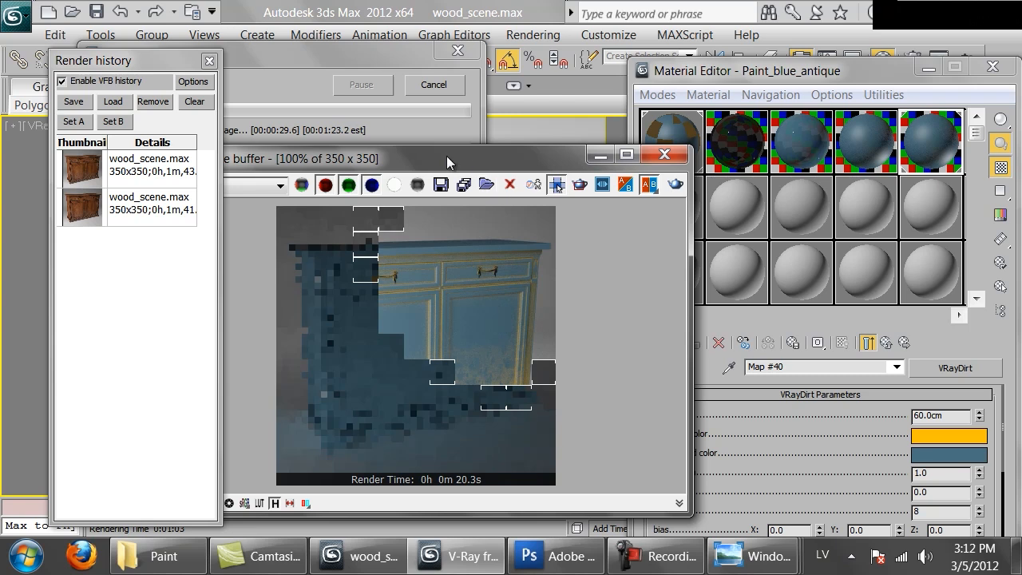
left_click(438, 91)
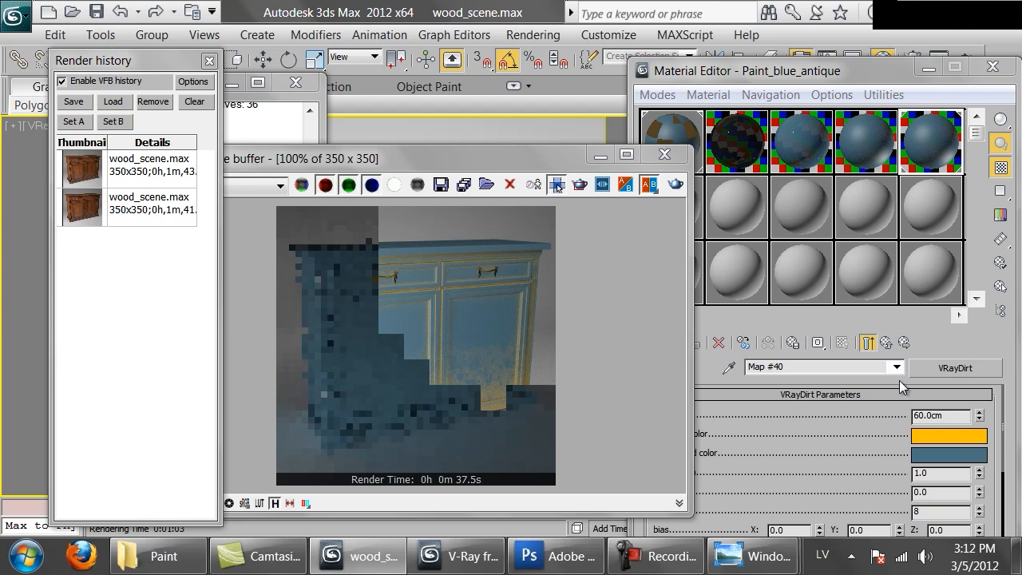
Set the dirt's occluded color back to black with value 0 and raise its subdivs to 16
left_click(953, 445)
left_click_drag(763, 251, 626, 251)
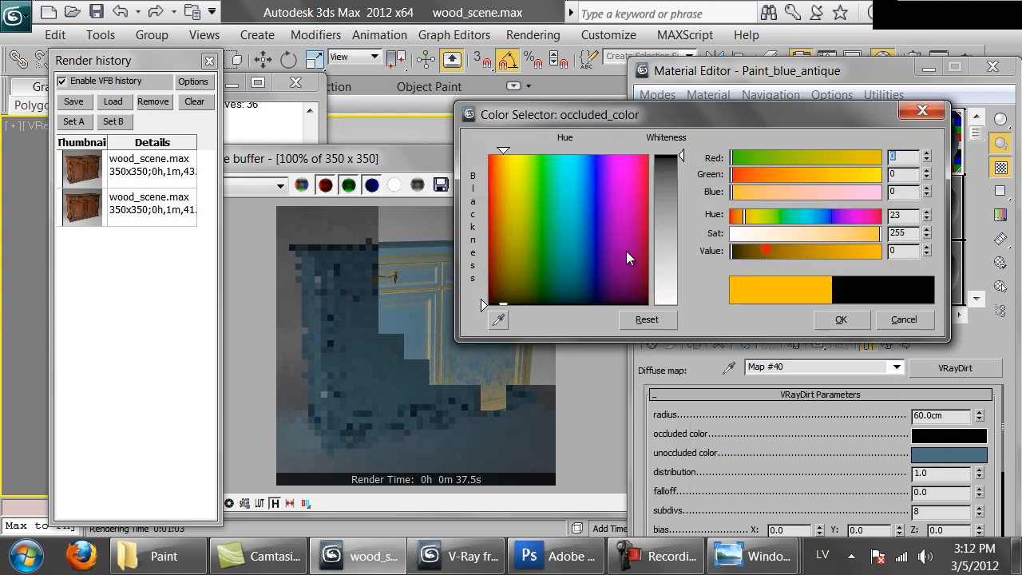
left_click(838, 319)
scroll(874, 463, "down", 1)
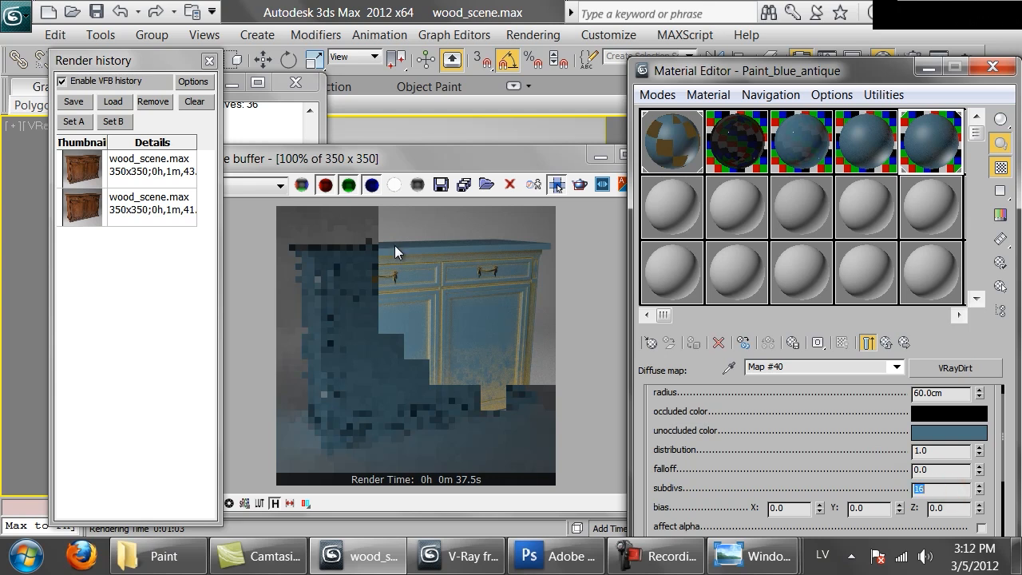
mouse_move(796, 82)
left_mouse_down()
mouse_move(785, 22)
mouse_move(775, 27)
left_mouse_up()
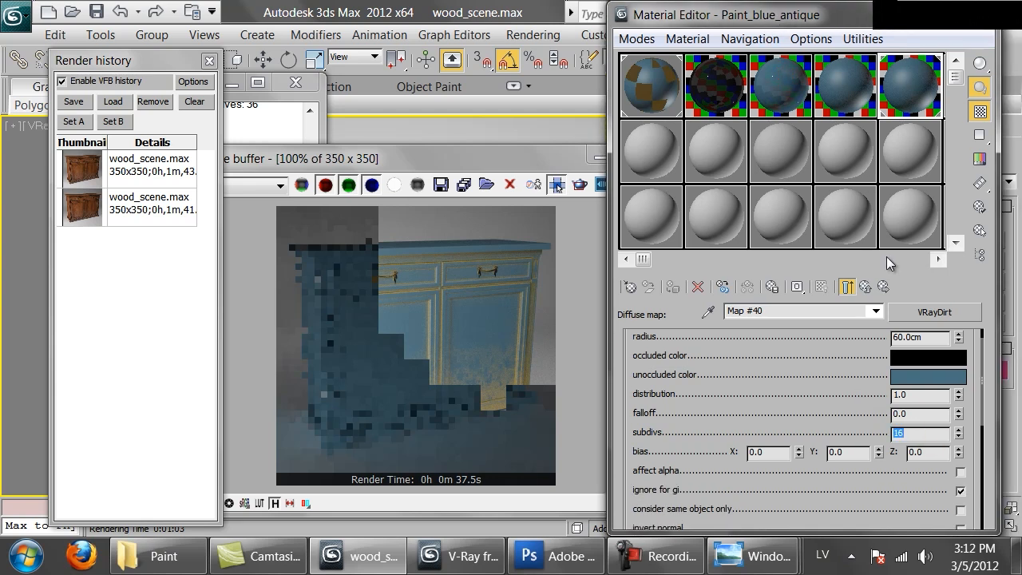
Copy the material's diffuse VRayDirt map and paste it as a copy into that dirt's unoccluded color map slot
left_click(868, 286)
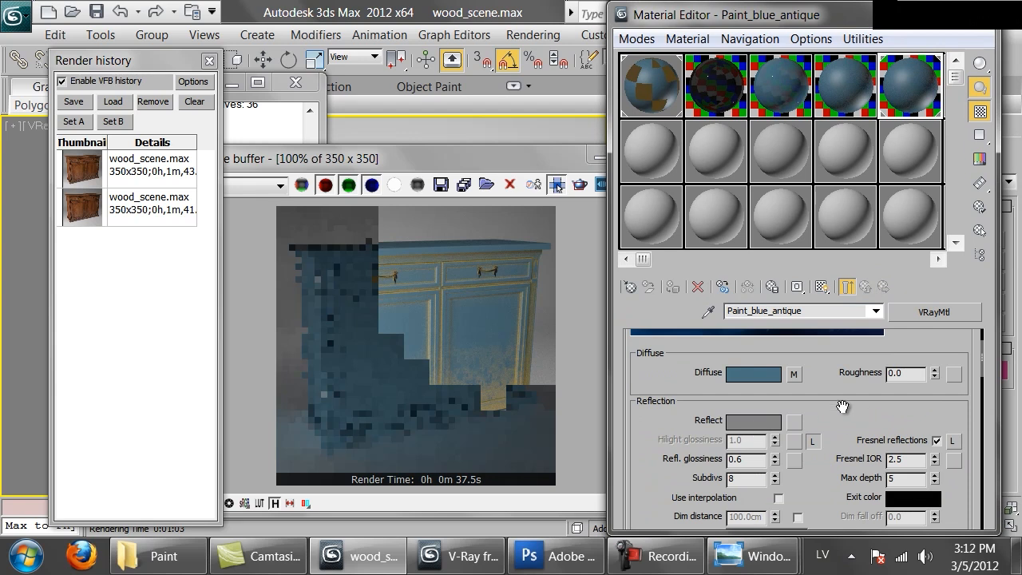
left_click_drag(830, 389, 832, 421)
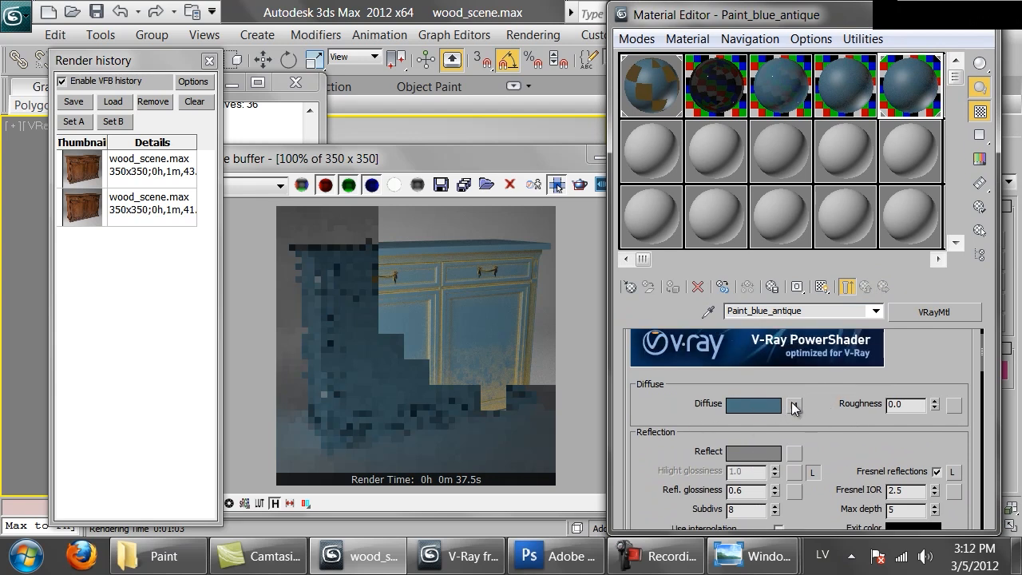
right_click(794, 408)
left_click(818, 428)
left_click(794, 405)
scroll(787, 400, "down", 10)
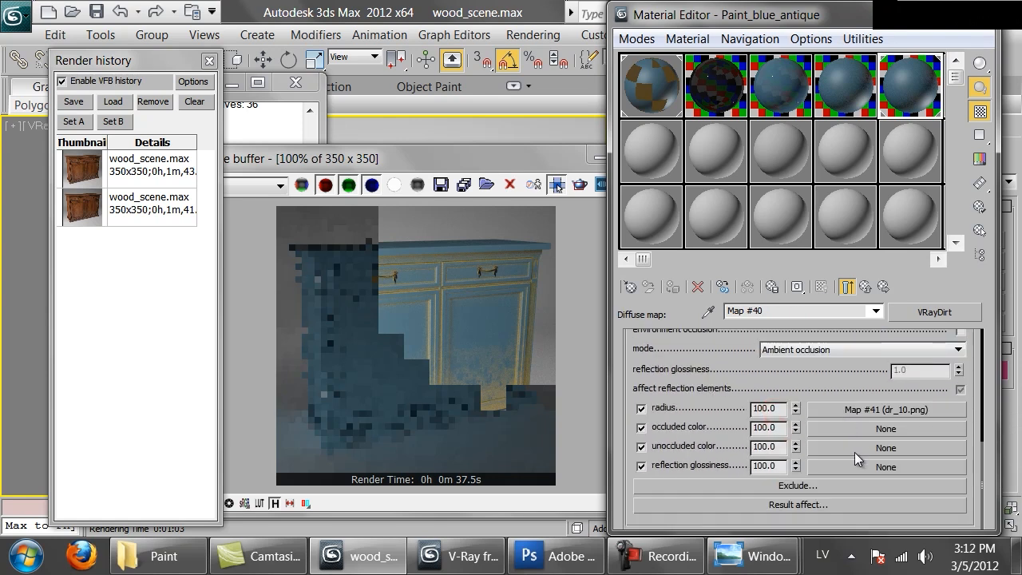
right_click(855, 452)
left_click(884, 461)
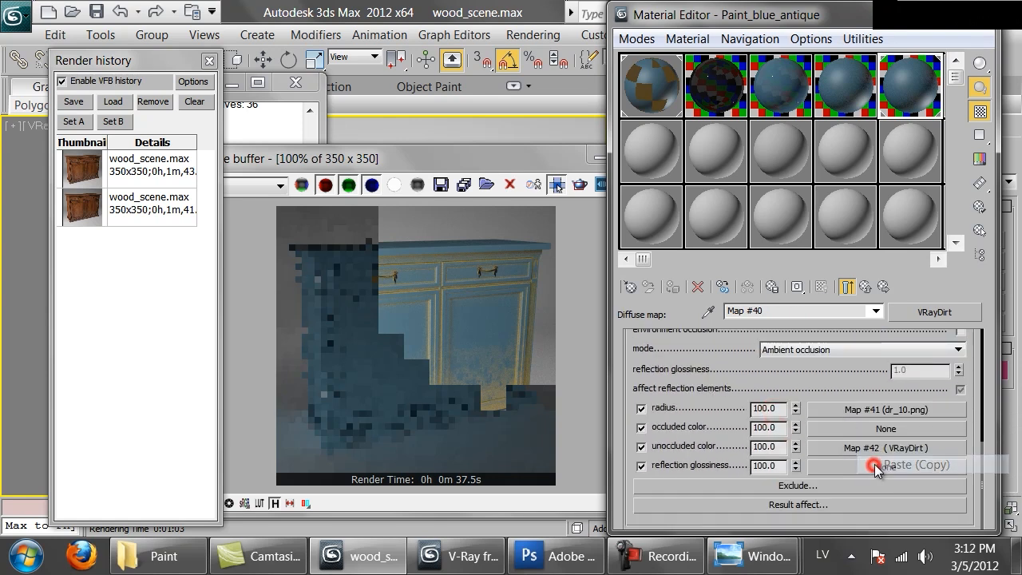
Paste another VRayDirt copy into the nested dirt's unoccluded color map slot and render the cabinet
left_click(885, 448)
right_click(882, 453)
left_click(901, 470)
left_click(402, 310)
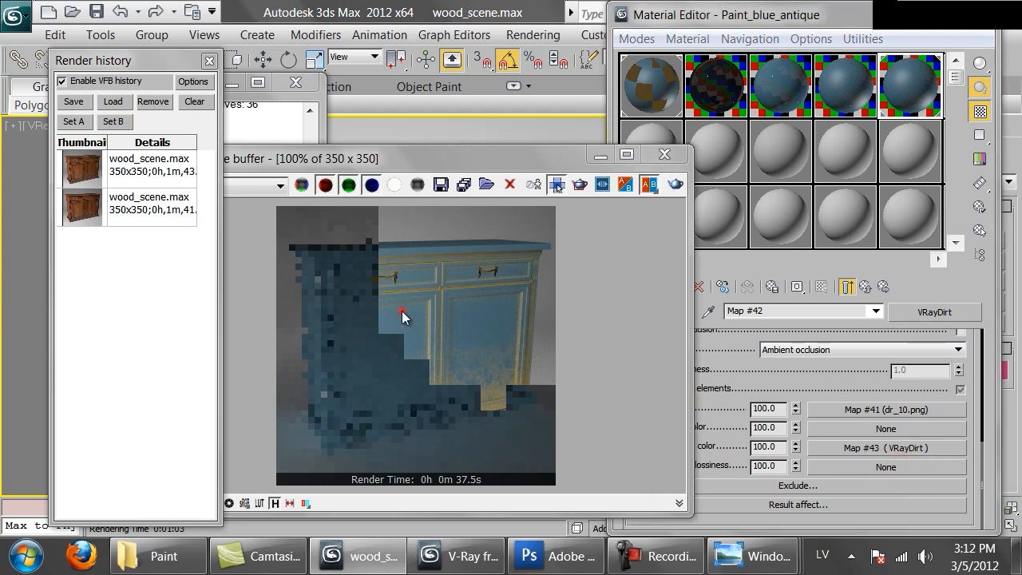
left_click(673, 186)
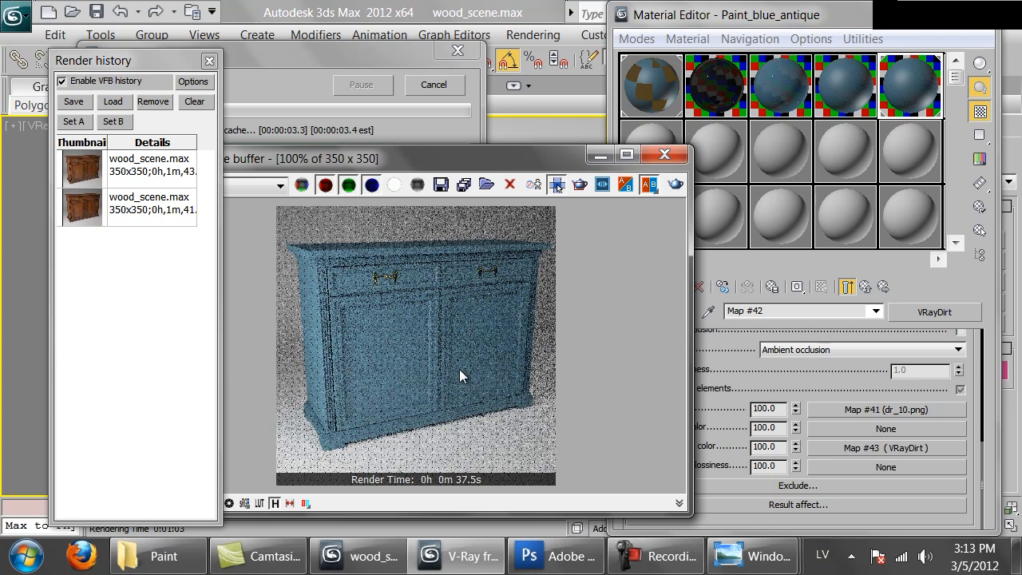
scroll(460, 369, "up", 2)
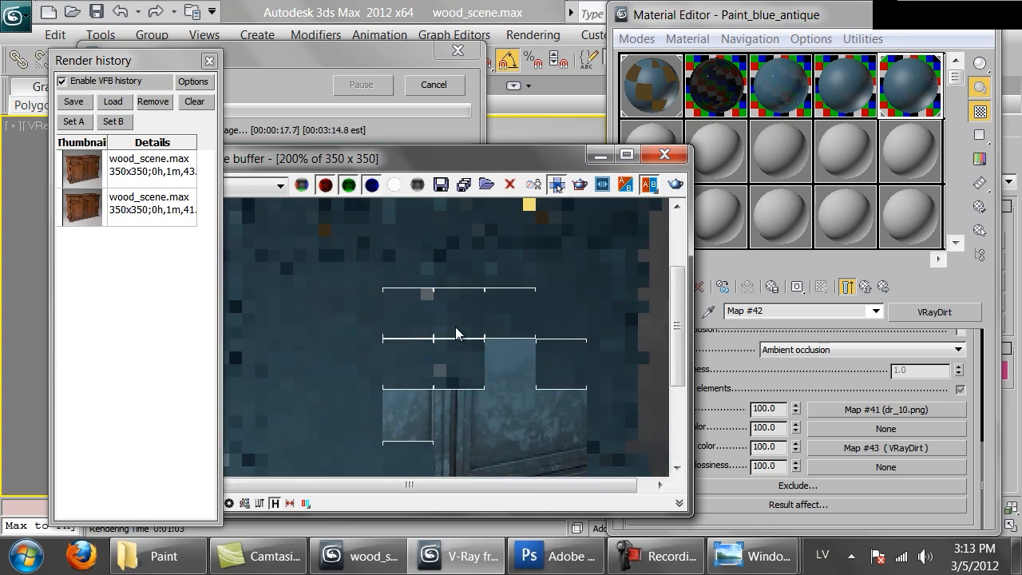
scroll(449, 341, "down", 2)
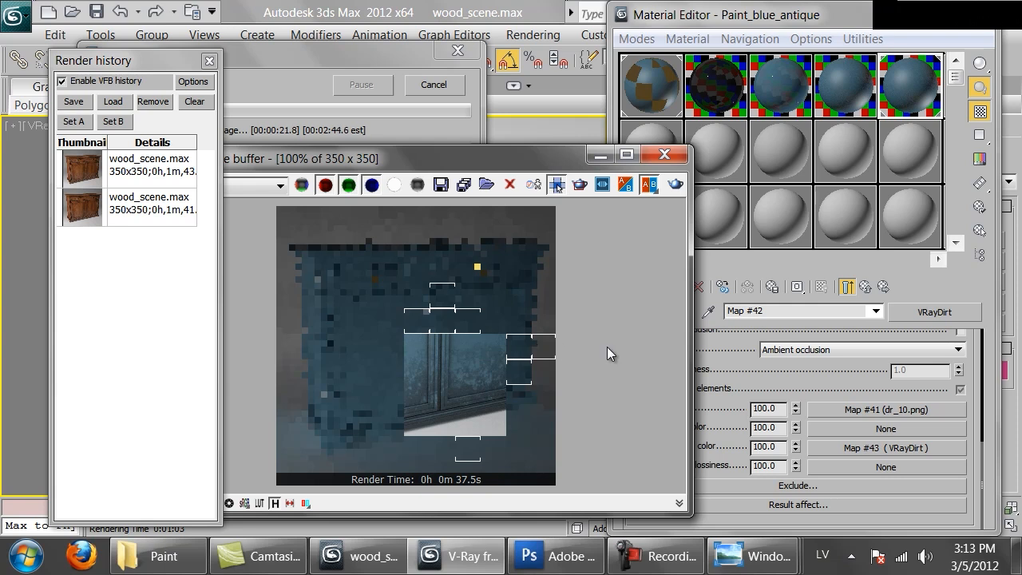
Compare the cabinet render with the reference photos of the red lacquer sideboard and the worn black chest, 25056e.jpg
mouse_move(751, 556)
left_click(846, 472)
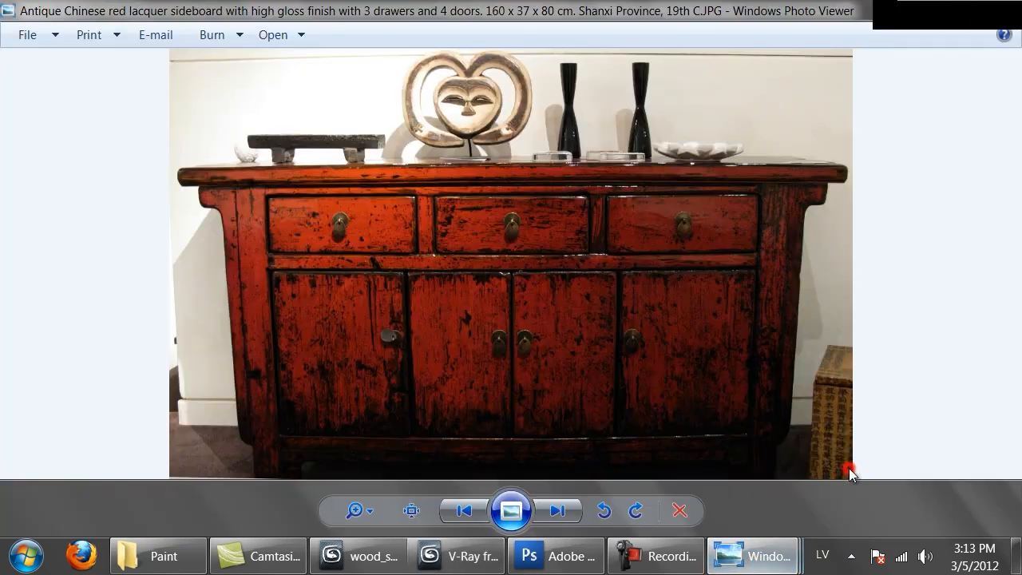
left_click(452, 559)
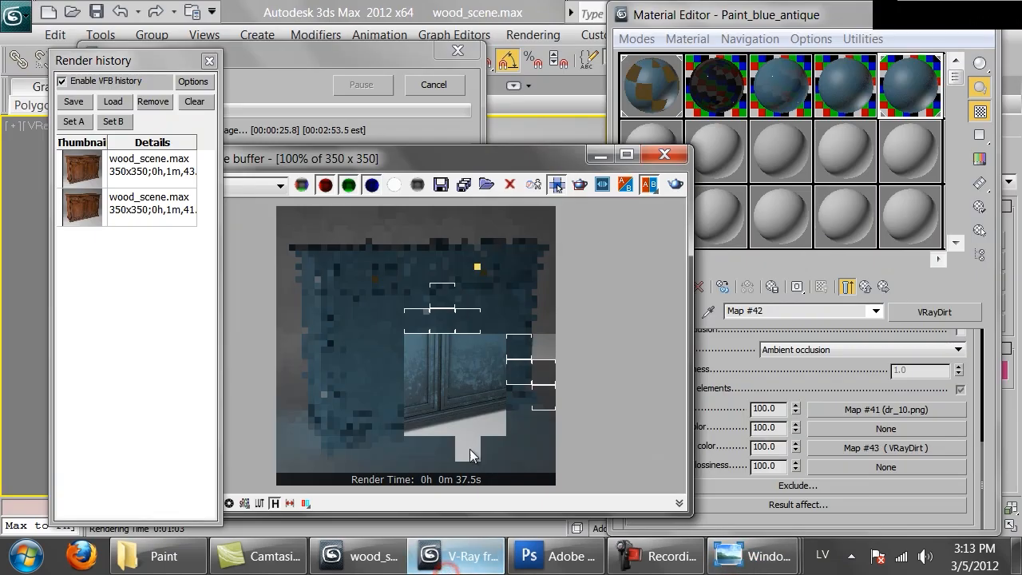
mouse_move(751, 555)
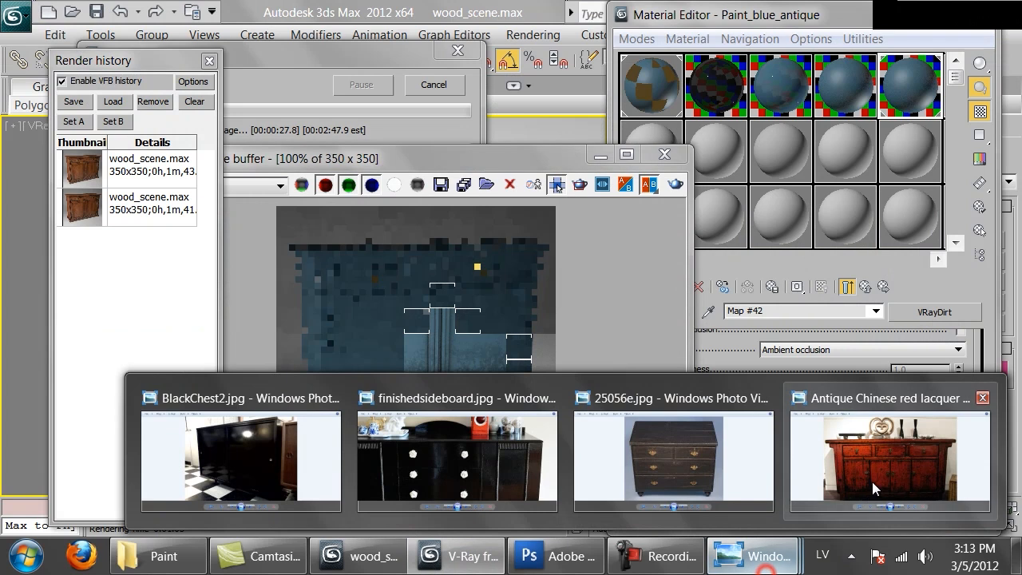
left_click(872, 482)
left_click(460, 556)
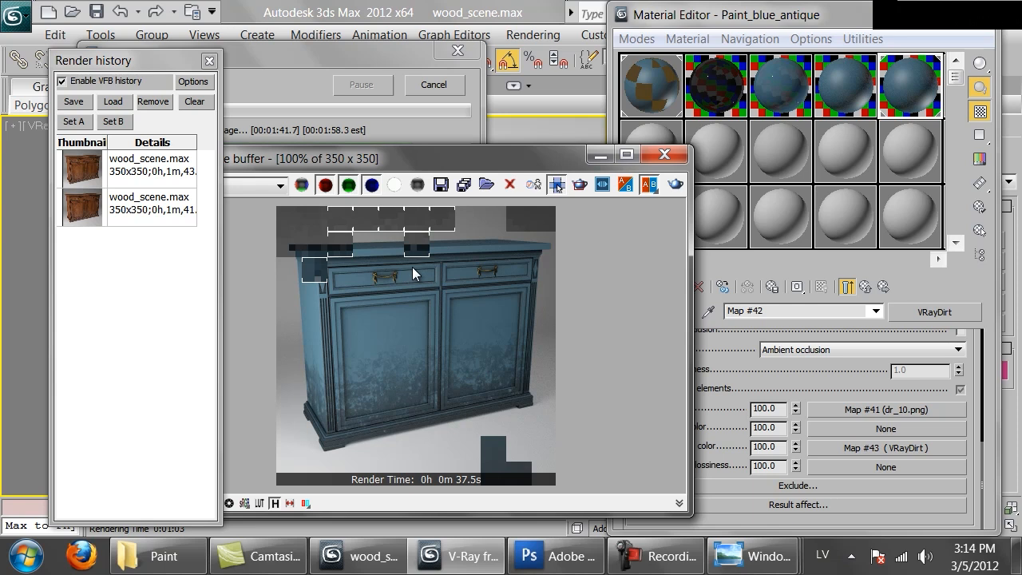
mouse_move(753, 543)
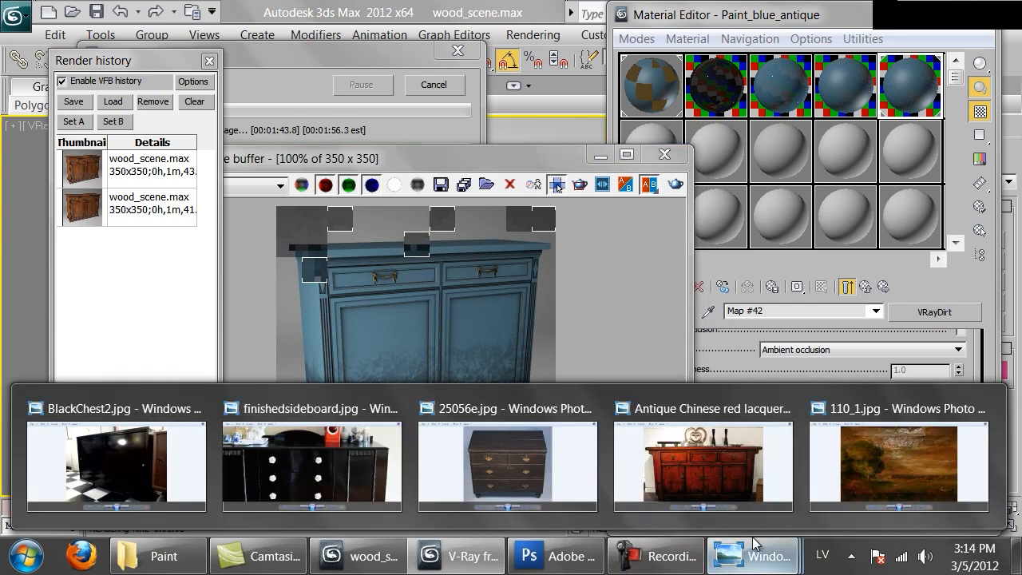
left_click(504, 463)
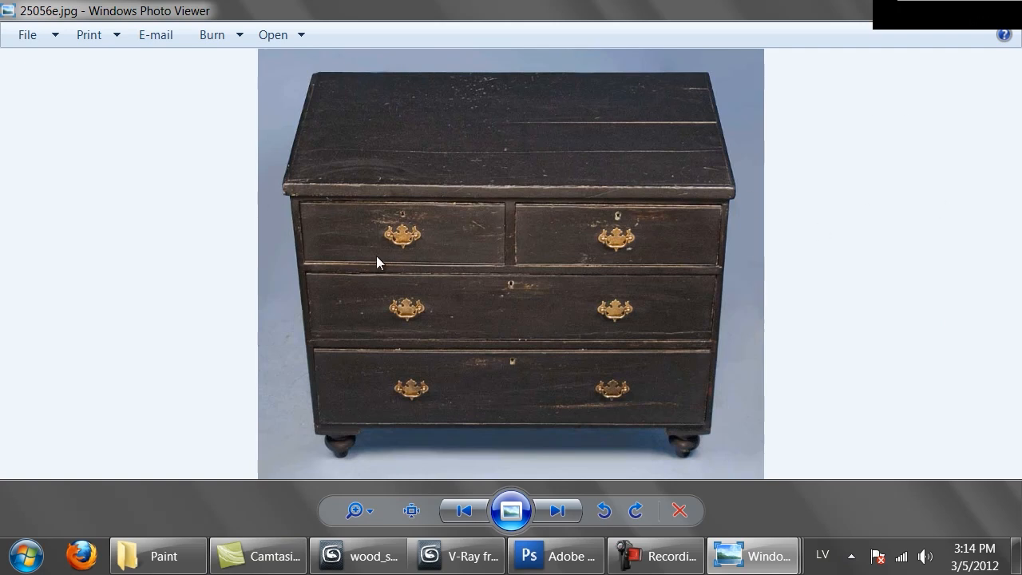
left_click(455, 555)
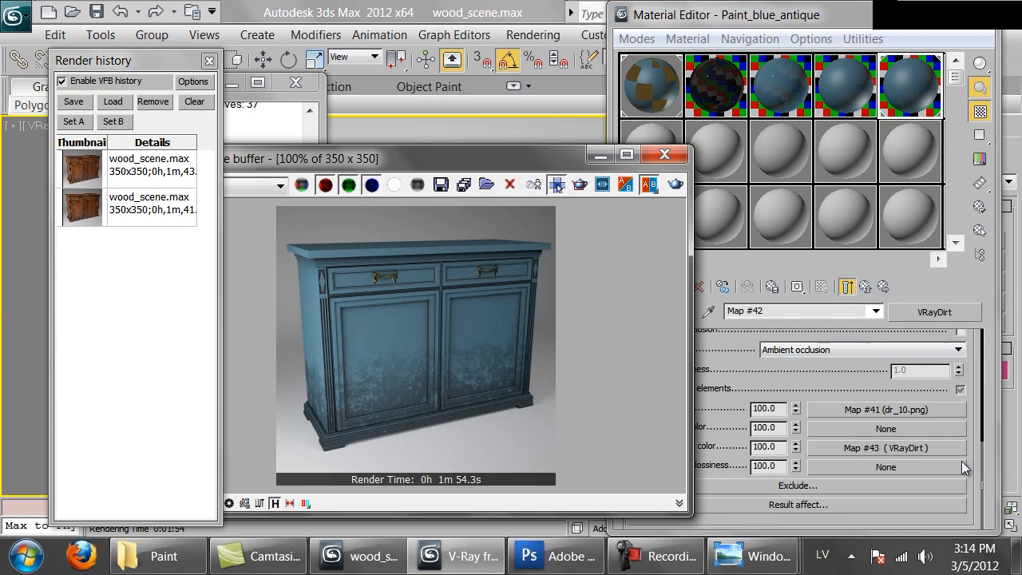
Close the frame buffer, copy the Paint_blue_antique material to an empty slot and rename it Paint_blue_antique_worn edges
left_click(664, 154)
mouse_move(918, 88)
left_mouse_down()
mouse_move(627, 164)
mouse_move(646, 171)
left_mouse_up()
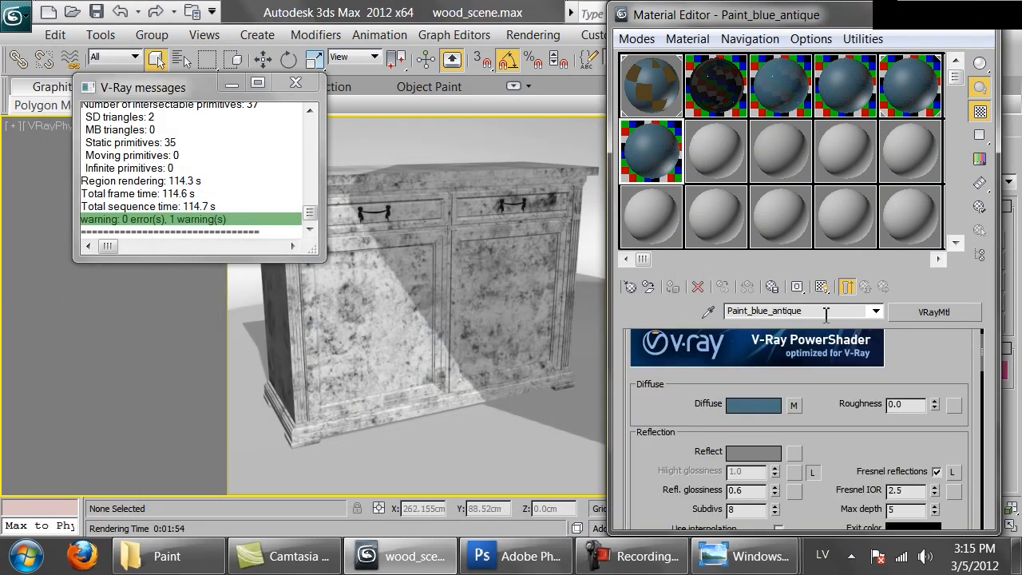
type("orn edges")
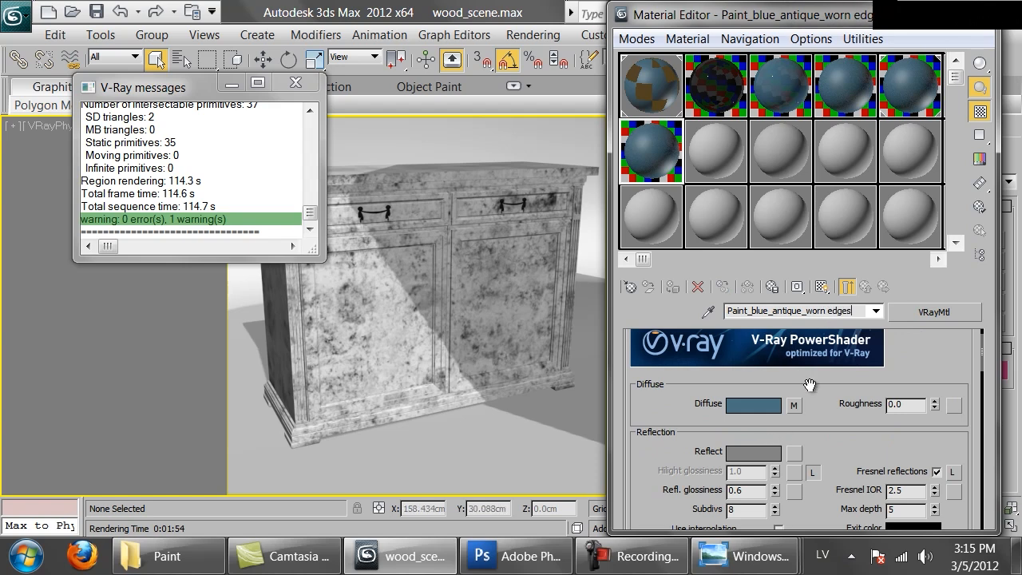
Copy the Paint_blue_antique_worn edges material's diffuse VRayDirt map and clear its diffuse map slot
mouse_move(823, 436)
left_mouse_down()
mouse_move(820, 407)
mouse_move(820, 426)
left_mouse_up()
right_click(790, 394)
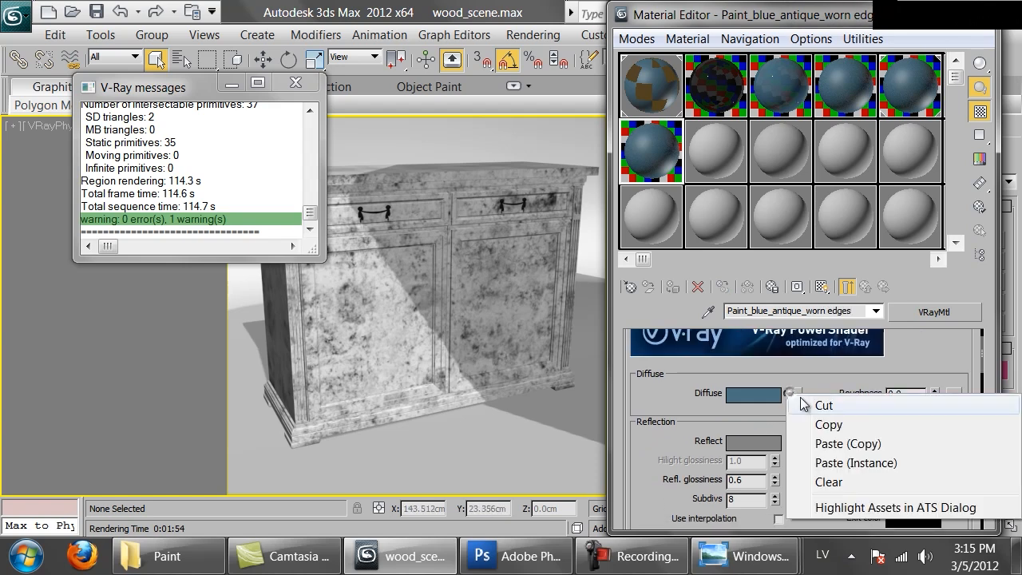
left_click(826, 426)
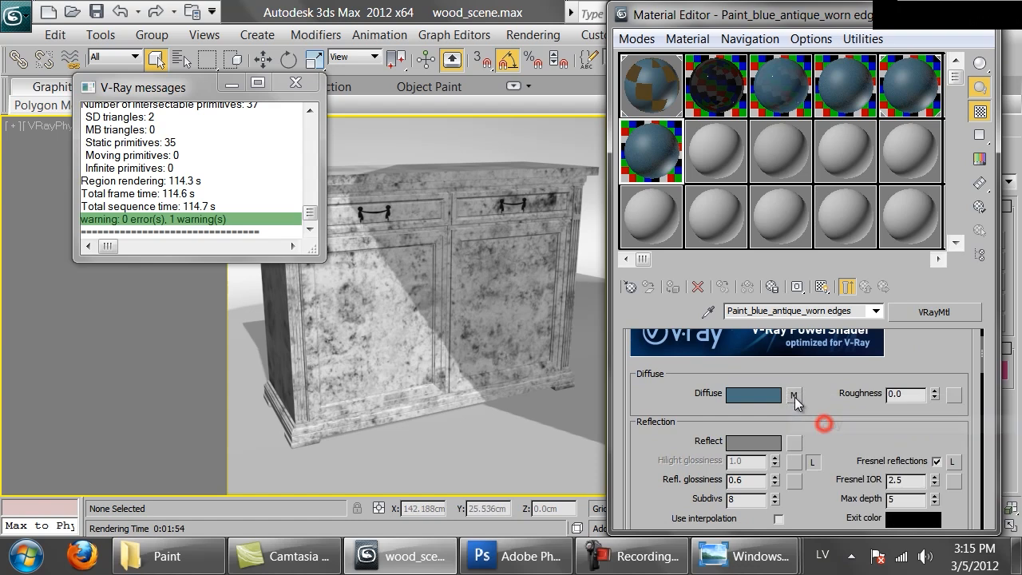
left_click(795, 394)
left_click(946, 310)
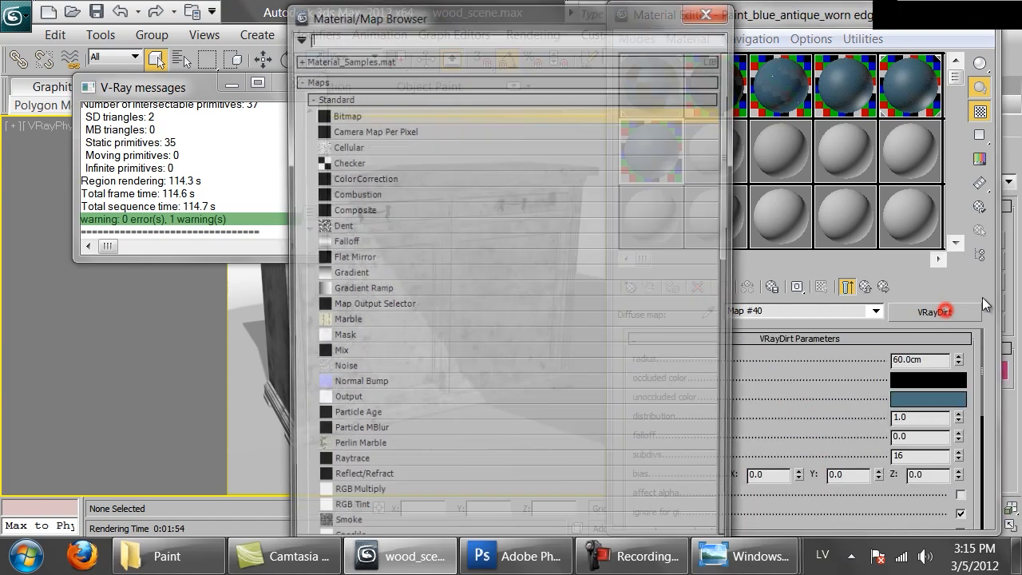
left_click(710, 10)
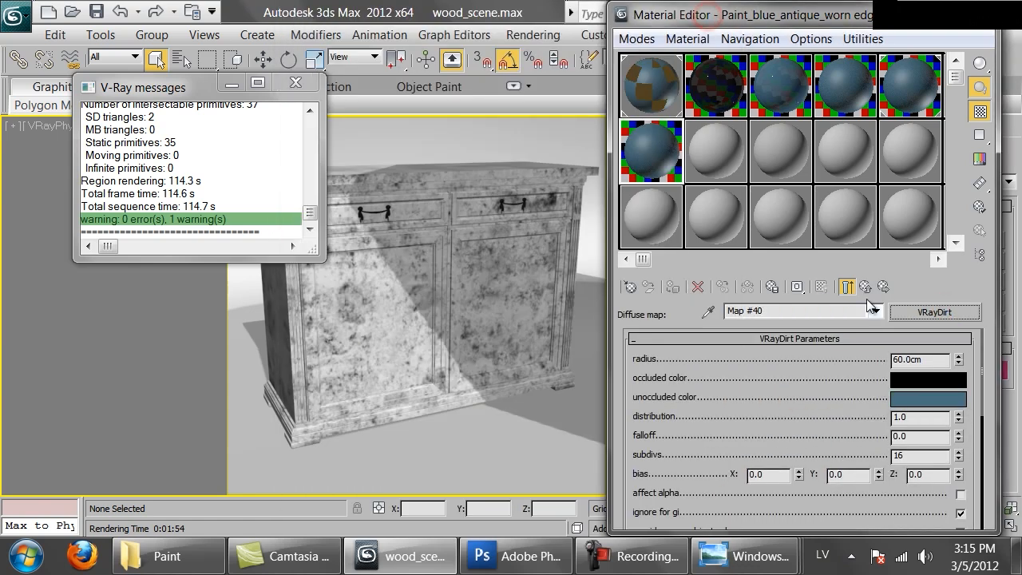
left_click(865, 286)
right_click(796, 397)
left_click(826, 472)
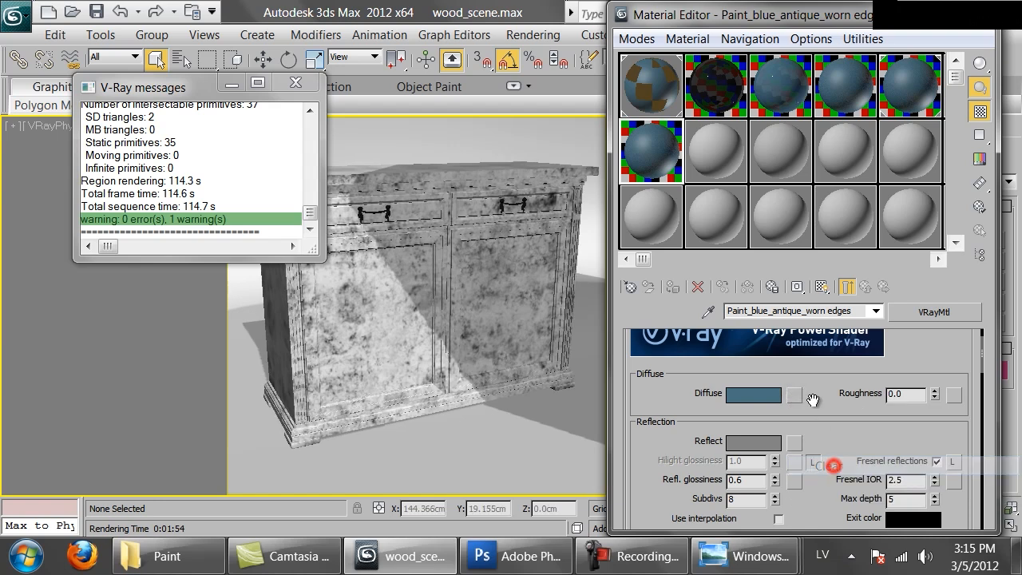
Assign a new VRayDirt map to the diffuse slot and paste the copied dirt map as a copy into its unoccluded color slot
left_click(795, 394)
scroll(490, 404, "down", 6)
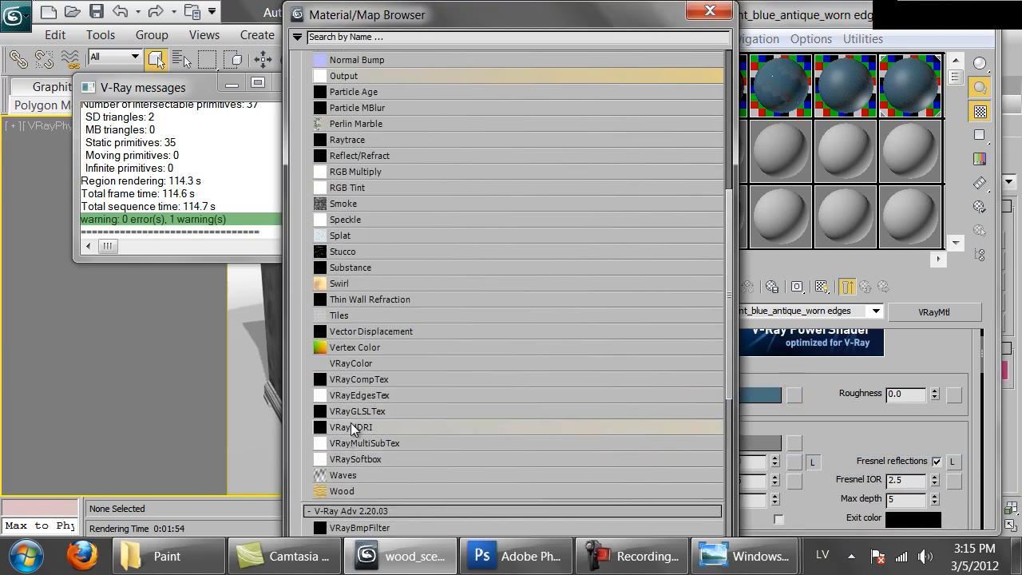
scroll(342, 503, "down", 2)
double_click(344, 503)
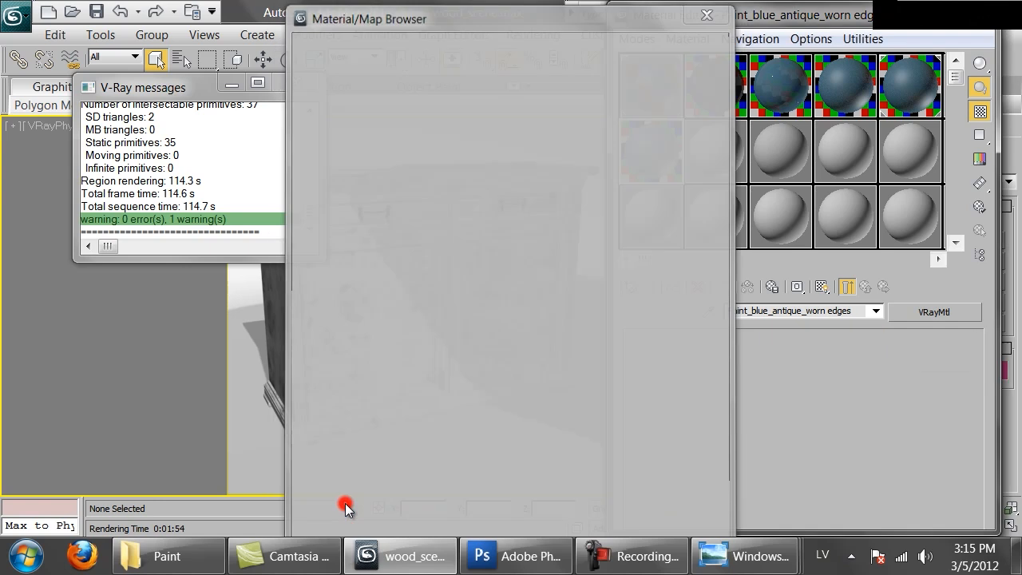
scroll(759, 427, "down", 5)
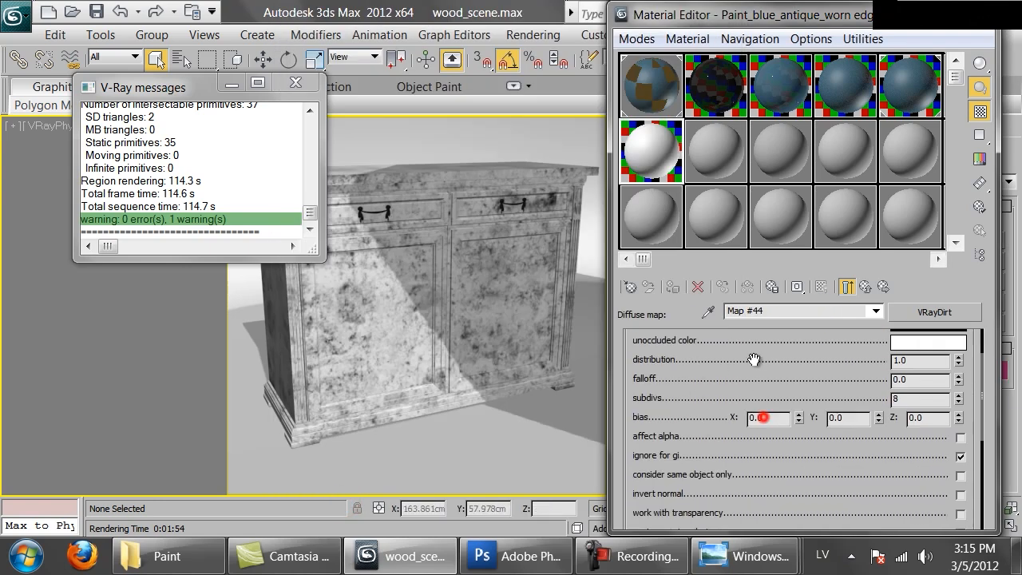
right_click(838, 448)
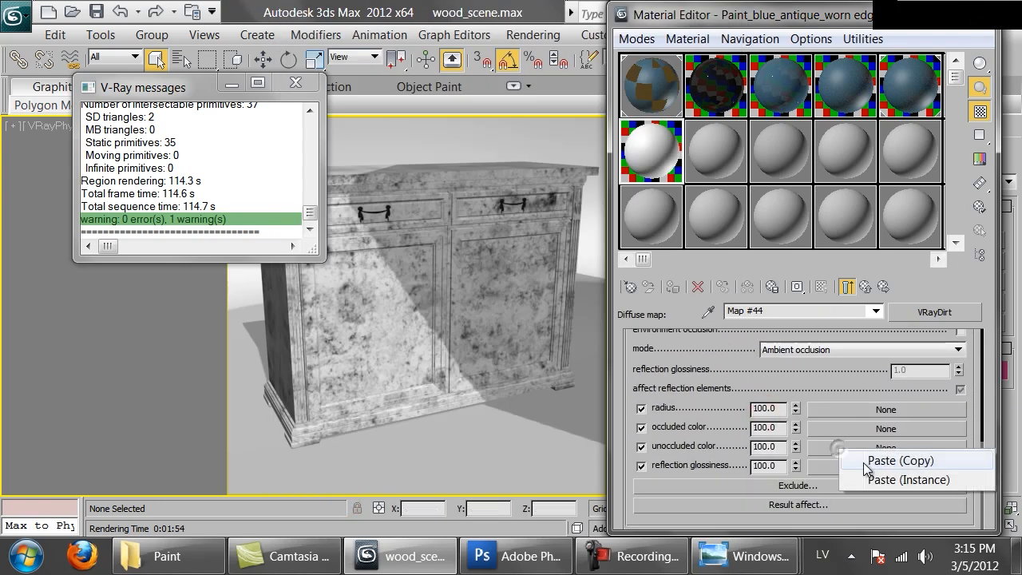
left_click(879, 461)
Set the new outer VRayDirt map's radius to 2 cm
left_click(685, 353)
scroll(887, 392, "up", 5)
scroll(887, 392, "up", 2)
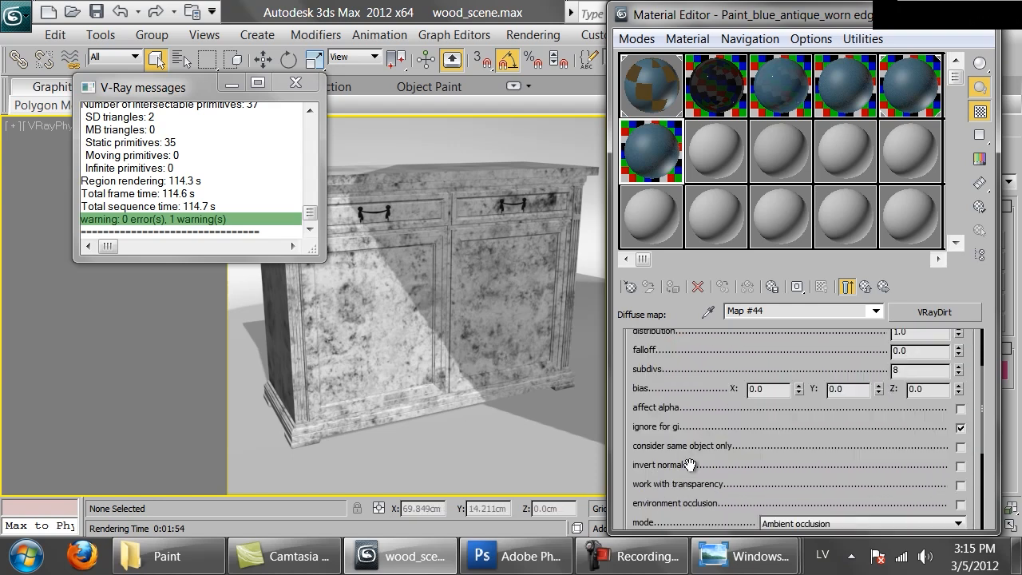
scroll(963, 469, "up", 3)
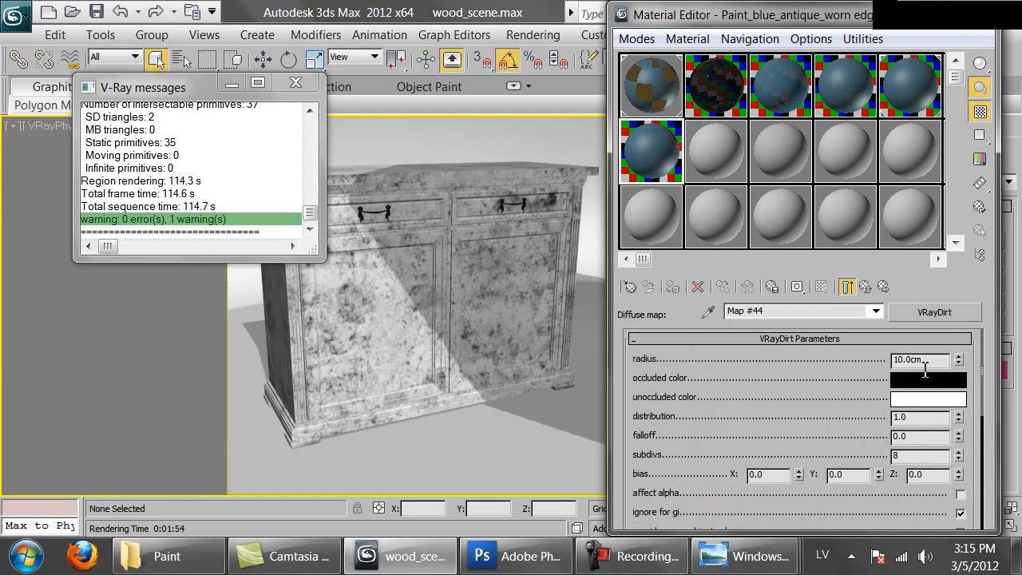
double_click(919, 359)
type("2")
Set the outer dirt map's occluded color to brown with hue 20, saturation 173 and value 60
left_click(914, 382)
left_click_drag(733, 251, 861, 244)
left_click(741, 215)
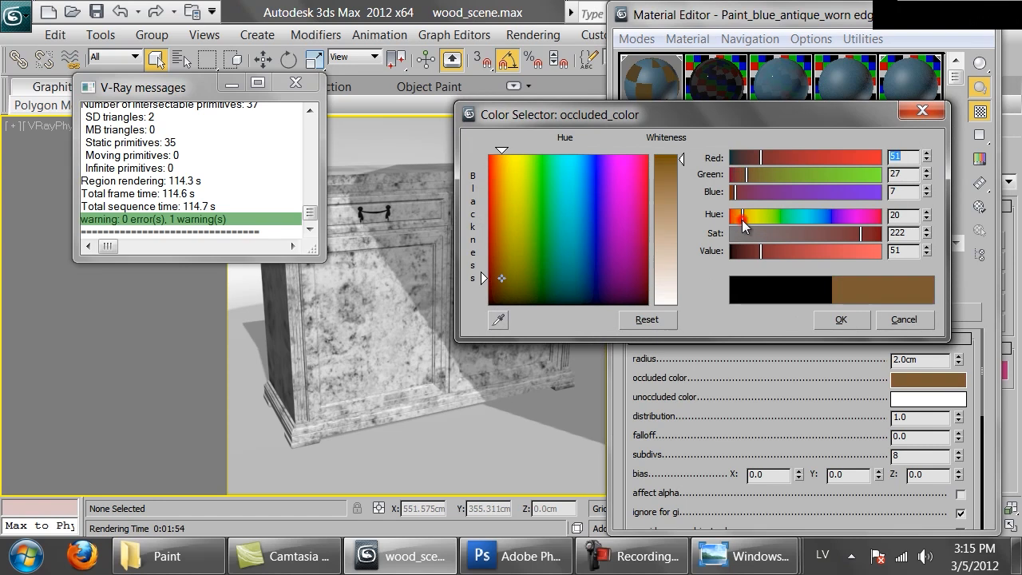
left_click_drag(760, 250, 766, 250)
left_click_drag(830, 234, 852, 234)
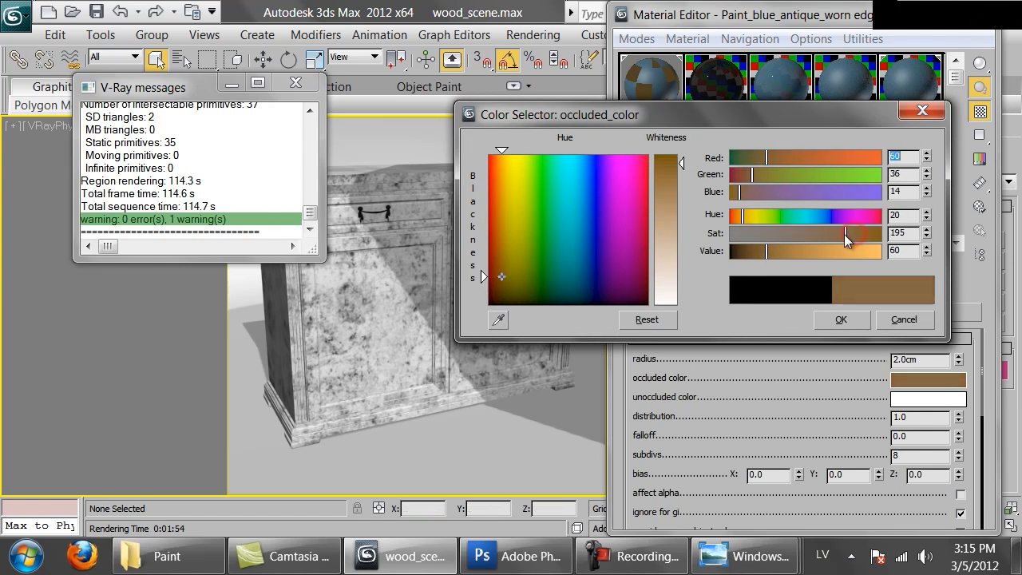
left_click(843, 319)
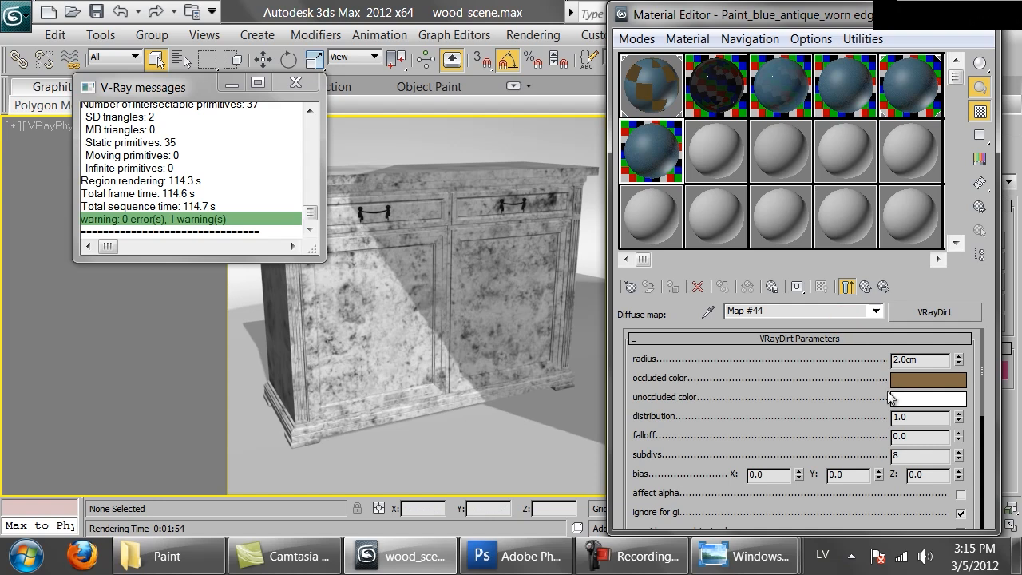
left_click(894, 382)
left_click_drag(842, 234, 831, 235)
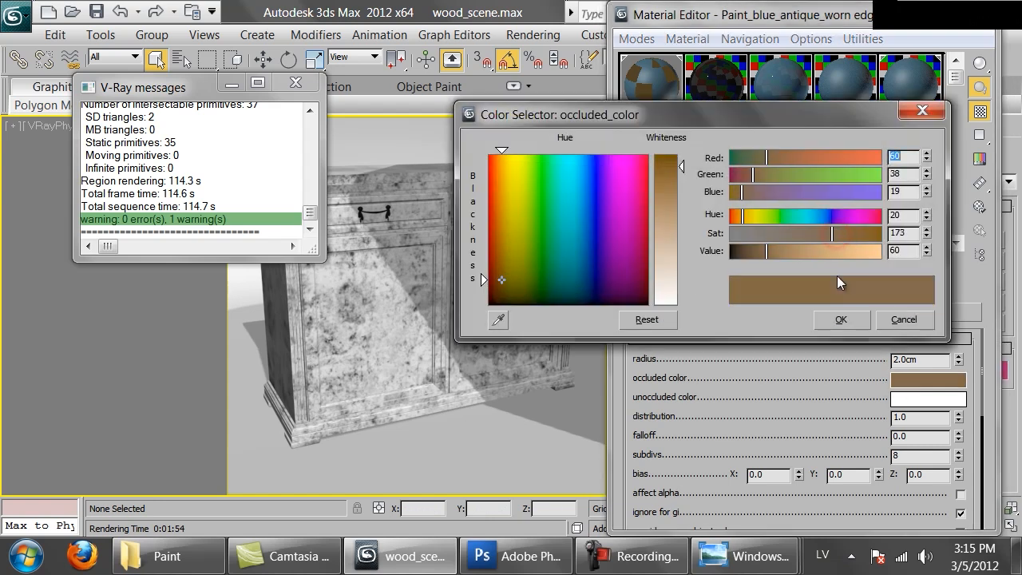
left_click(838, 319)
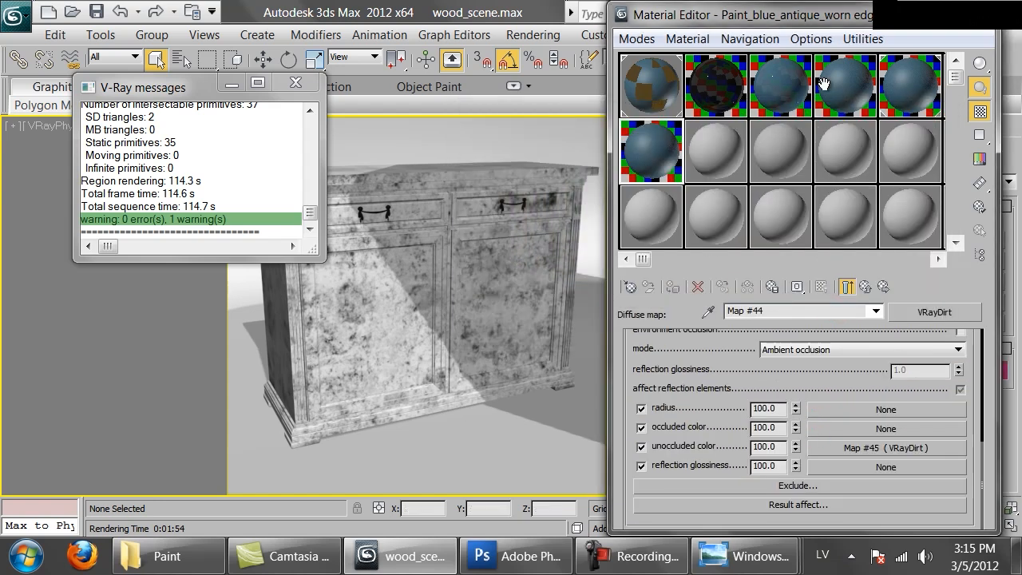
Assign the worn edges material as an instance to sub-material ID 1 of Multi/Sub-Object Material #67
left_click(641, 77)
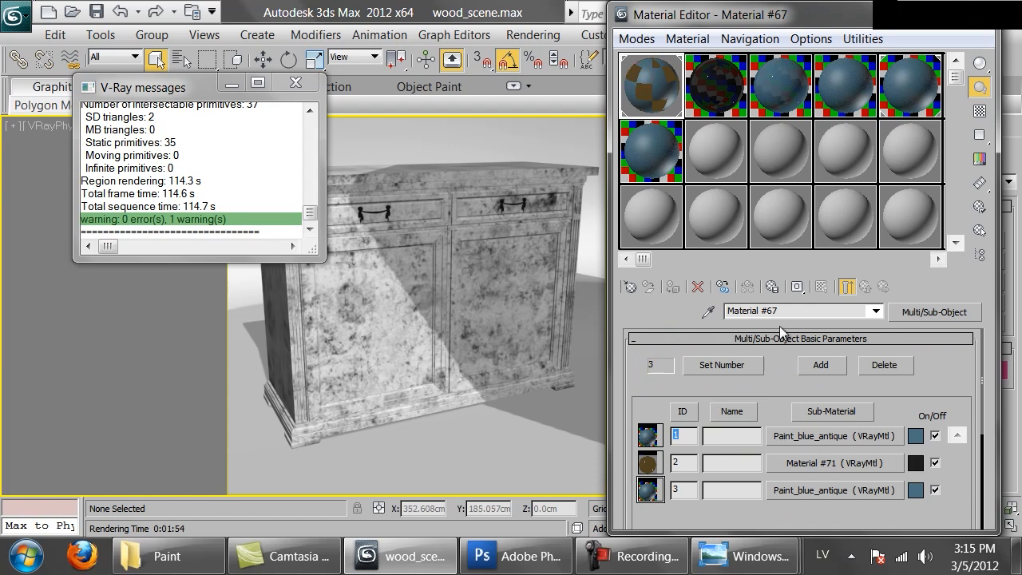
left_click_drag(651, 163, 853, 439)
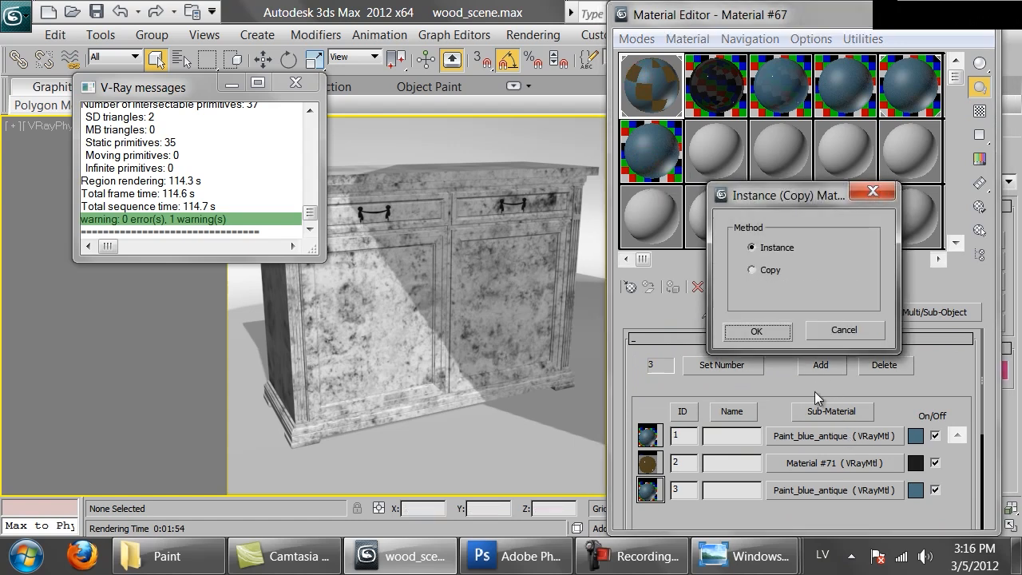
left_click(764, 338)
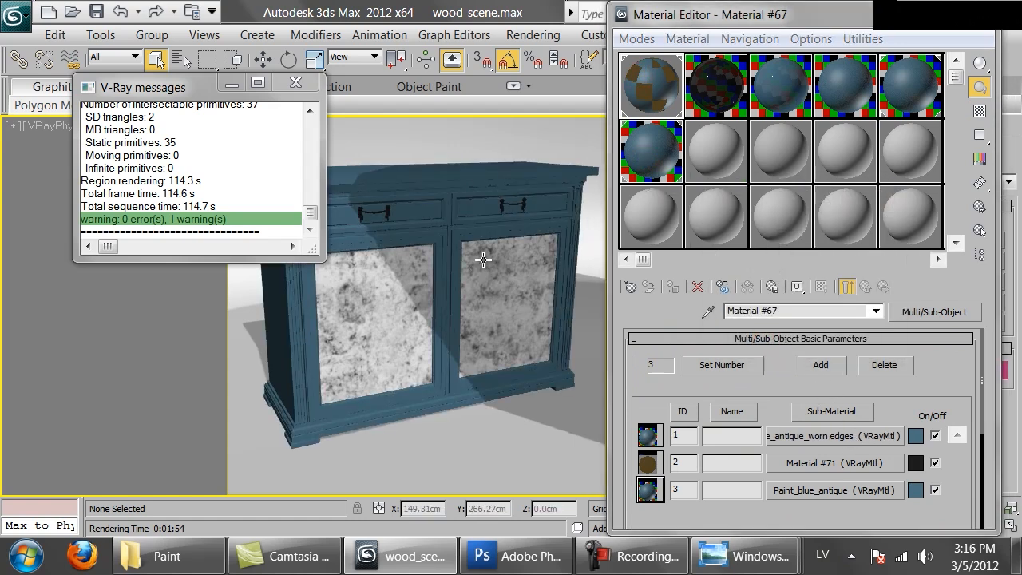
left_click_drag(767, 16, 801, 156)
left_click(961, 61)
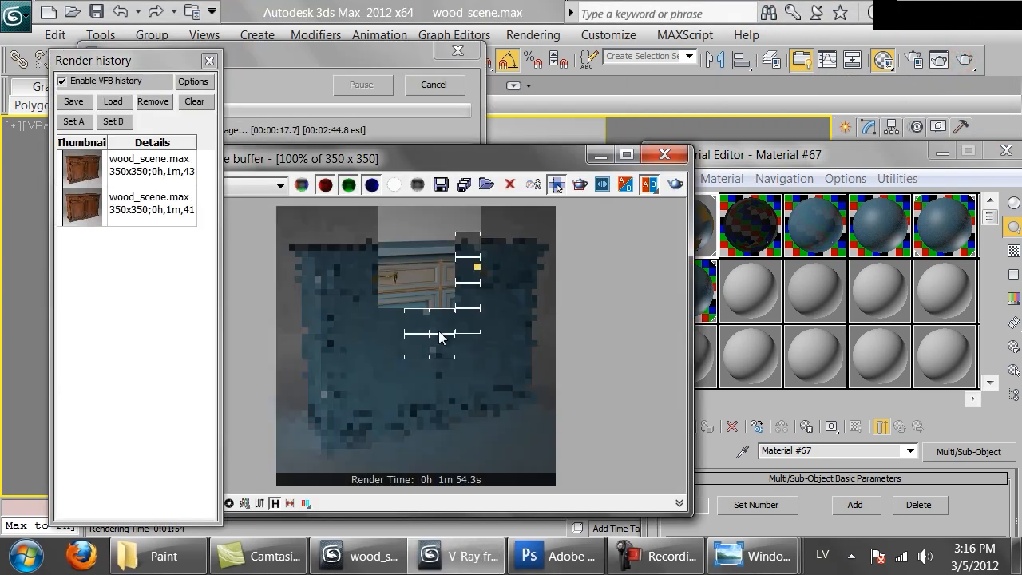
left_click(441, 90)
left_click_drag(849, 155, 849, 15)
Set the radius of the worn edges sub-material's diffuse VRayDirt map to 1 cm
left_click_drag(714, 163, 699, 86)
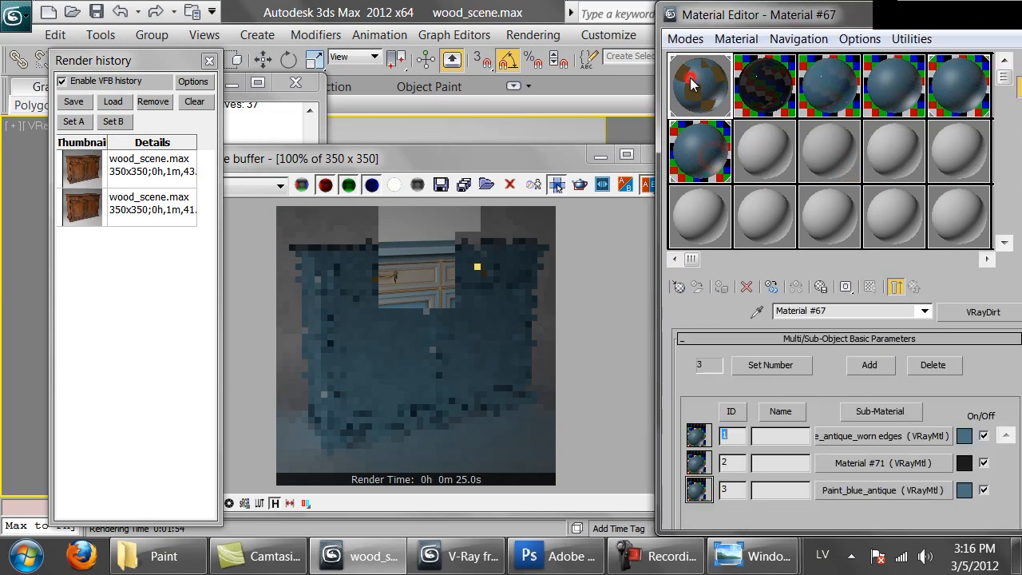
left_click(894, 431)
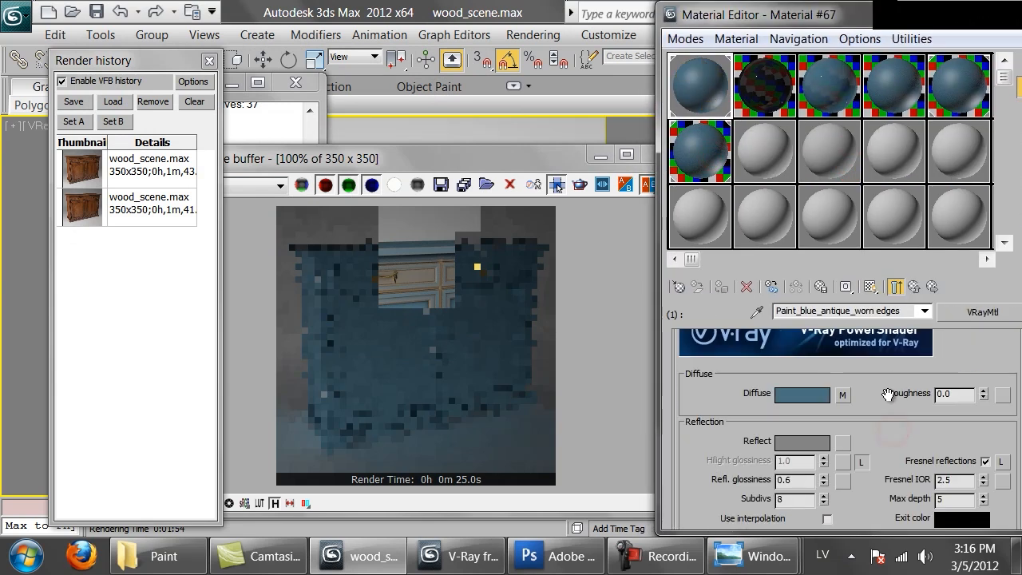
left_click(843, 394)
left_click(970, 358)
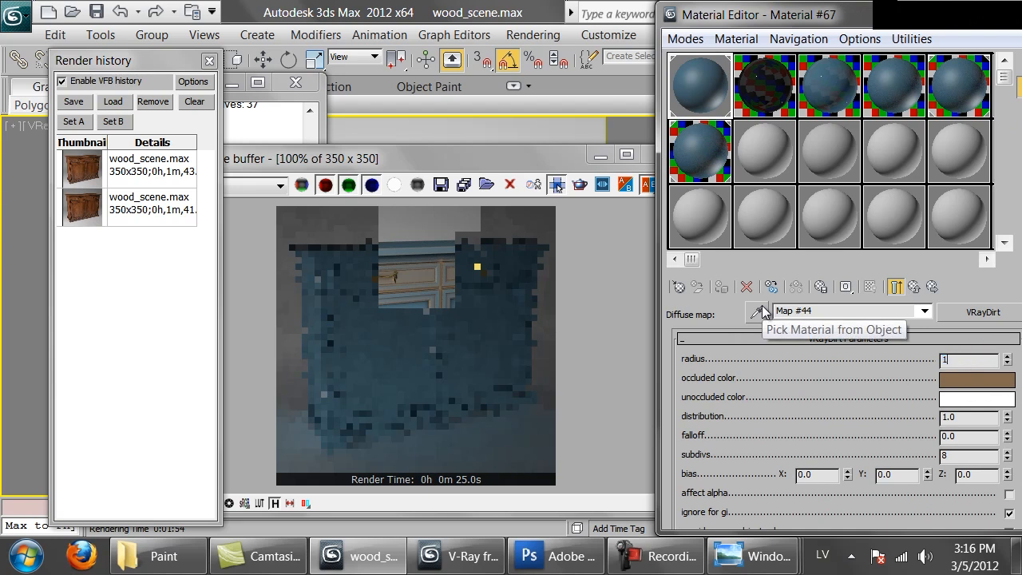
Load the bitmap dr_6.png from the DIRT folder into the outer dirt map's radius map slot
left_click_drag(764, 426, 757, 251)
scroll(828, 408, "down", 2)
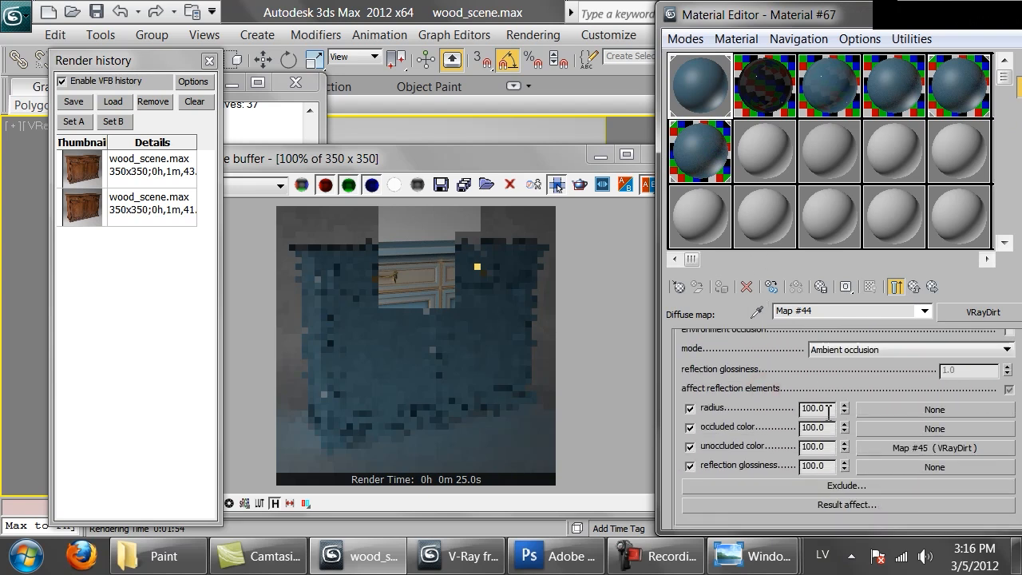
left_click(889, 408)
scroll(380, 160, "up", 6)
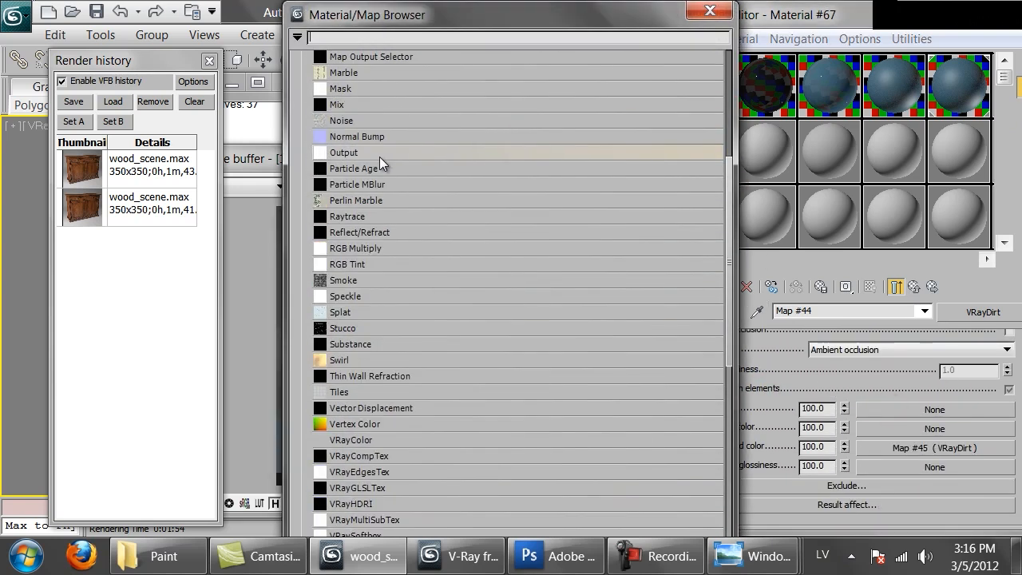
scroll(344, 116, "up", 4)
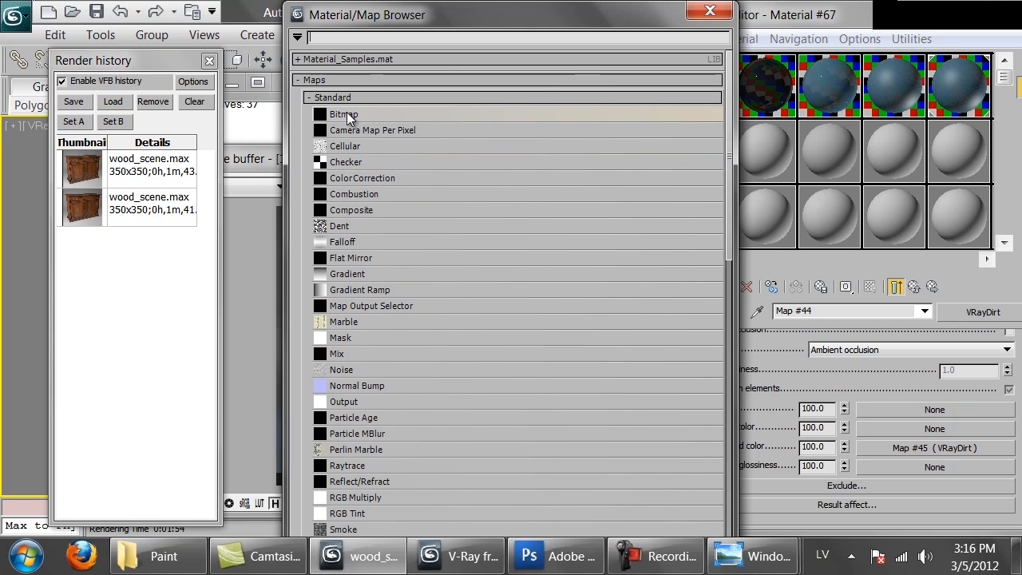
double_click(344, 114)
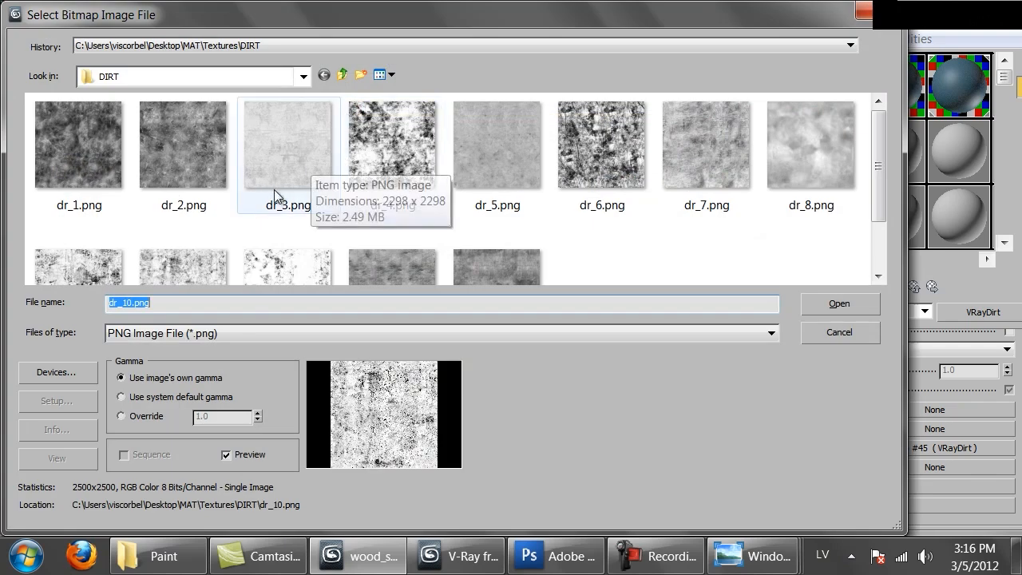
double_click(586, 152)
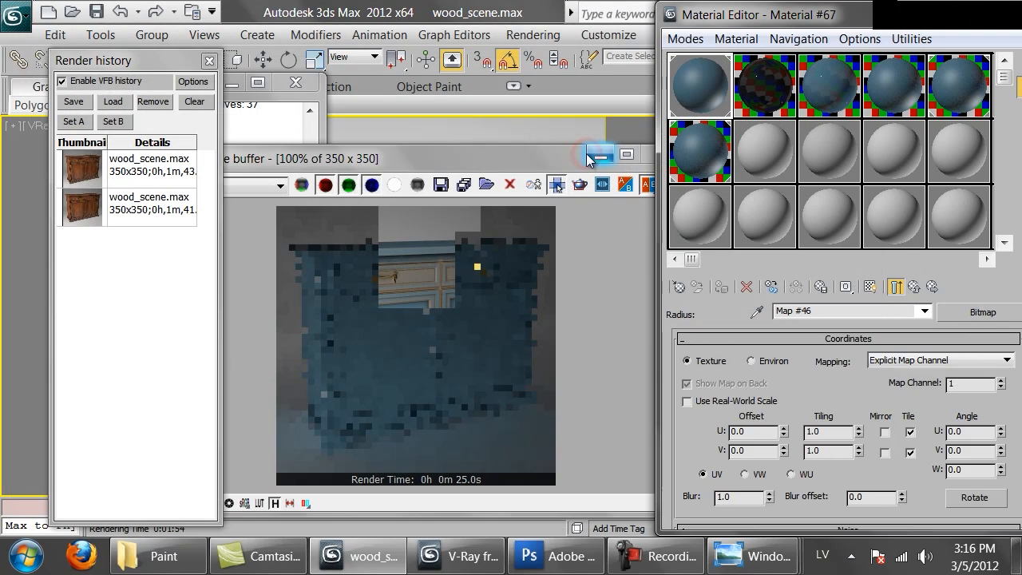
Close the frame buffer and show the radius bitmap on the cabinet in the viewport
left_click(554, 157)
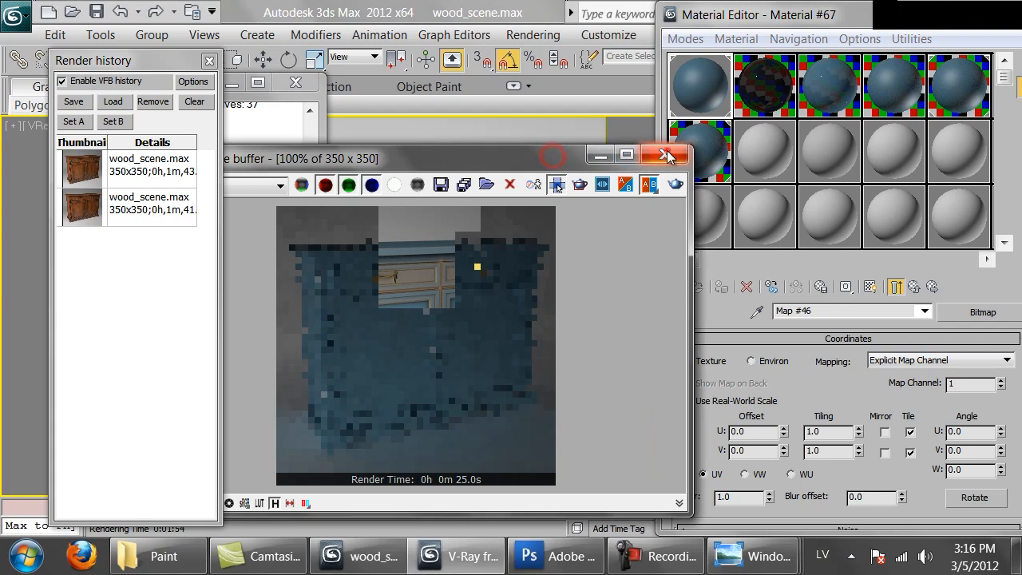
left_click(666, 155)
left_click(869, 288)
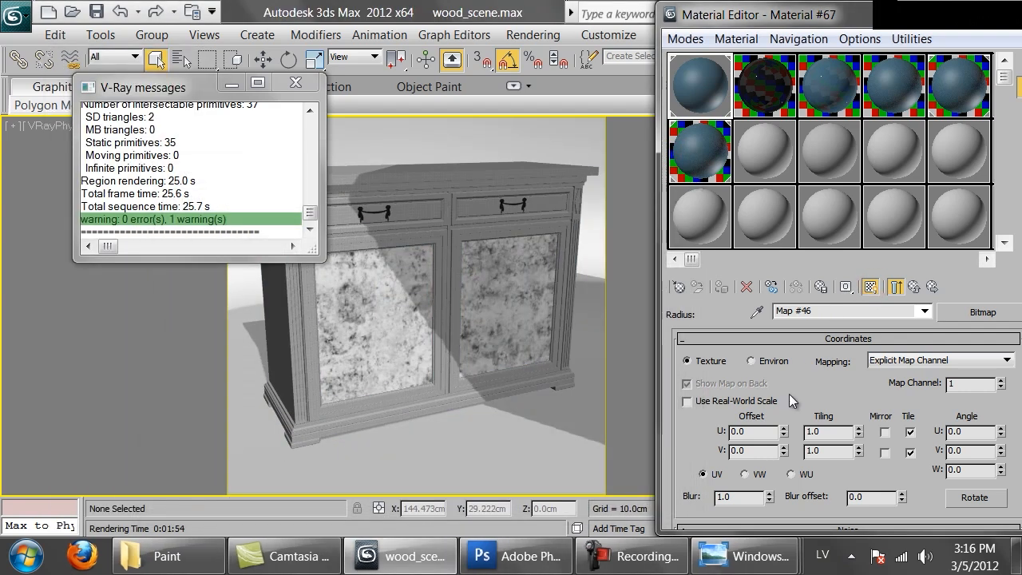
Enable real-world scale for the radius bitmap and set its size to 200 x 200 cm
left_click(713, 402)
double_click(821, 431)
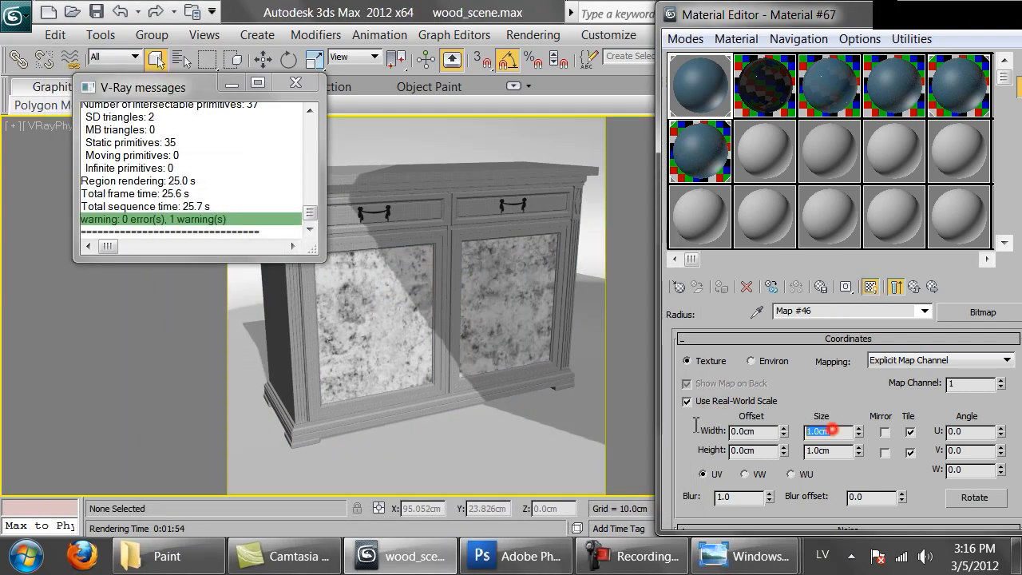
type("200")
key("Tab")
type("200")
key("Return")
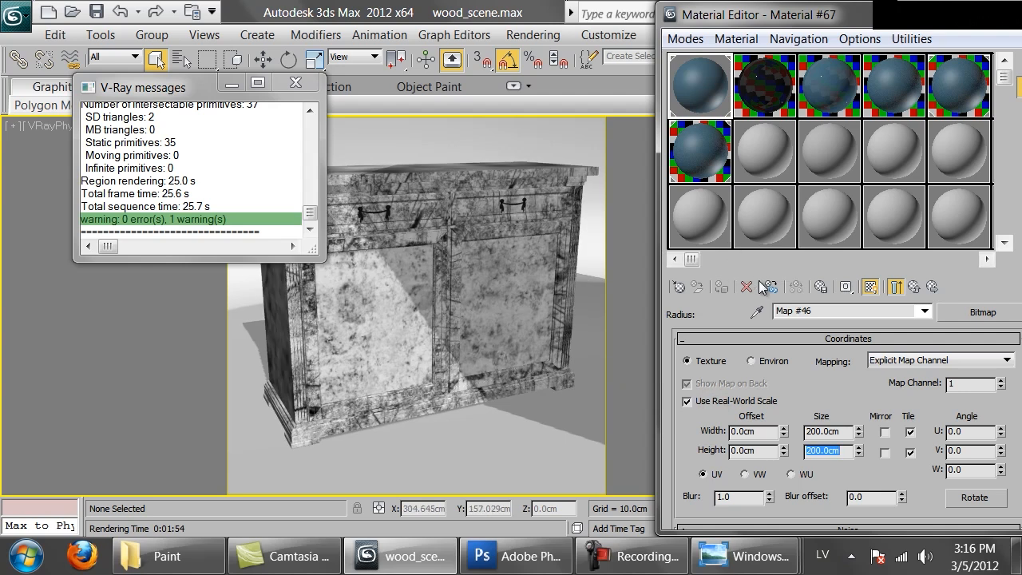
Set the radius bitmap's real-world size to 100 x 100 cm
double_click(822, 431)
type("100")
key("Tab")
type("100")
key("Return")
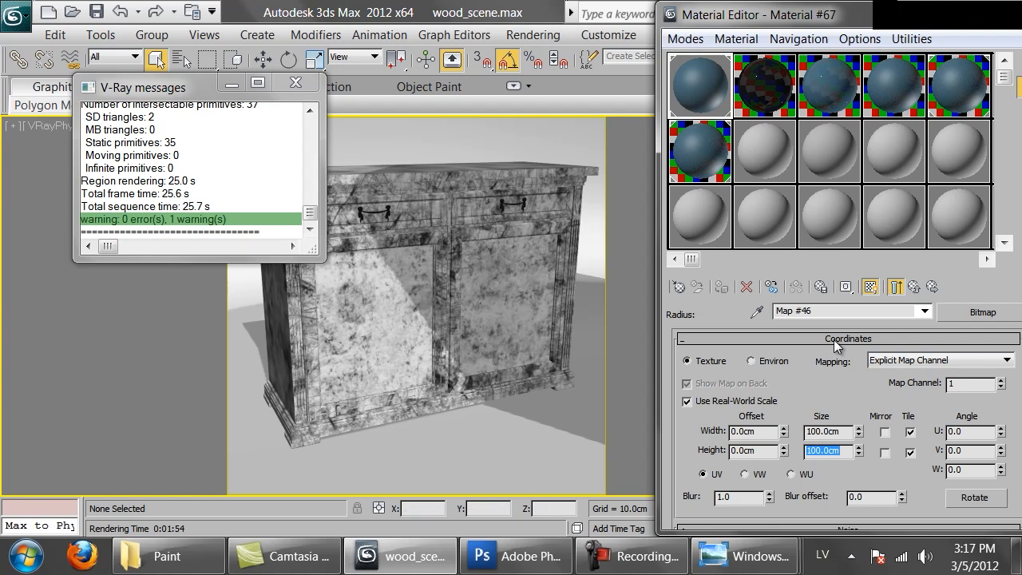
Close the Material Editor, render the cabinet, and close the frame buffer once the render is finished
left_click(1005, 20)
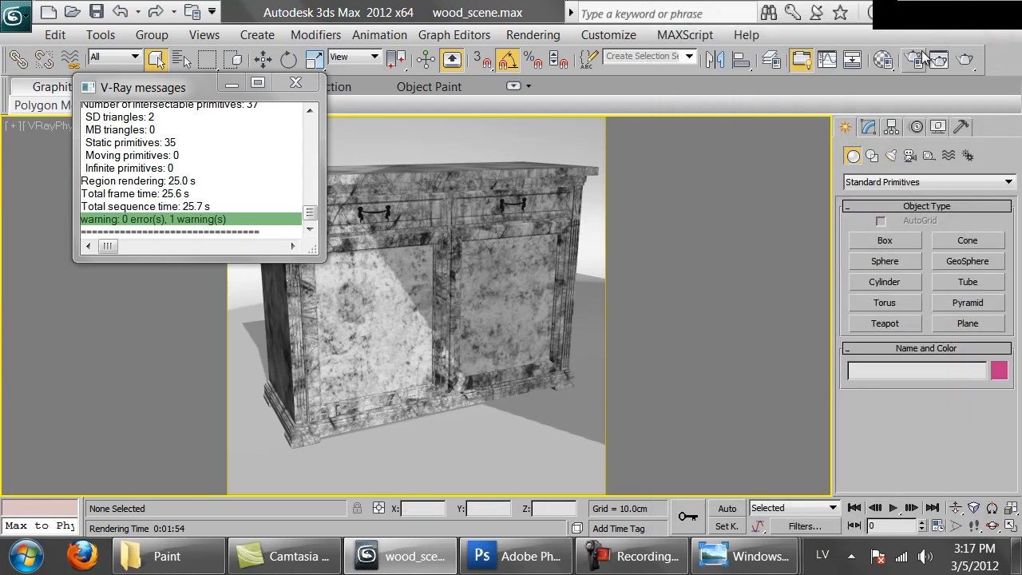
left_click(953, 67)
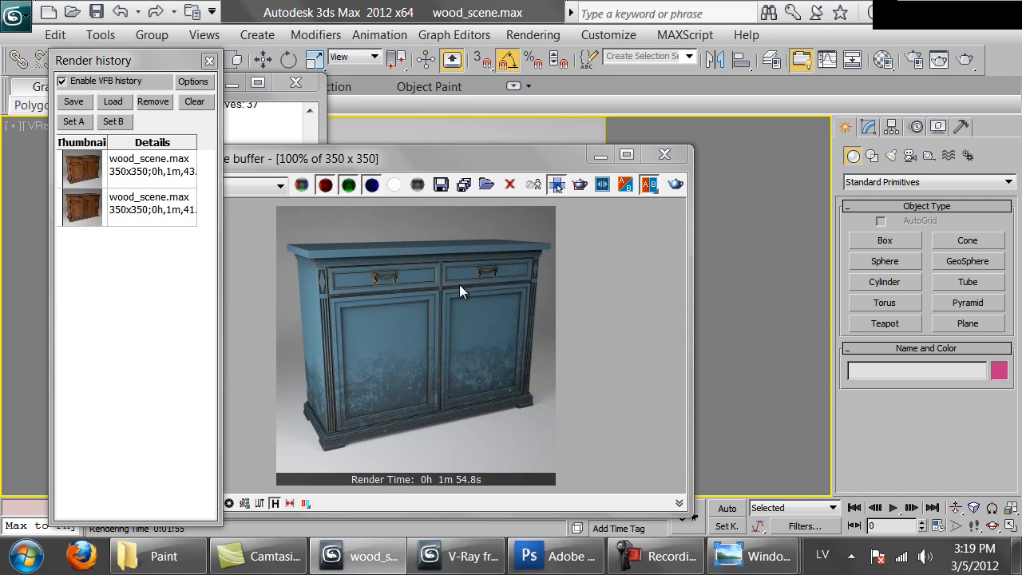
left_click(676, 158)
Reopen the Material Editor and examine the blue paint materials in the top row of sample slots
key("m")
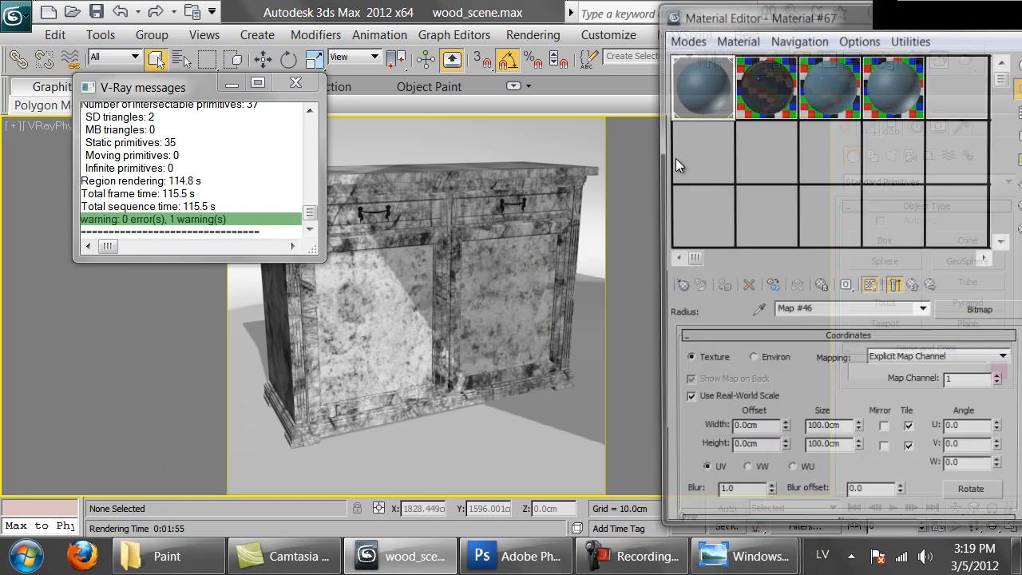
left_click(818, 84)
left_click(777, 82)
left_click(826, 98)
left_click(895, 94)
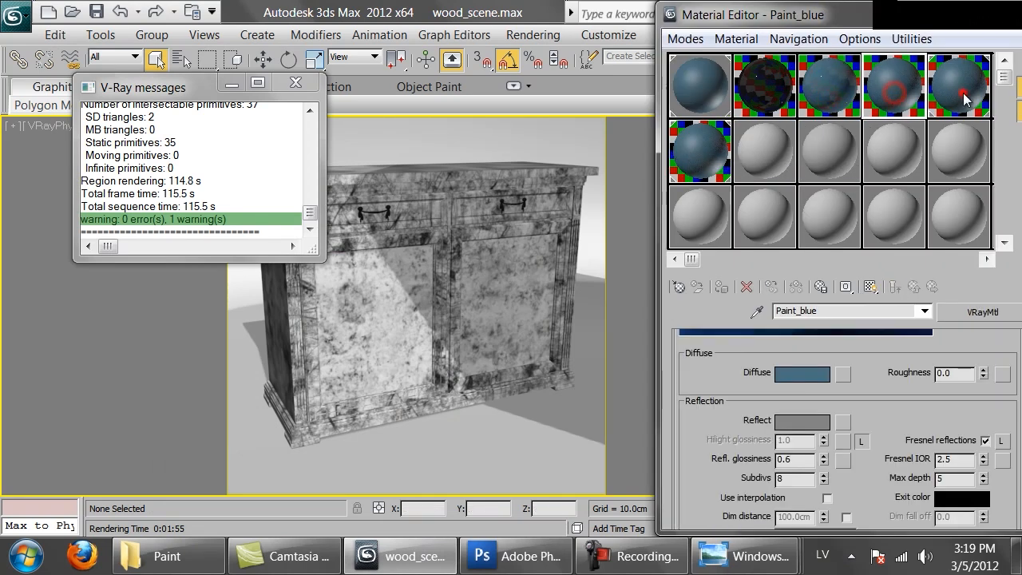
left_click(765, 88)
left_click(839, 97)
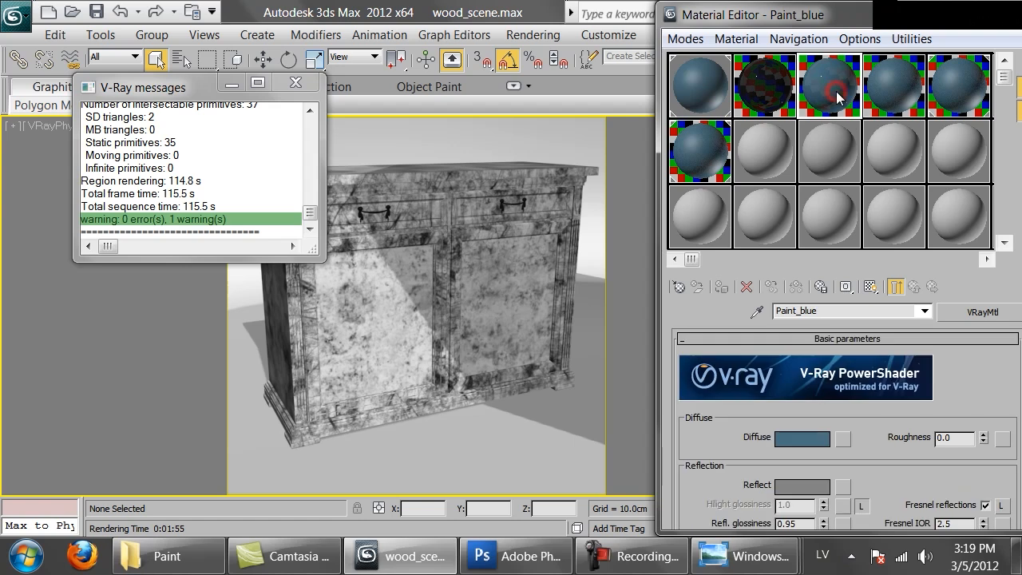